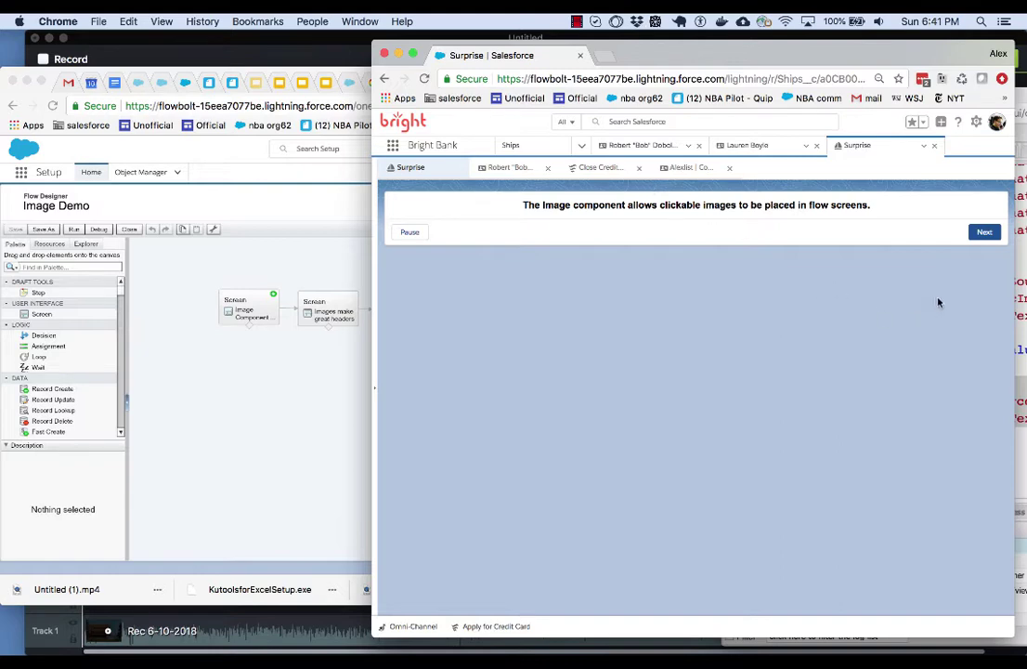
Advance the running flow to the Oktoberfest Promotions screen and look over the whole page
click(983, 233)
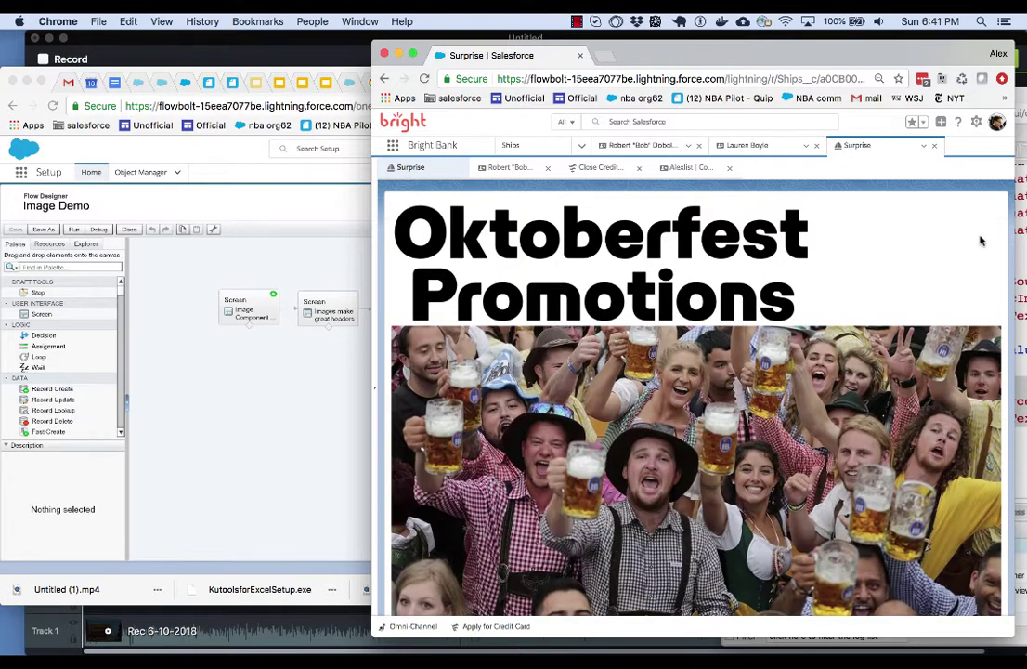
scroll(981, 240, down, 3)
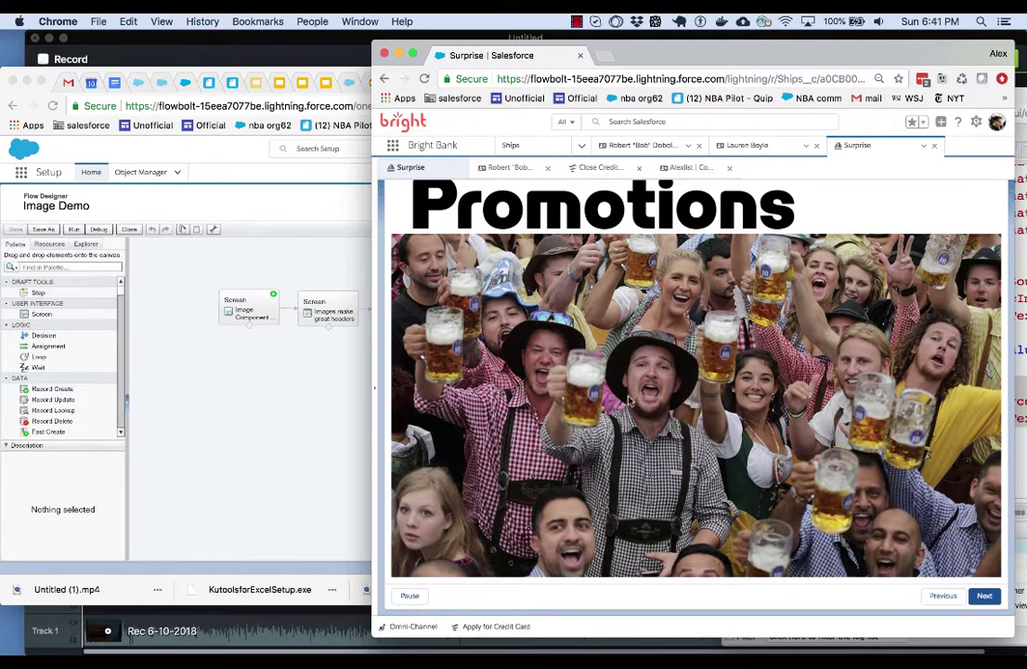
scroll(640, 381, up, 1)
scroll(641, 381, up, 3)
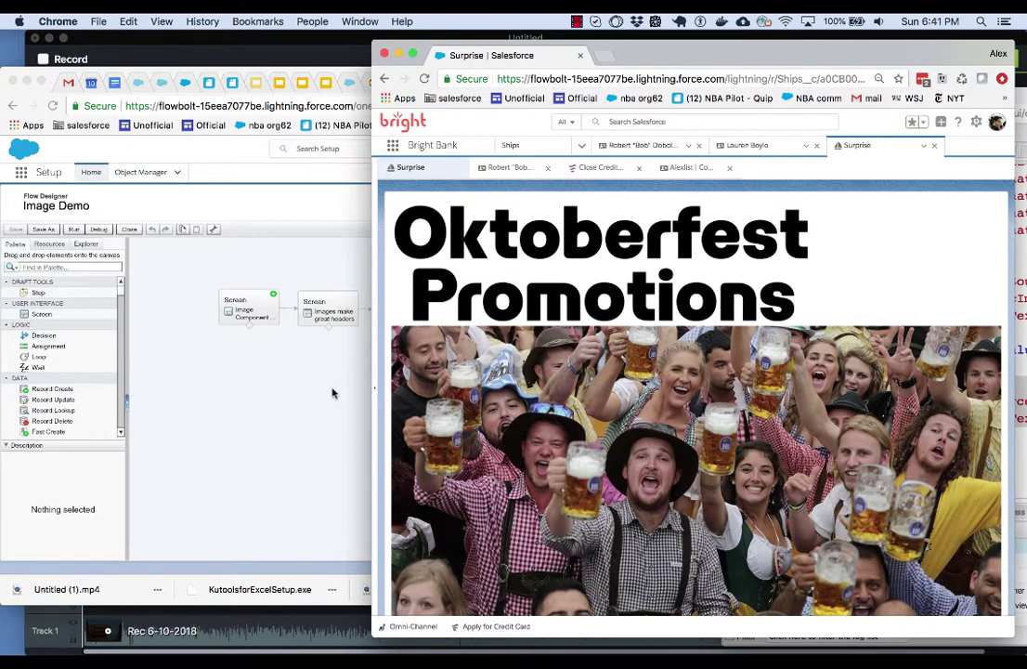
Open the "Images make great headers" screen in the Image Demo flow and view the beerimage component's settings
click(332, 393)
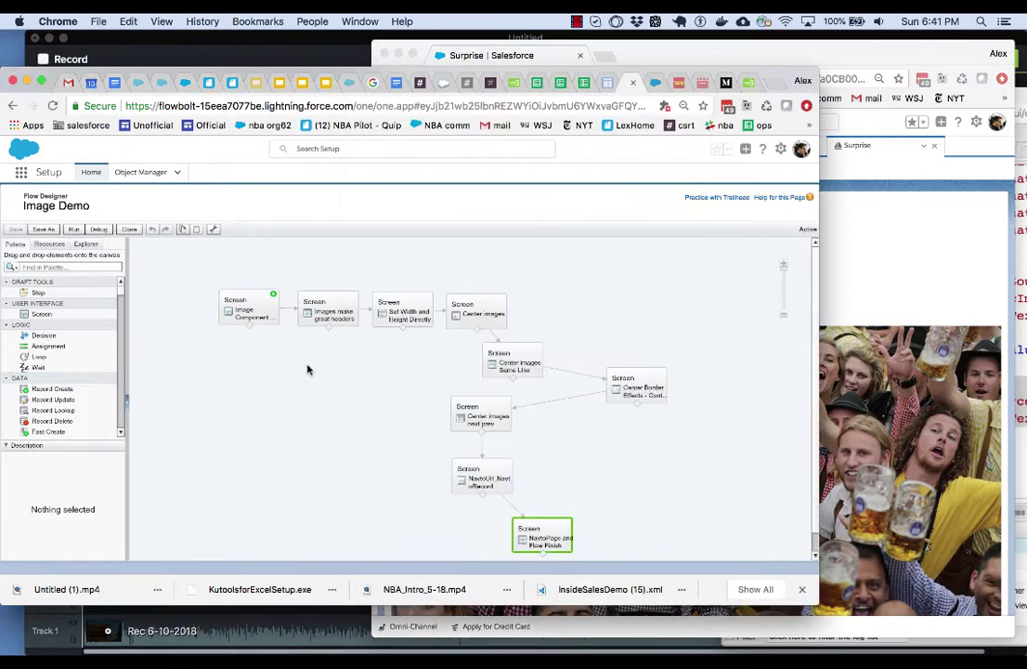
double_click(318, 313)
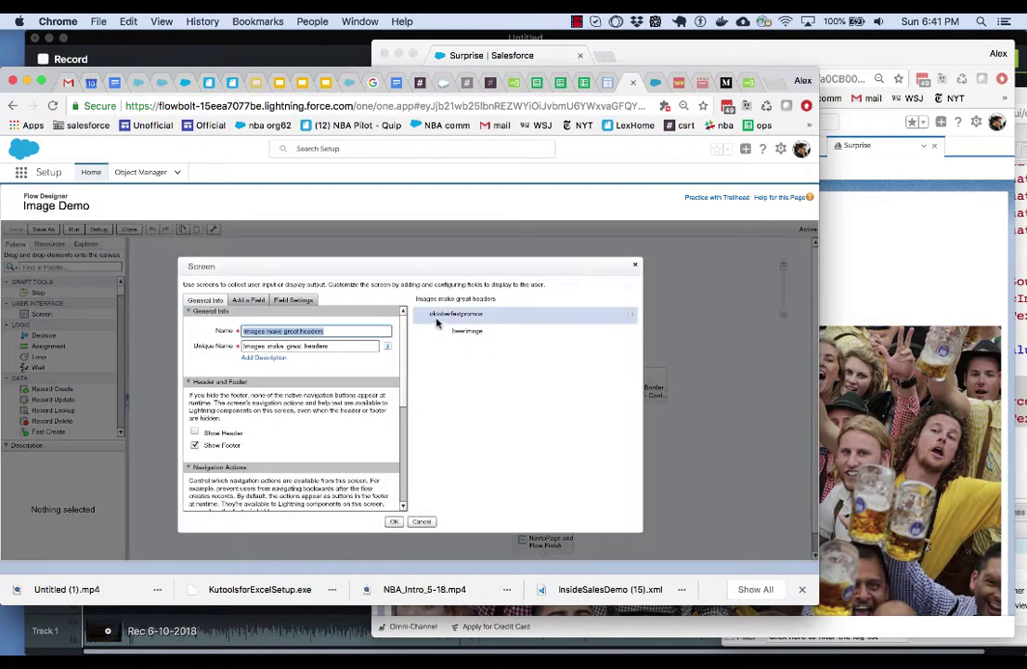
click(466, 320)
click(469, 332)
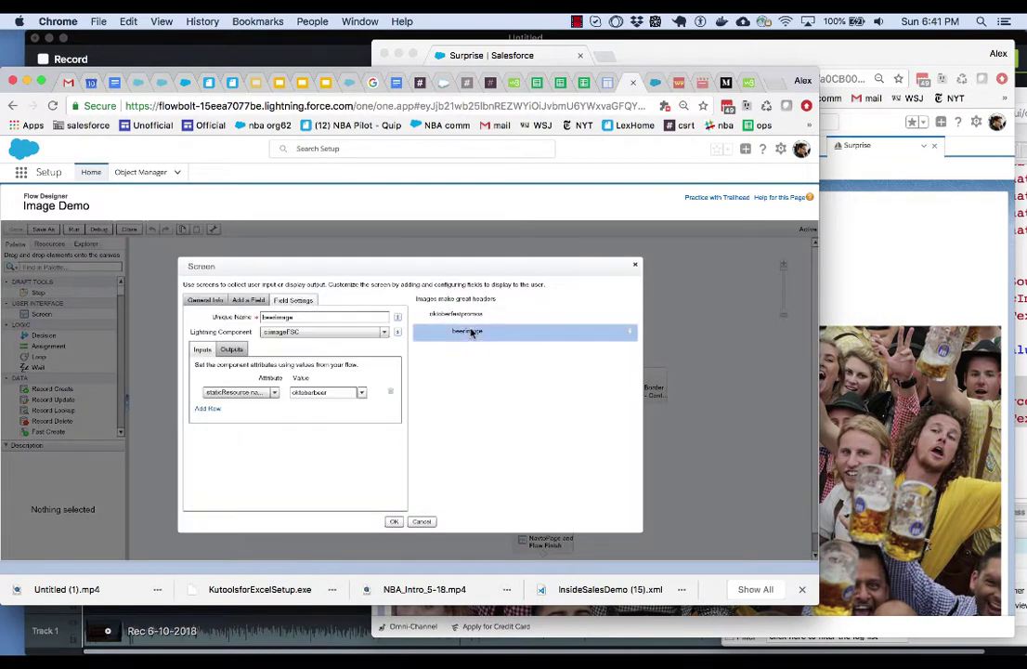
Try adding a Lightning Component below beerimage, look for c:imageFSC among the available components, and discard the addition
click(251, 302)
scroll(277, 469, down, 3)
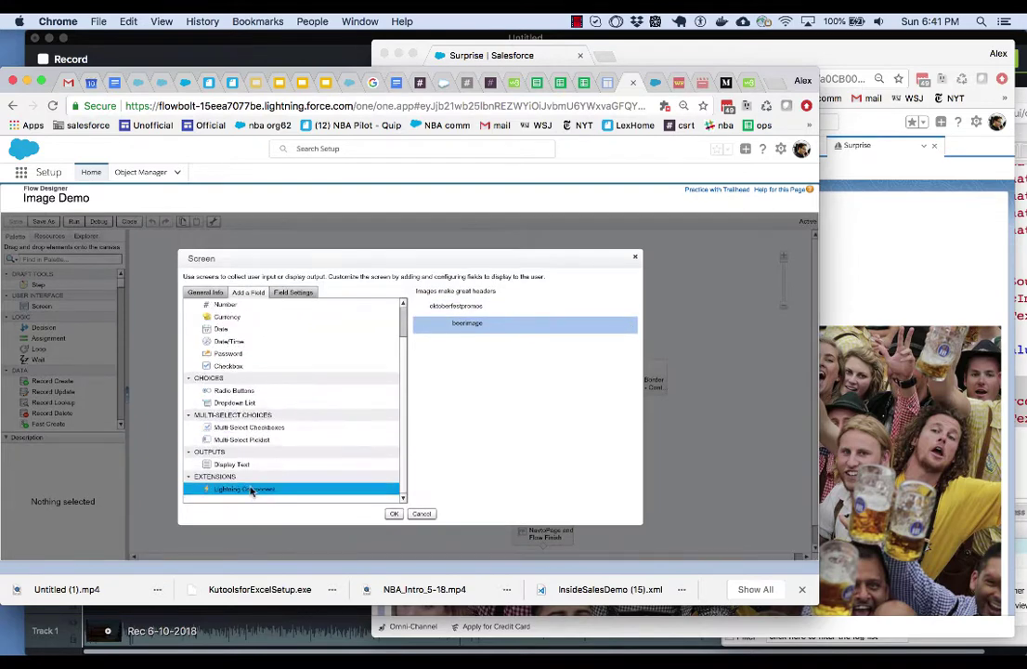
drag(234, 488, 465, 348)
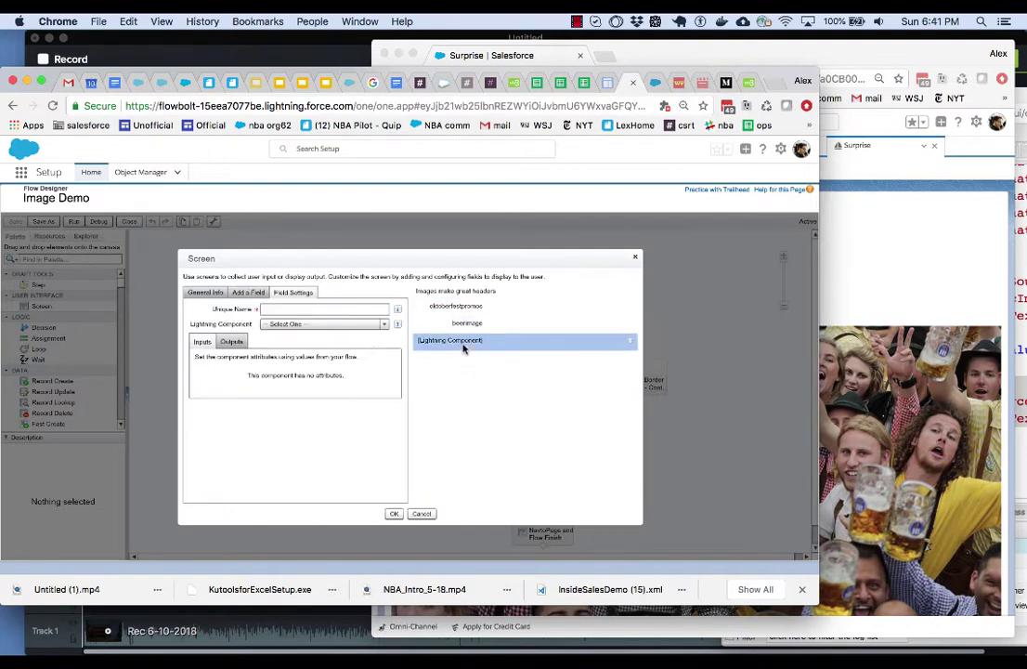
click(385, 325)
scroll(388, 374, down, 2)
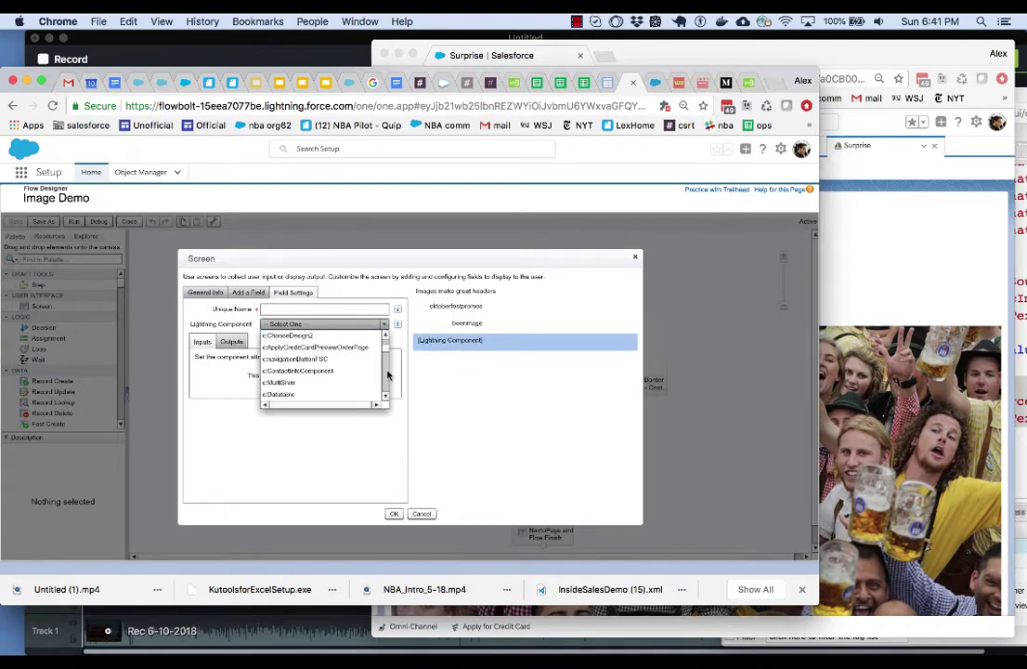
scroll(388, 374, down, 2)
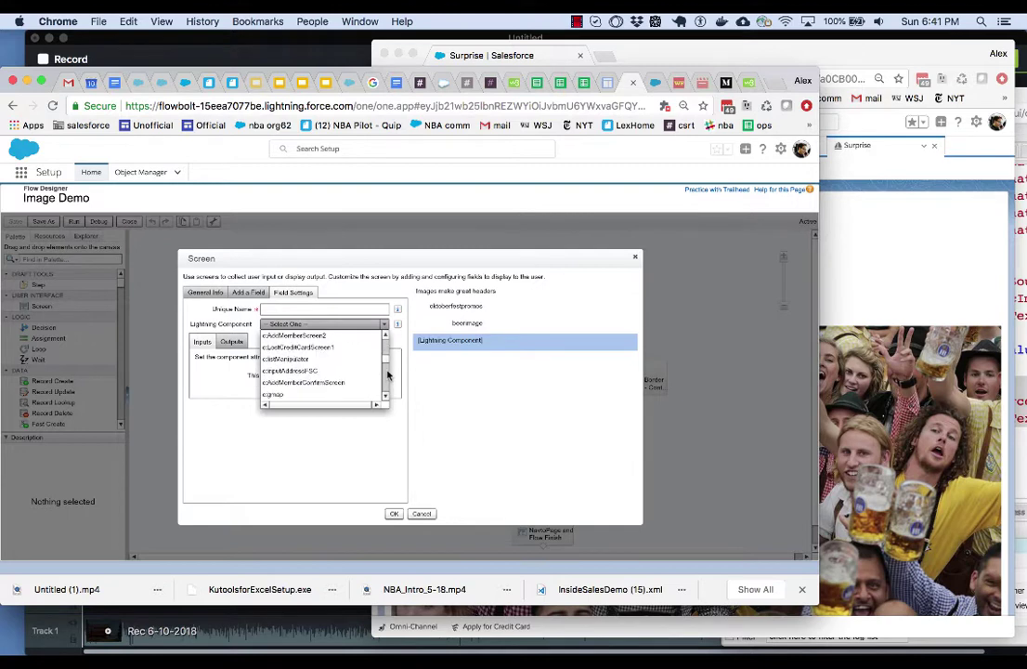
scroll(388, 375, down, 3)
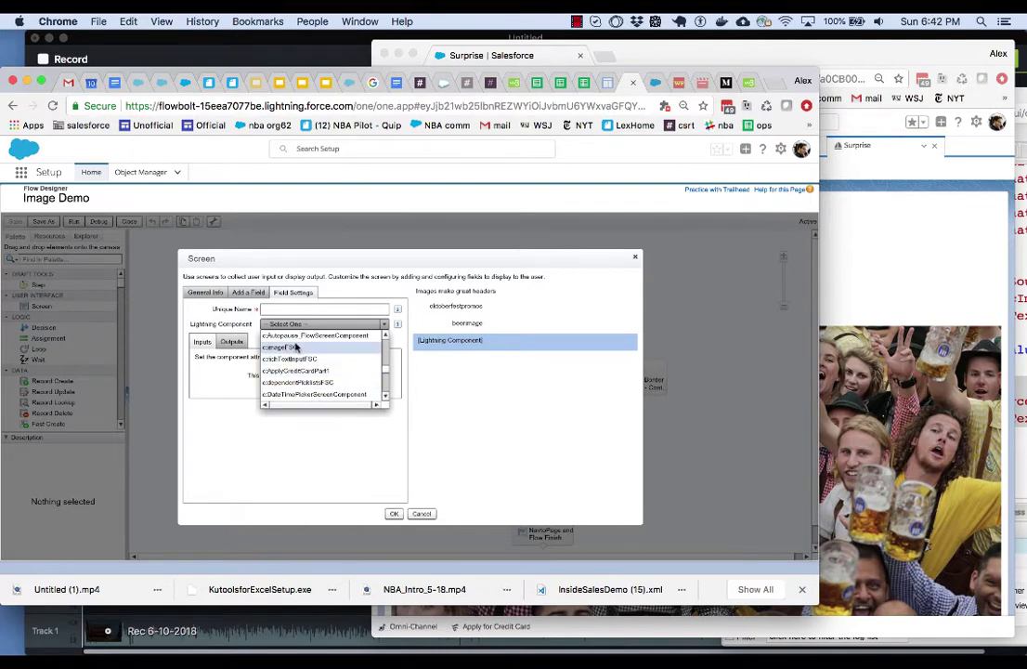
click(423, 515)
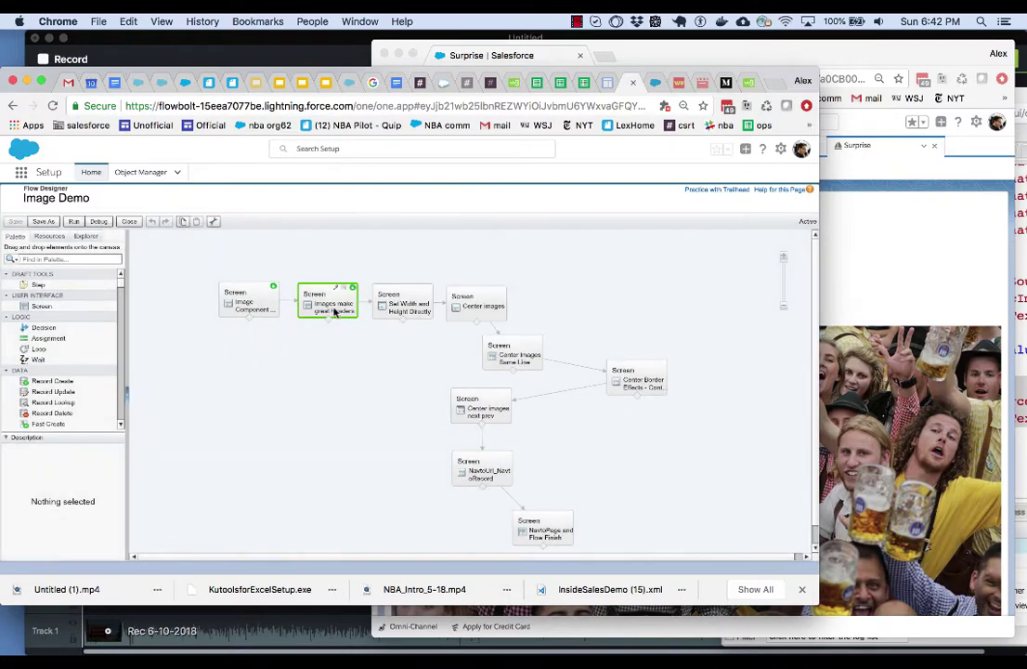
Reopen the "Images make great headers" screen and examine the oktoberfestpromos component's input value and available attributes
double_click(337, 312)
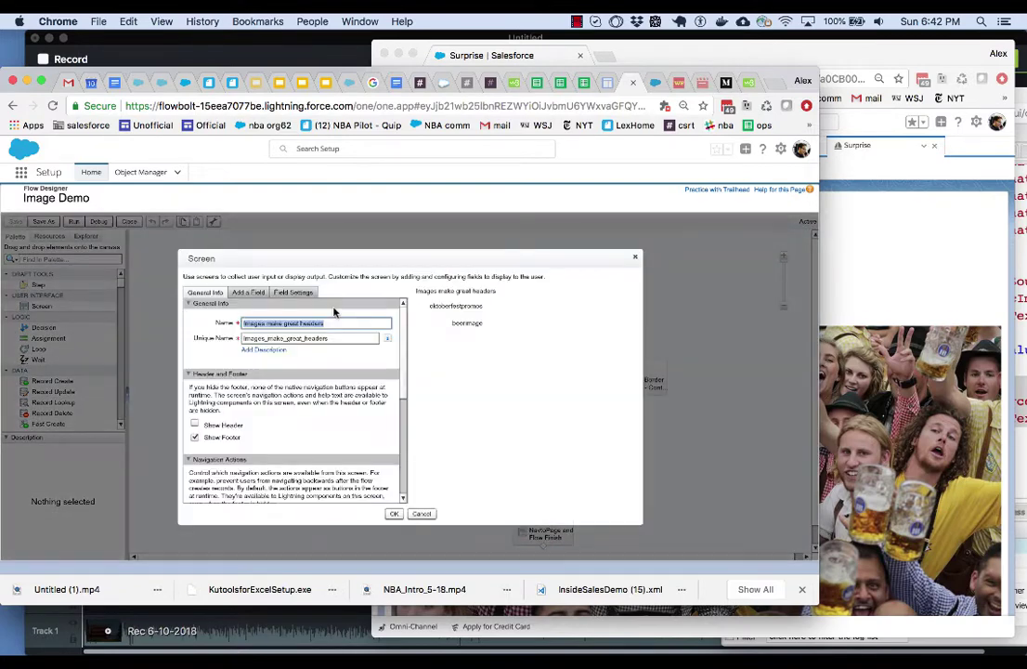
click(471, 308)
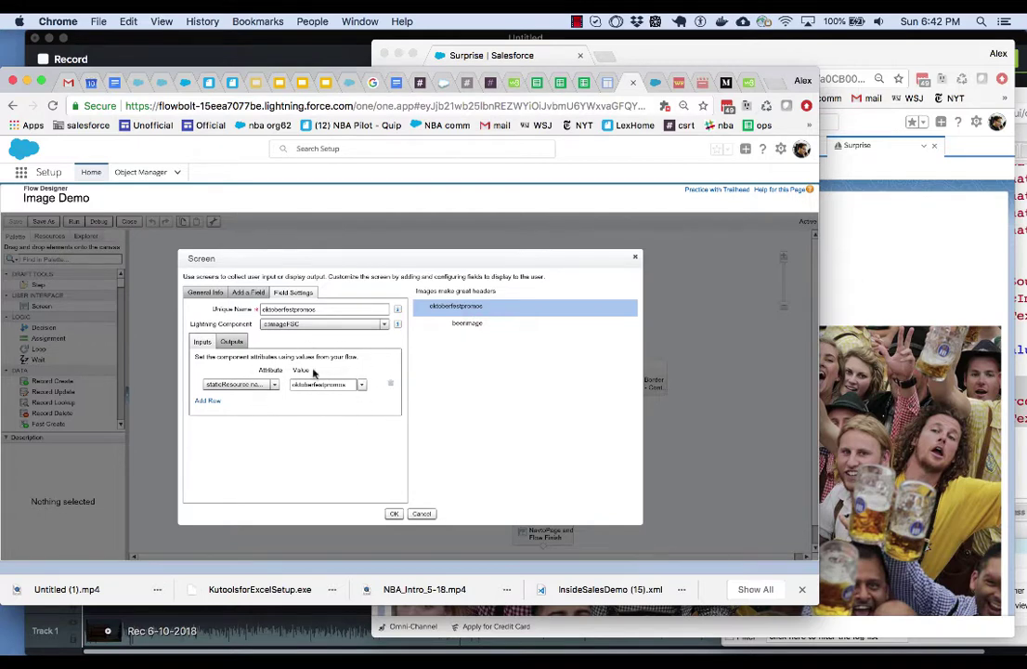
click(274, 385)
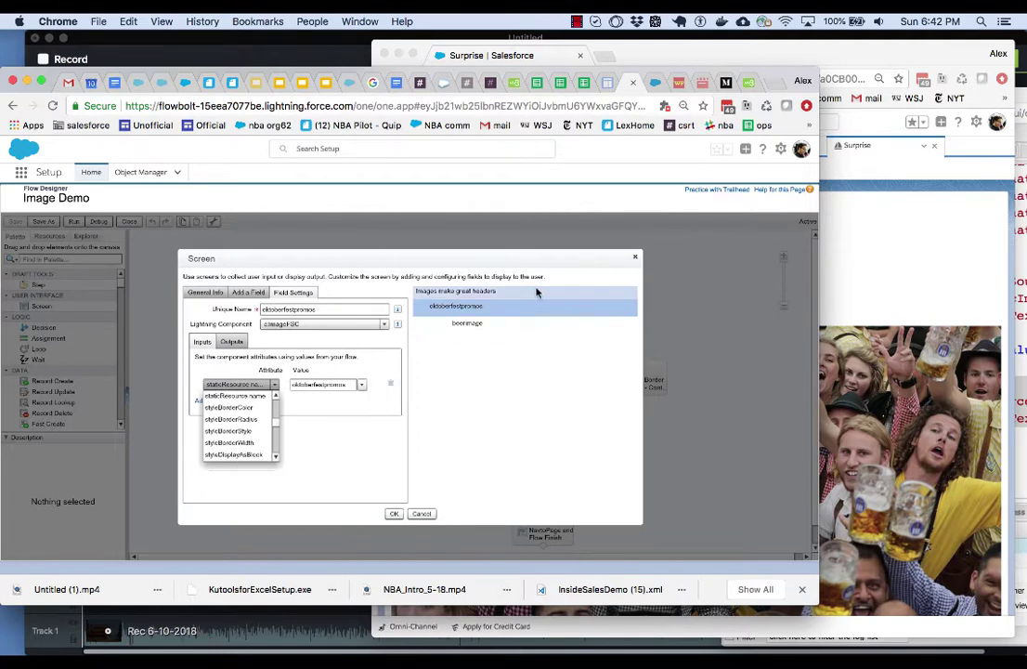
Switch to the Static Resources setup page and sort the resources by Last Modified Date, newest first
click(655, 84)
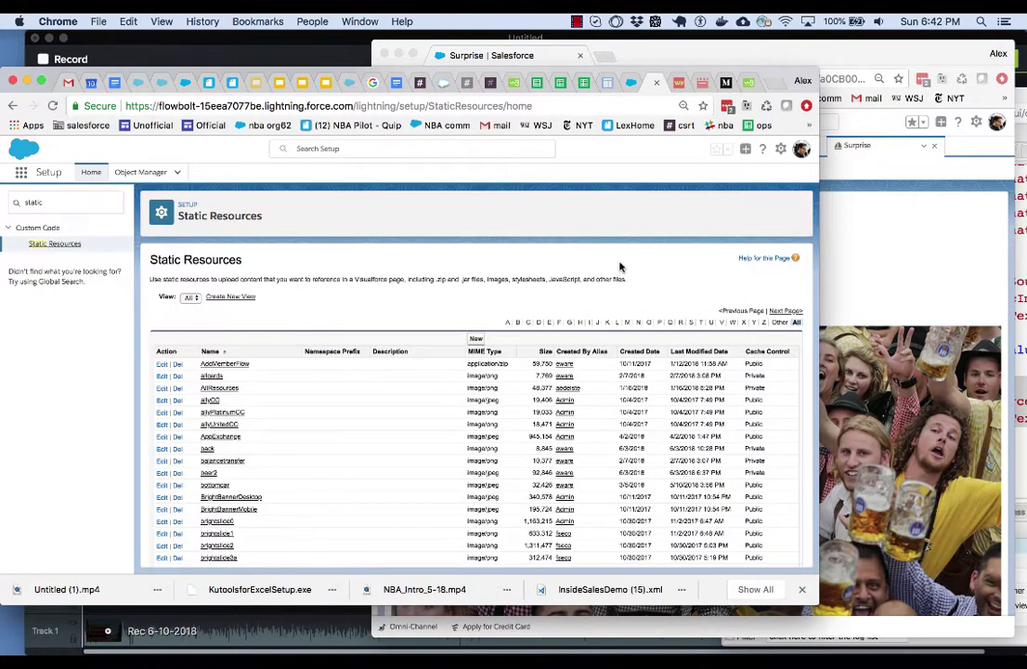
click(687, 352)
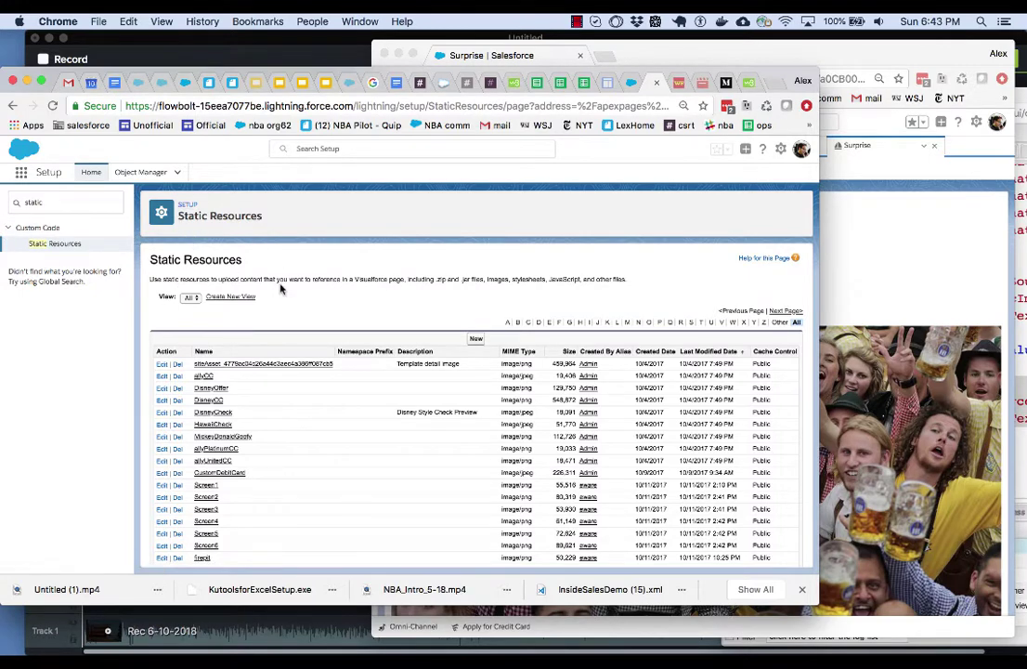
click(703, 352)
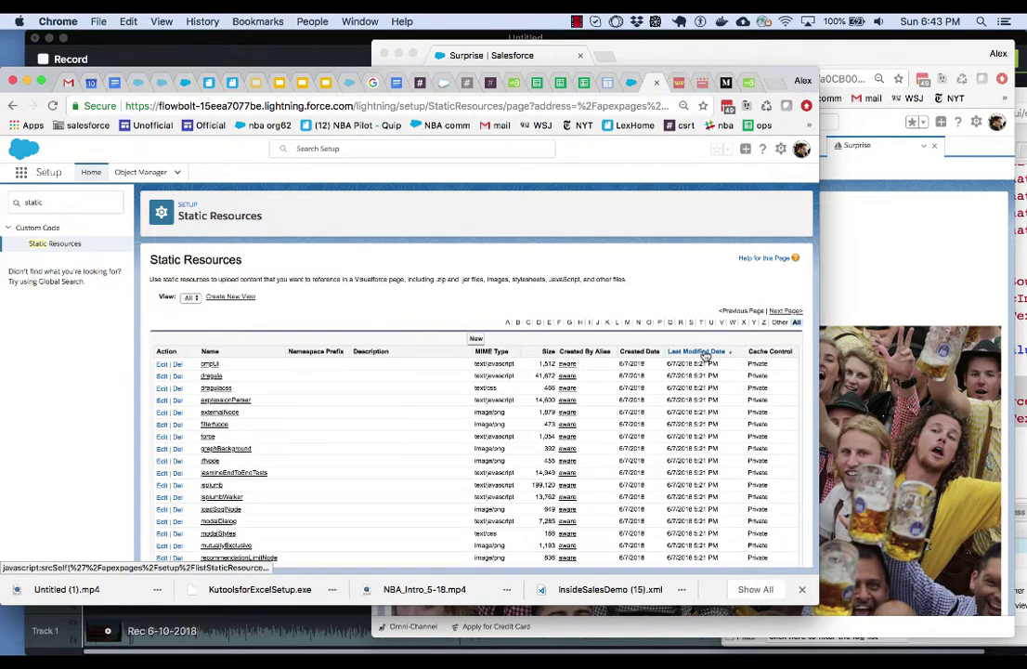
click(703, 352)
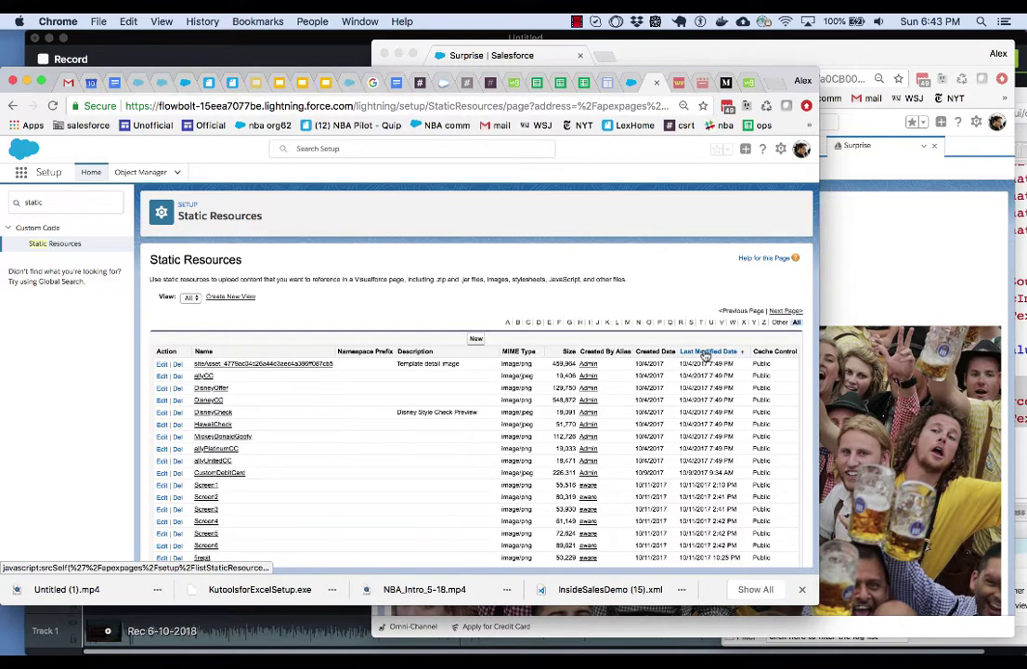
click(704, 352)
Find the oktoberfestpromos static resource, open its details, and view its image file
scroll(280, 479, down, 5)
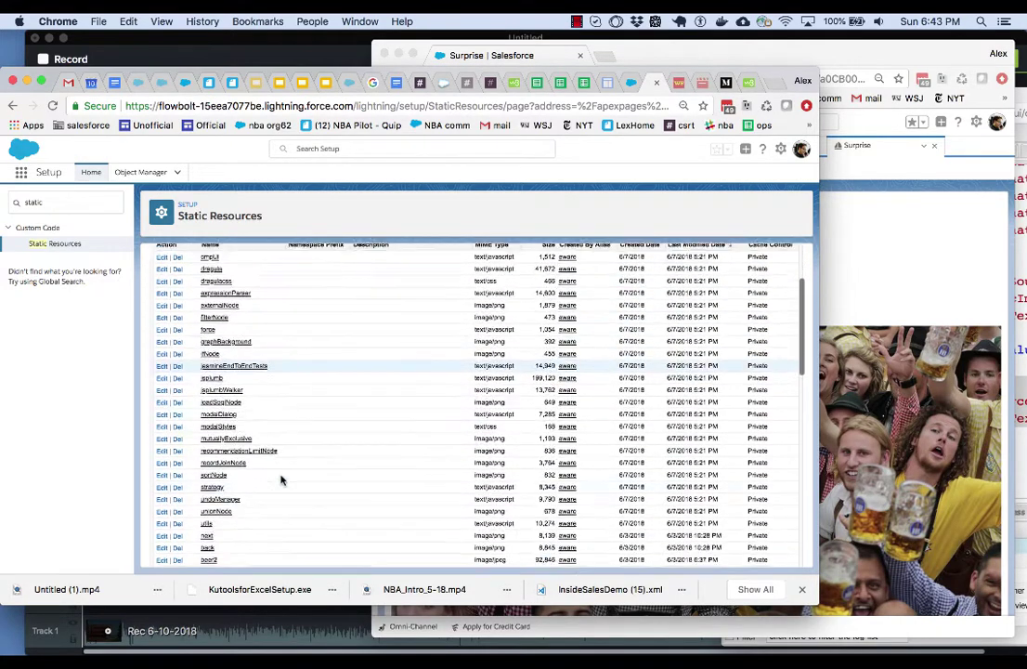
scroll(259, 475, down, 4)
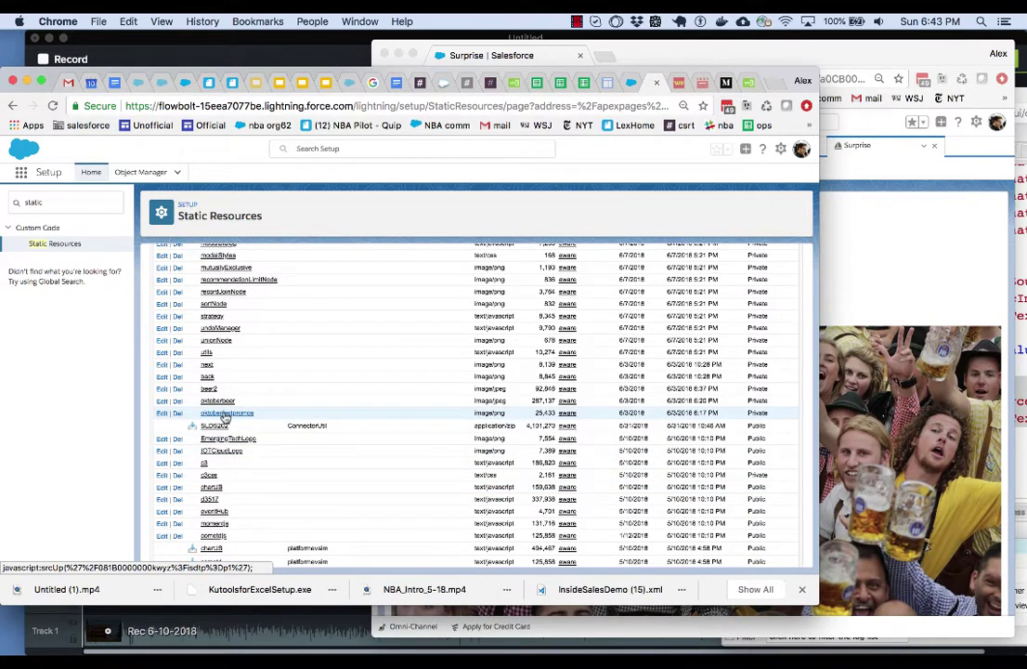
scroll(322, 378, up, 8)
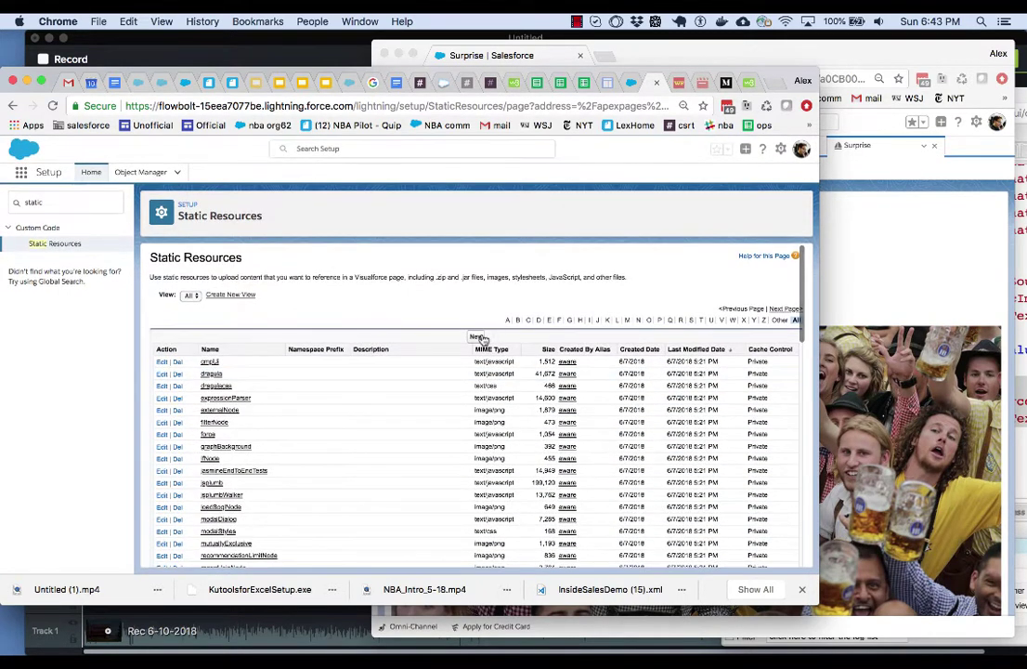
scroll(399, 474, down, 8)
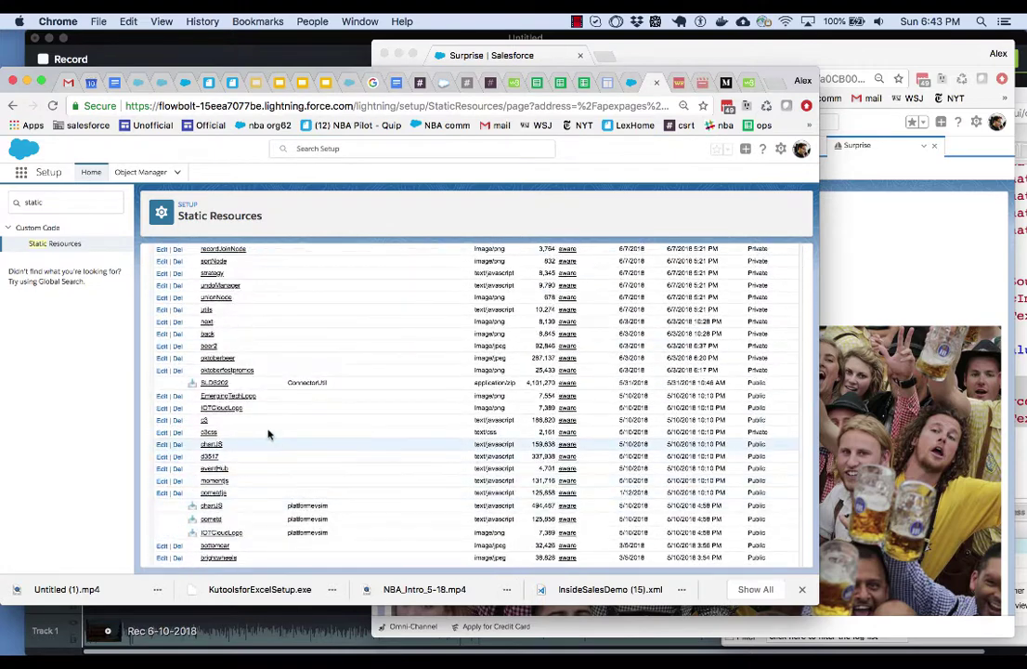
click(240, 372)
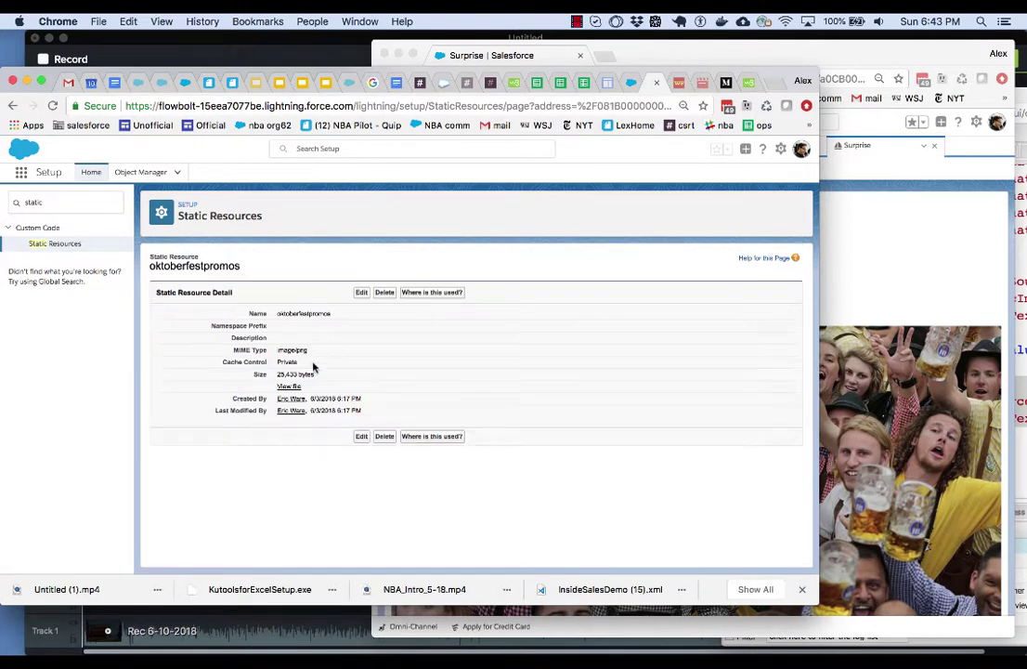
click(289, 389)
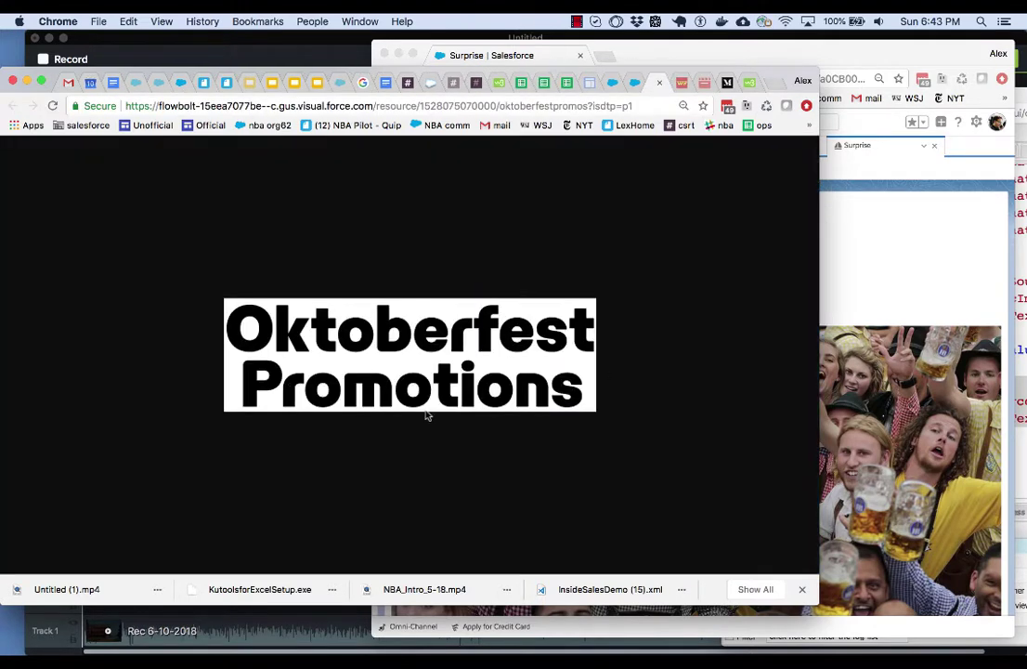
Return to the Image Demo flow and close the screen settings without saving changes
click(632, 85)
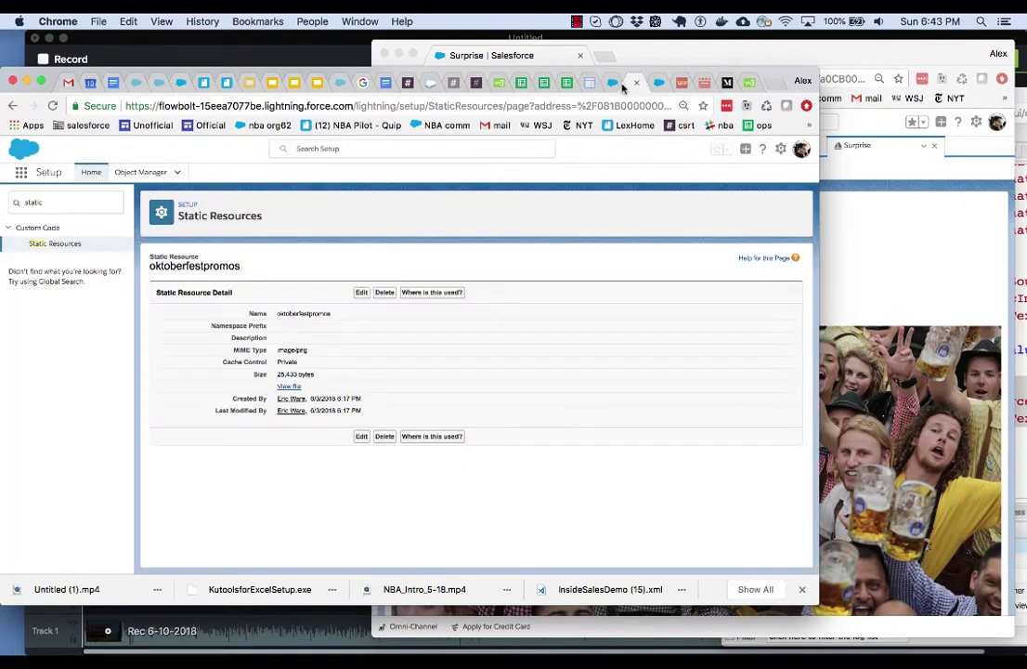
click(614, 84)
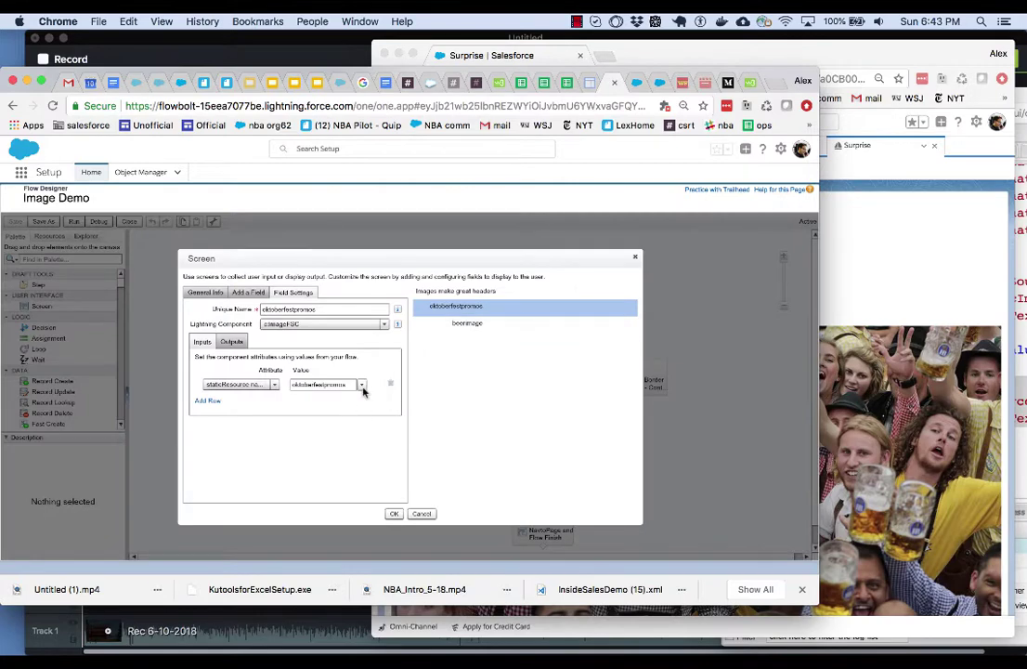
click(421, 513)
Advance the running flow past the large header image to the next screen and narrow its window
click(933, 254)
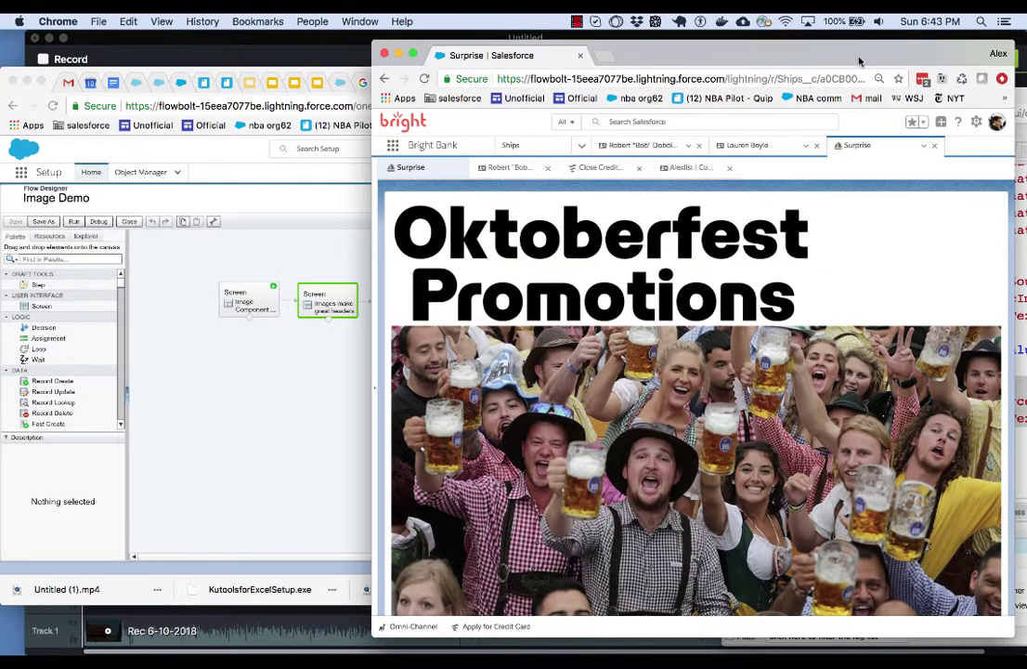
drag(744, 51, 666, 33)
scroll(829, 383, down, 2)
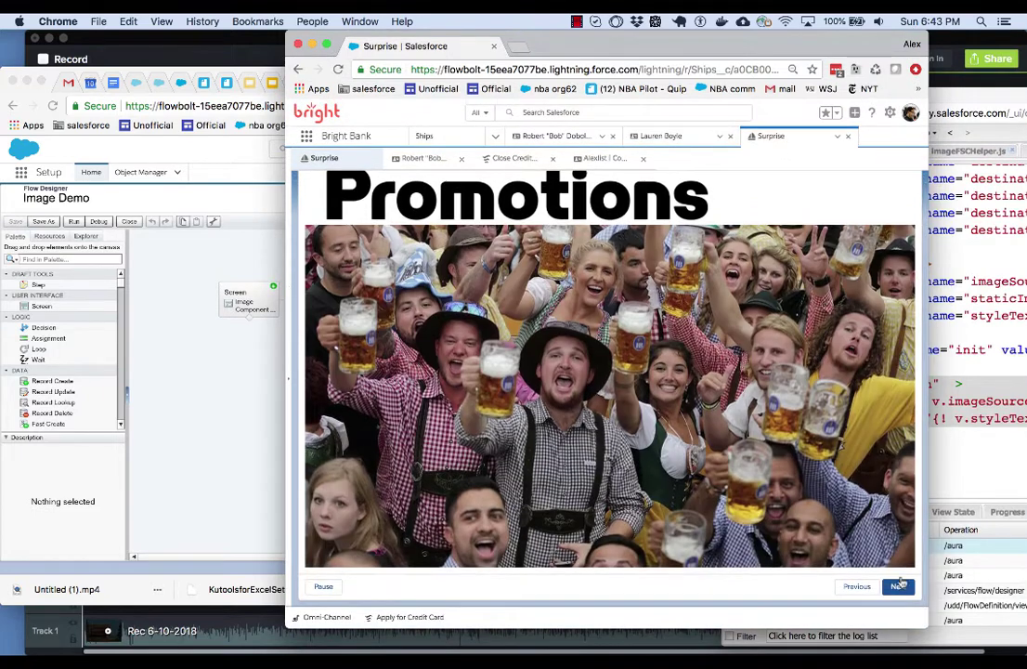
click(901, 582)
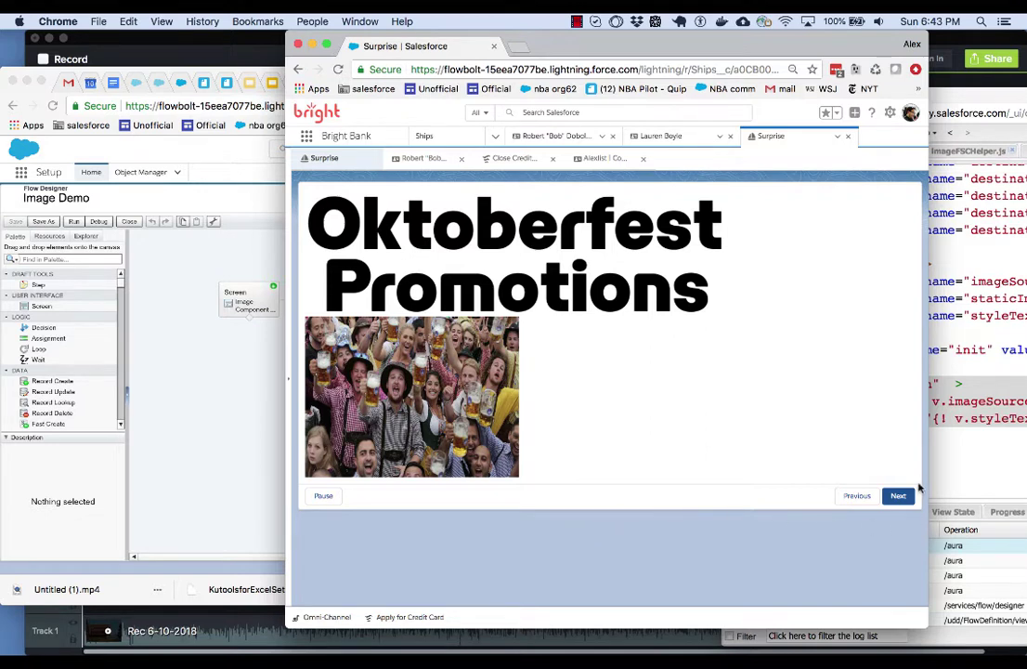
drag(928, 473, 863, 534)
Open the "Set Width and Height Directly" screen and examine the styleHeight and styleWidth values of beerimage_0
click(239, 383)
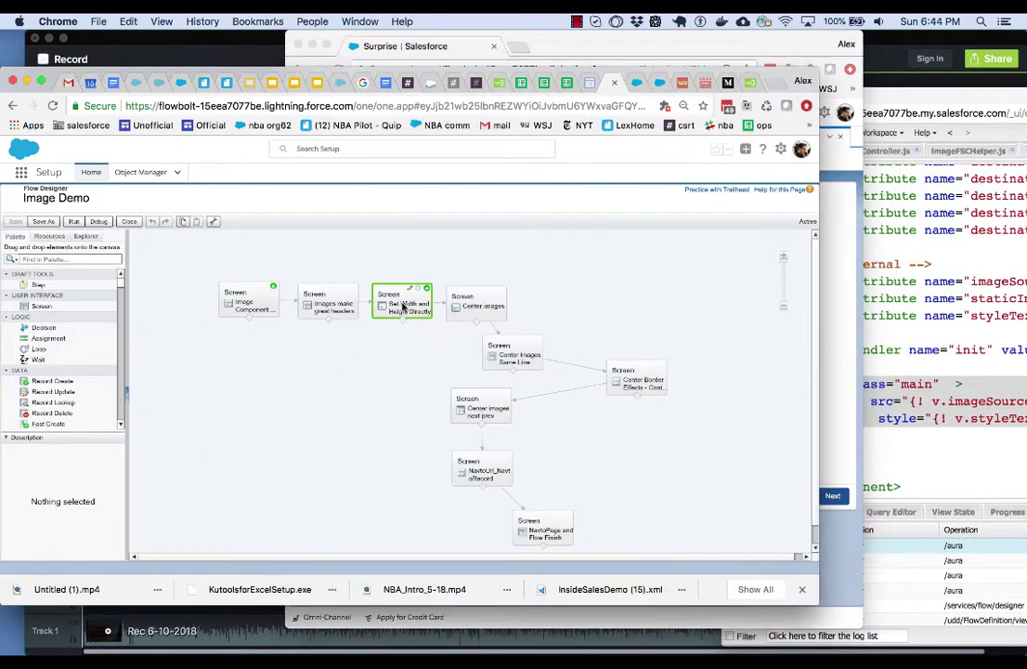
double_click(404, 307)
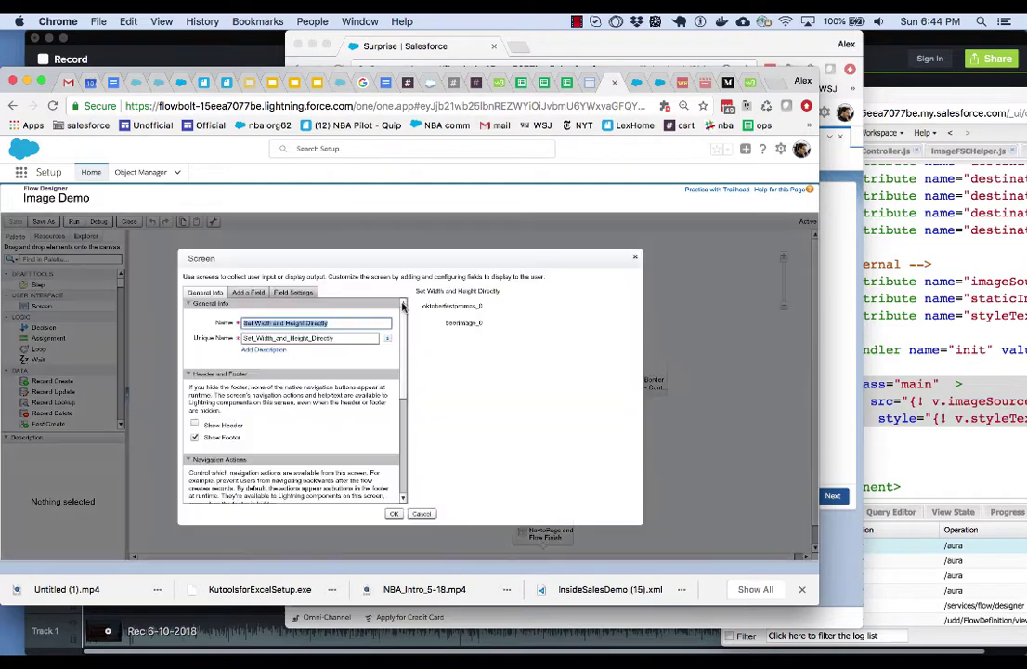
click(459, 323)
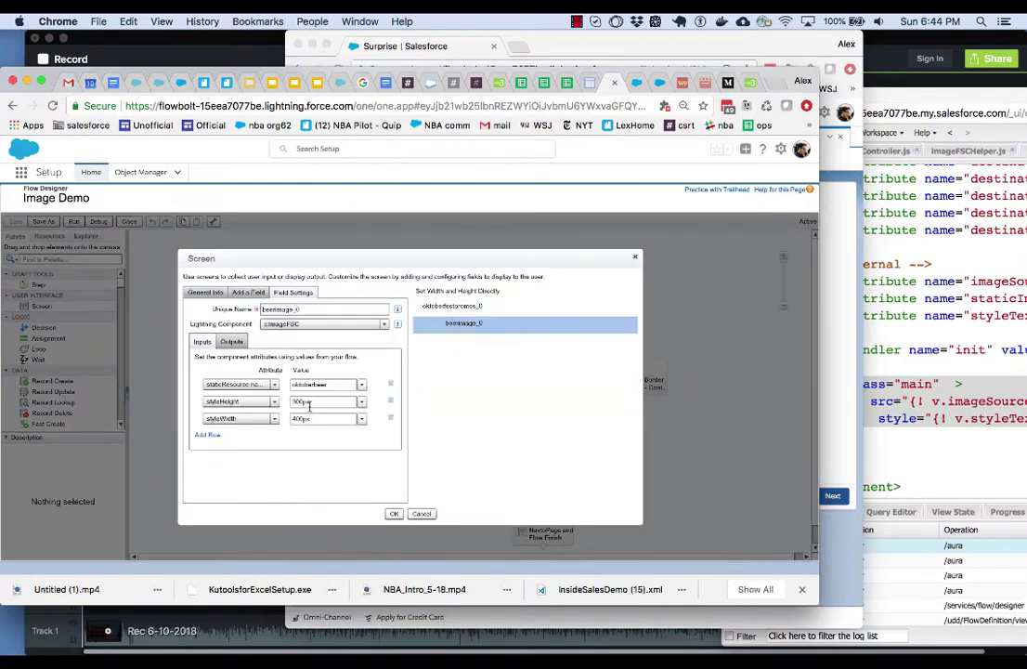
double_click(309, 403)
drag(314, 418, 292, 421)
key(super+grave)
key(super+grave)
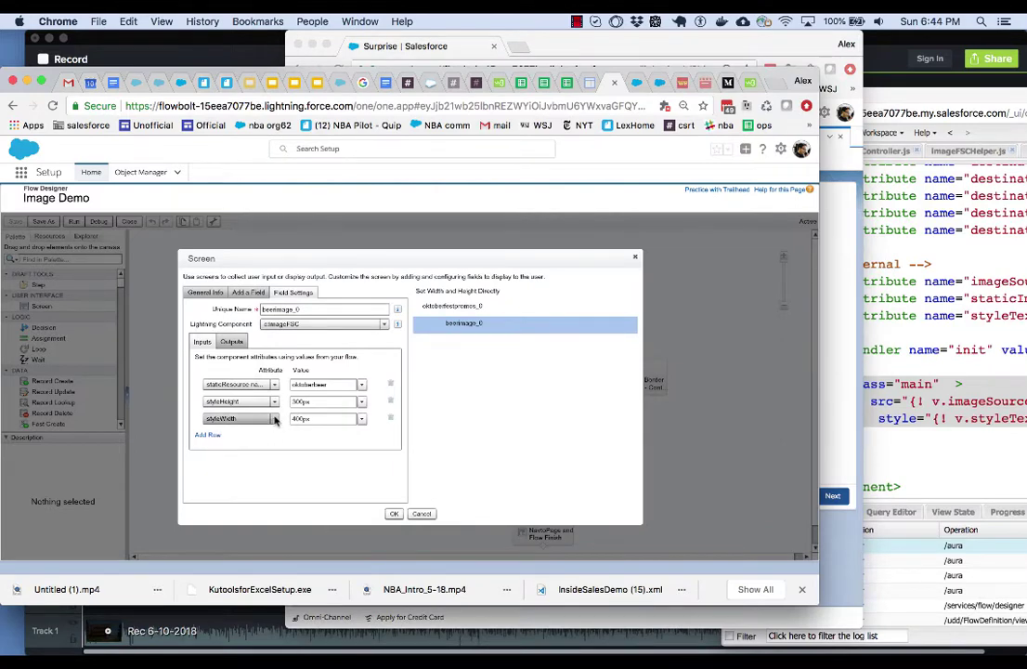
Browse the attributes available for beerimage_0 in a new input row, then remove the row and close the screen settings without saving
click(210, 434)
click(242, 436)
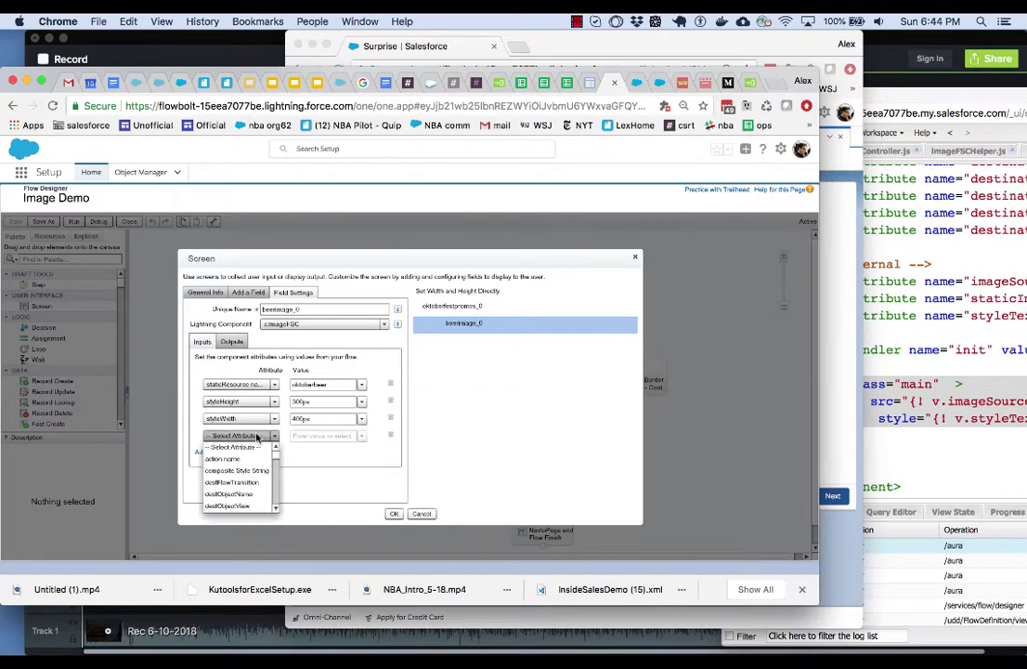
drag(275, 454, 275, 478)
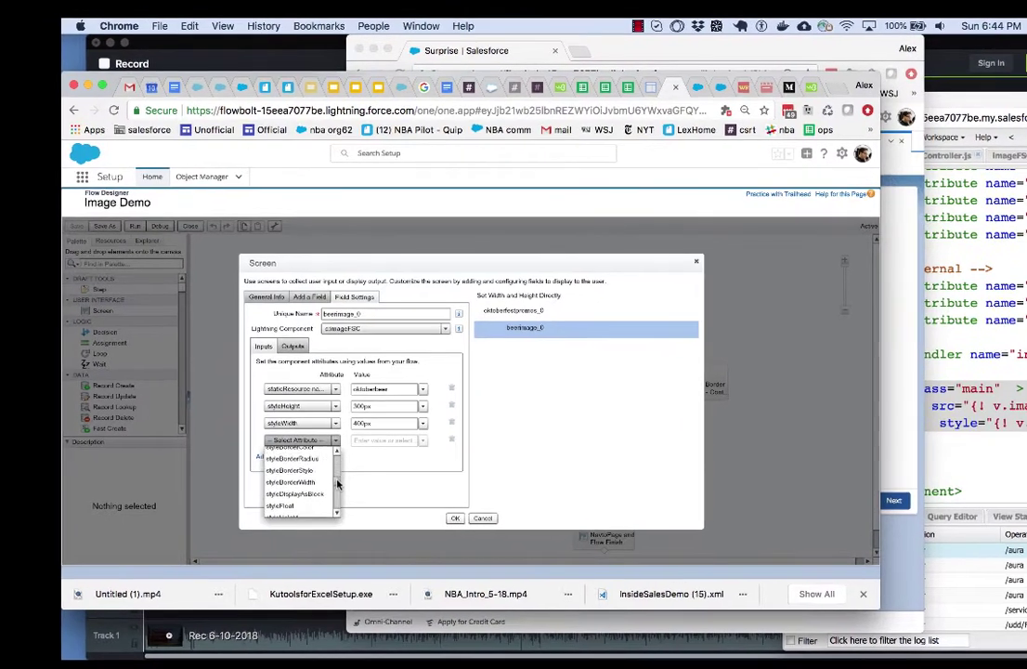
drag(339, 483, 339, 498)
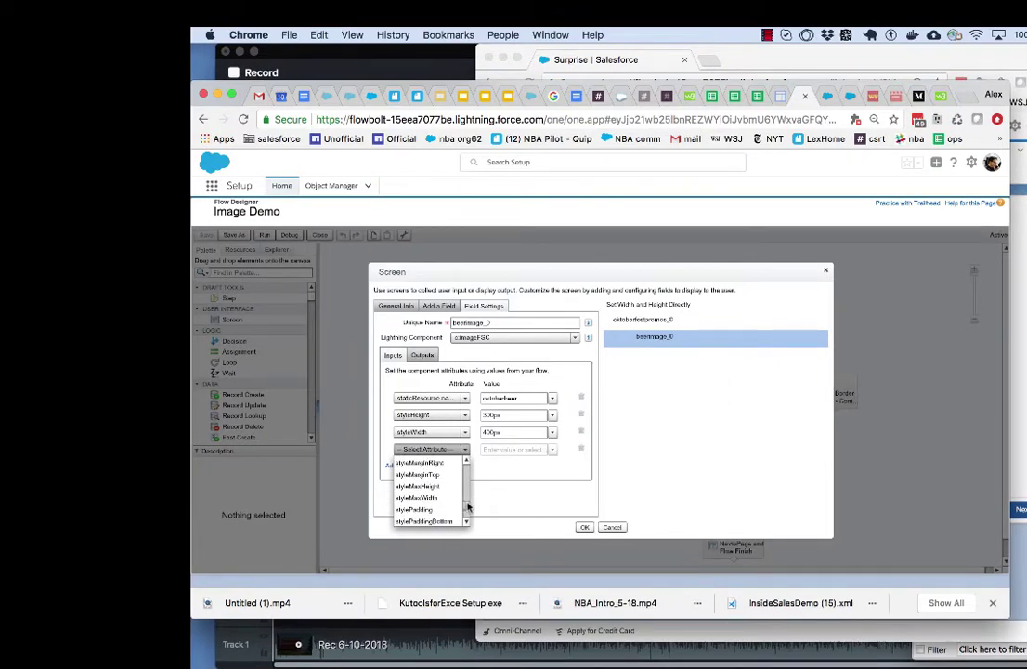
drag(468, 506, 465, 463)
click(504, 469)
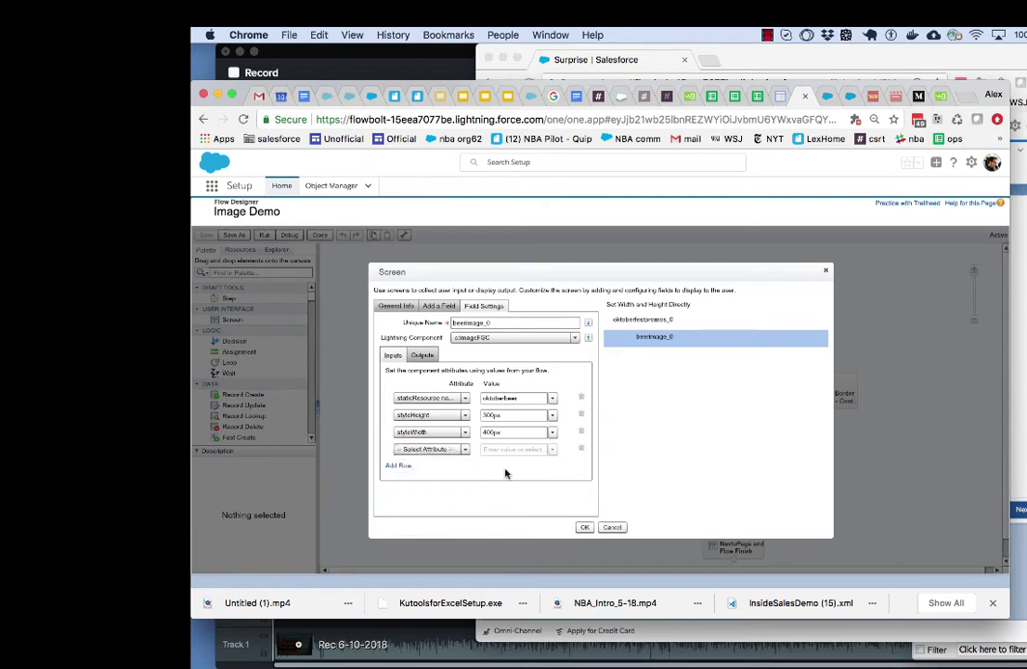
click(583, 450)
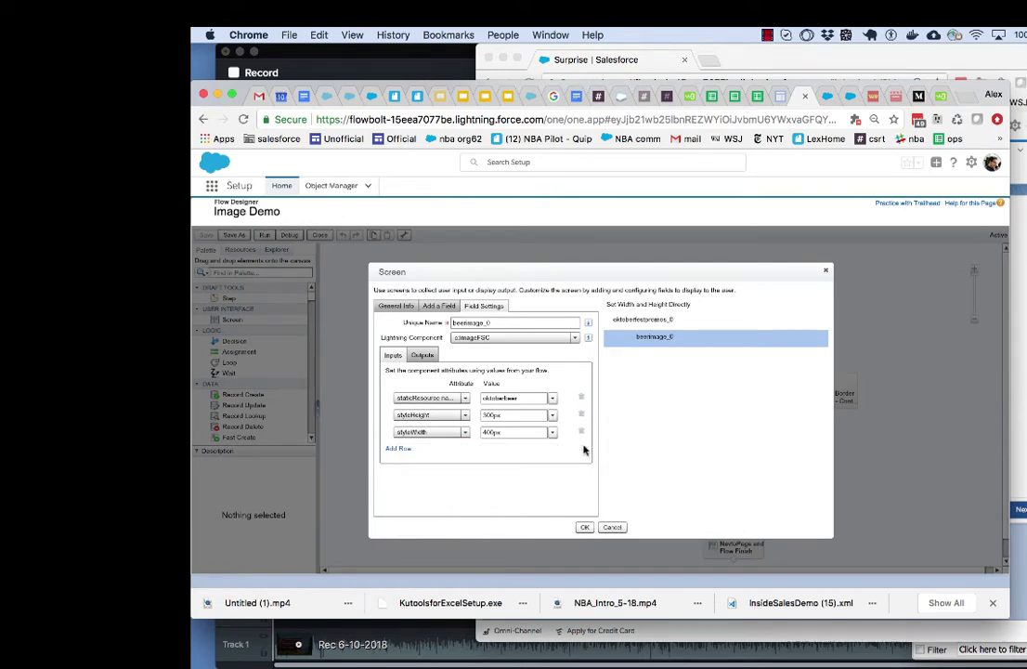
click(606, 527)
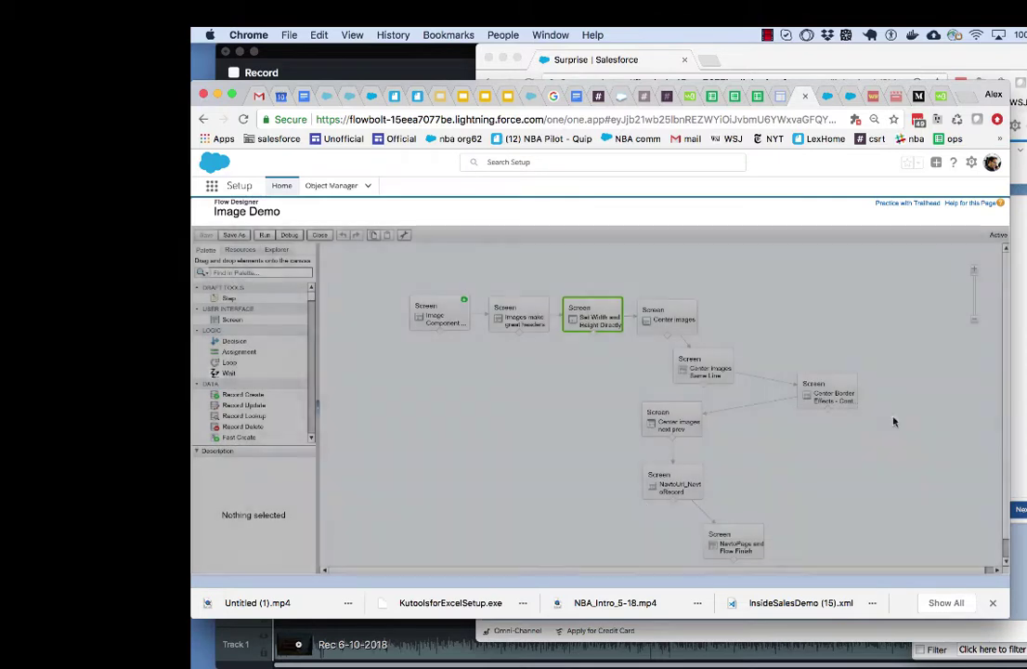
Return to the running flow, narrow and widen its window, and advance to the centered images screen
key(super+grave)
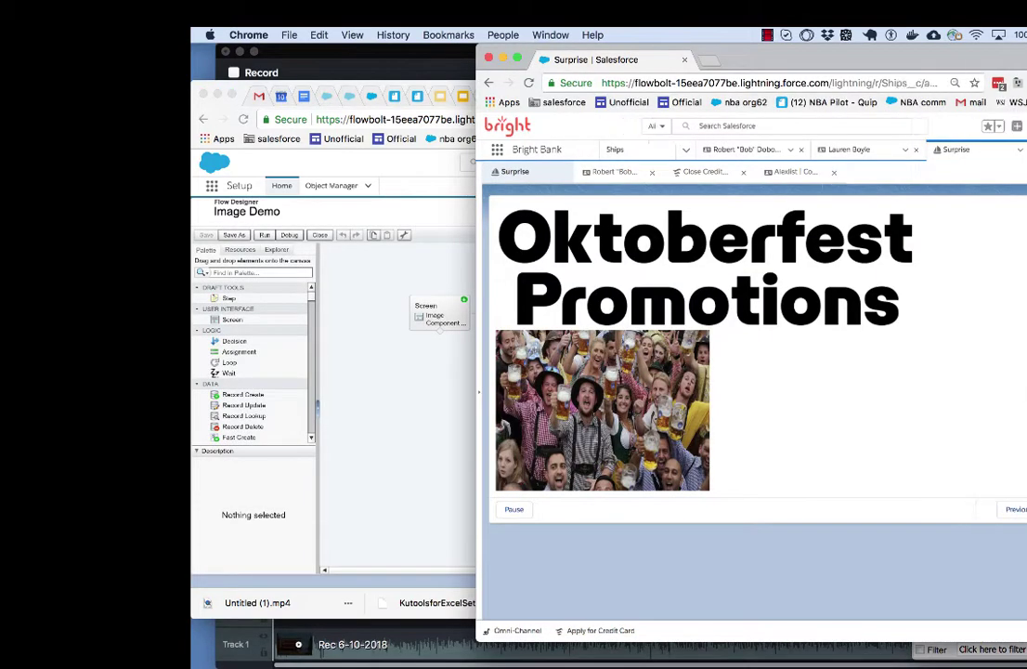
drag(1022, 450, 988, 455)
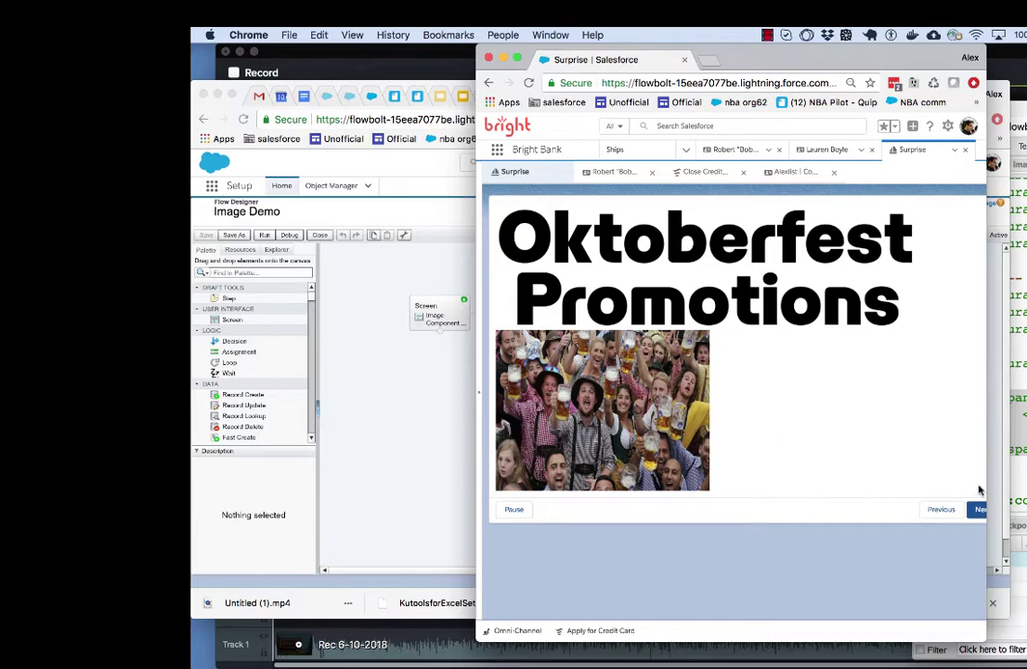
drag(986, 486, 1026, 486)
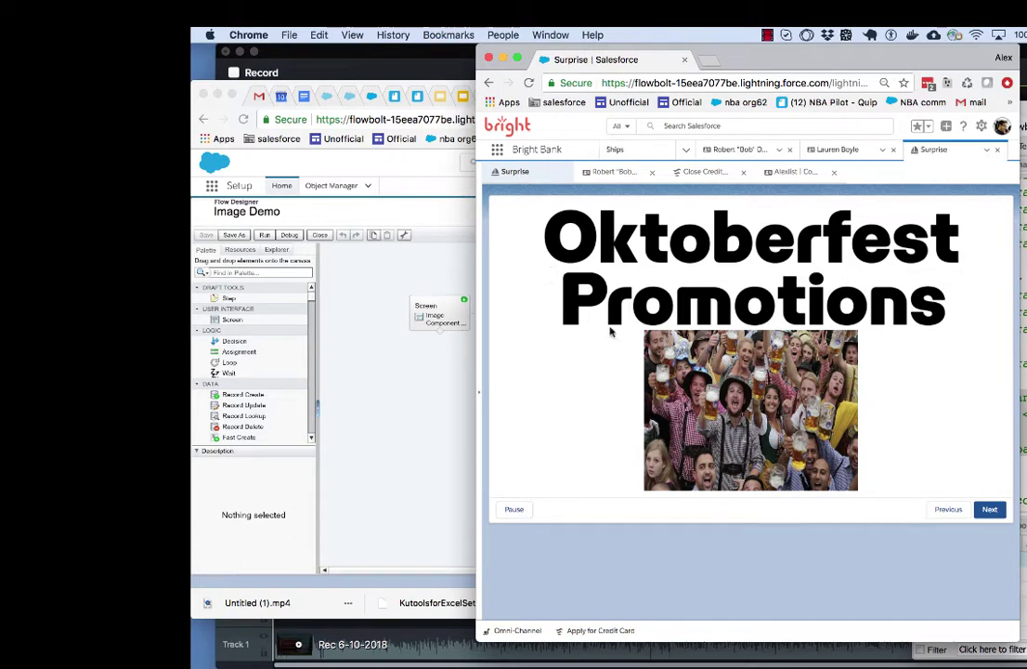
Open the "Center images" screen in the Image Demo flow and examine oktoberfestpromos_0_0's styleMargin and styleDisplayAsBlock inputs, comparing them with the running flow
click(395, 429)
click(655, 326)
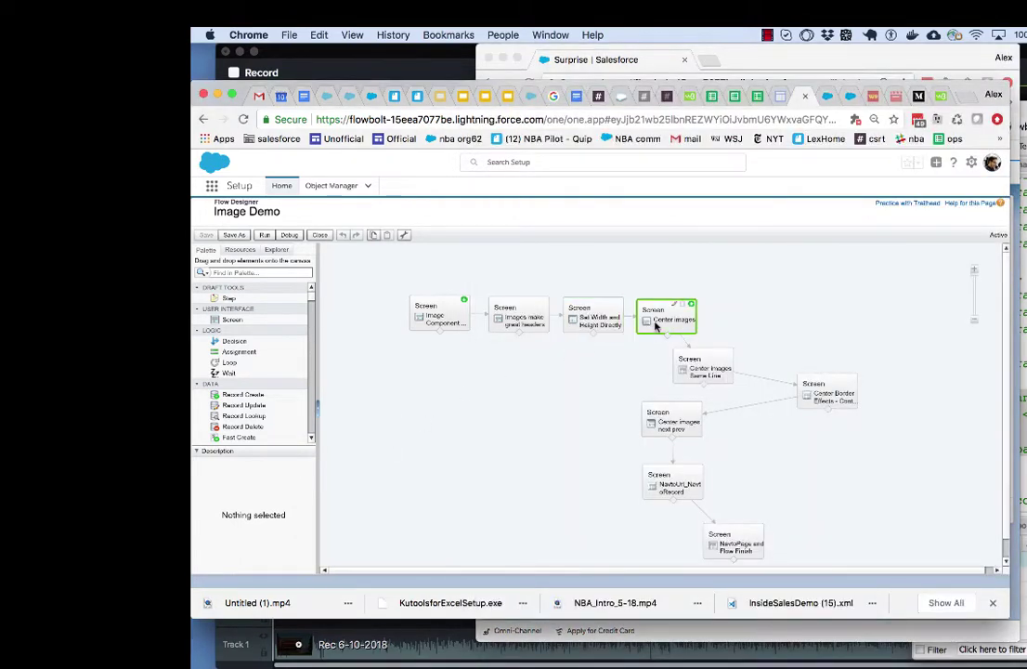
double_click(655, 326)
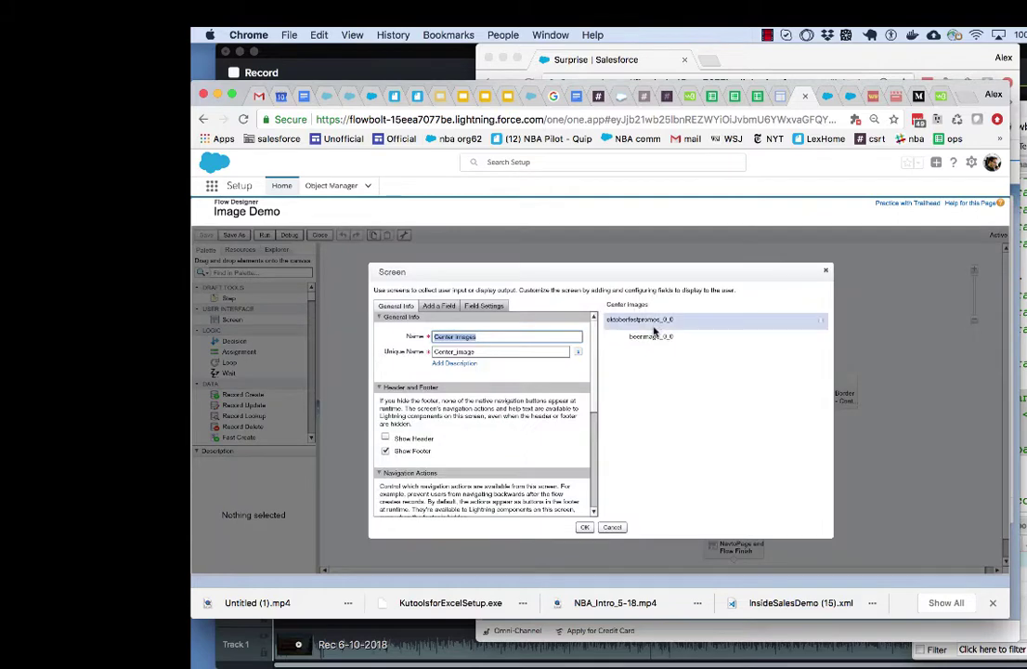
click(653, 325)
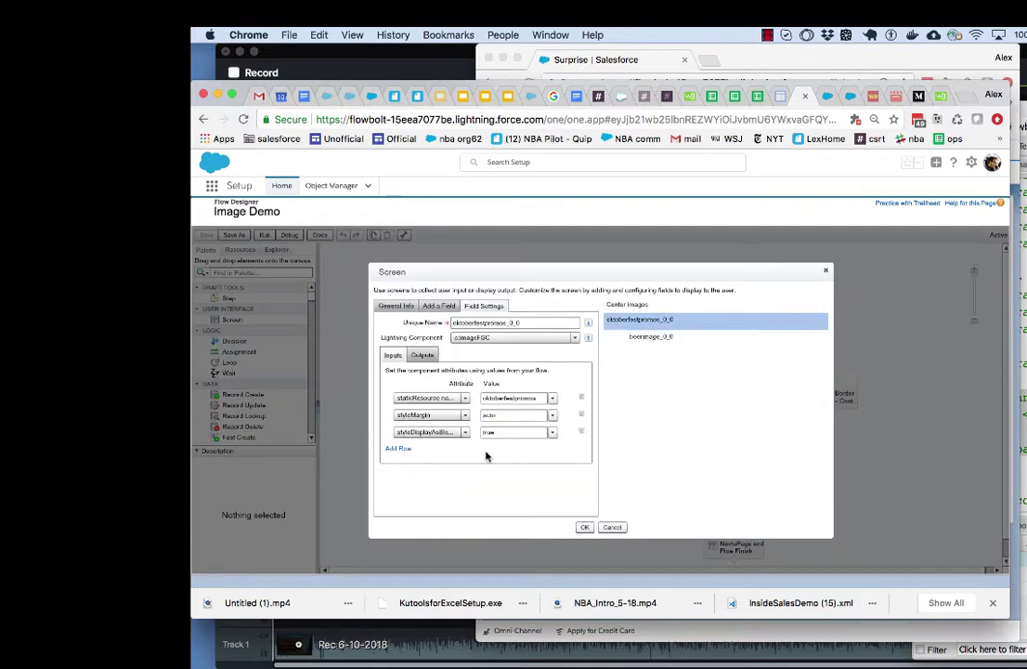
click(466, 433)
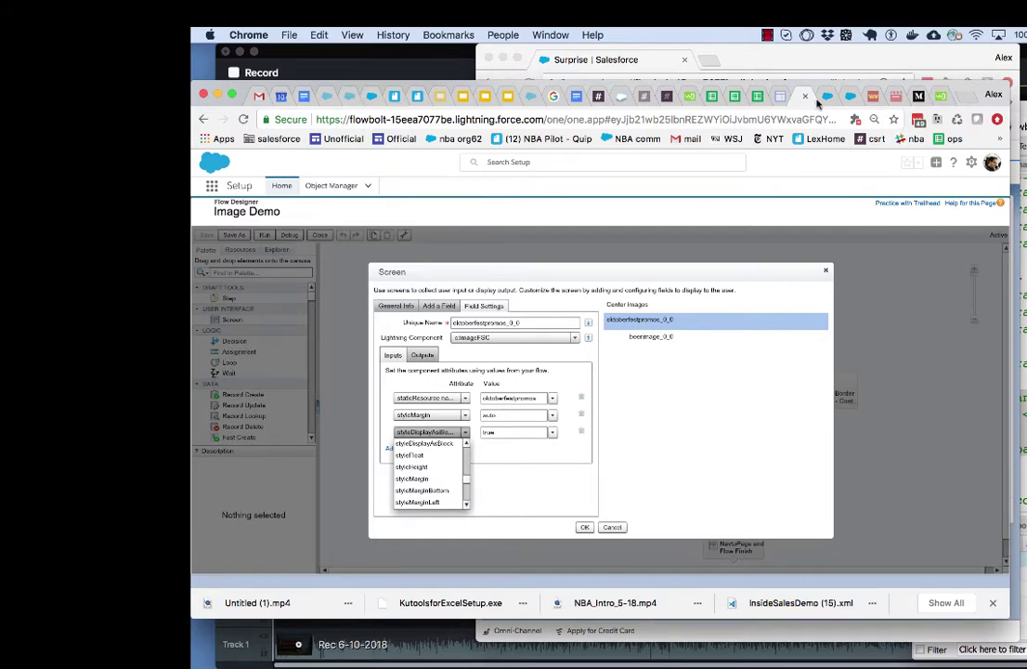
click(715, 62)
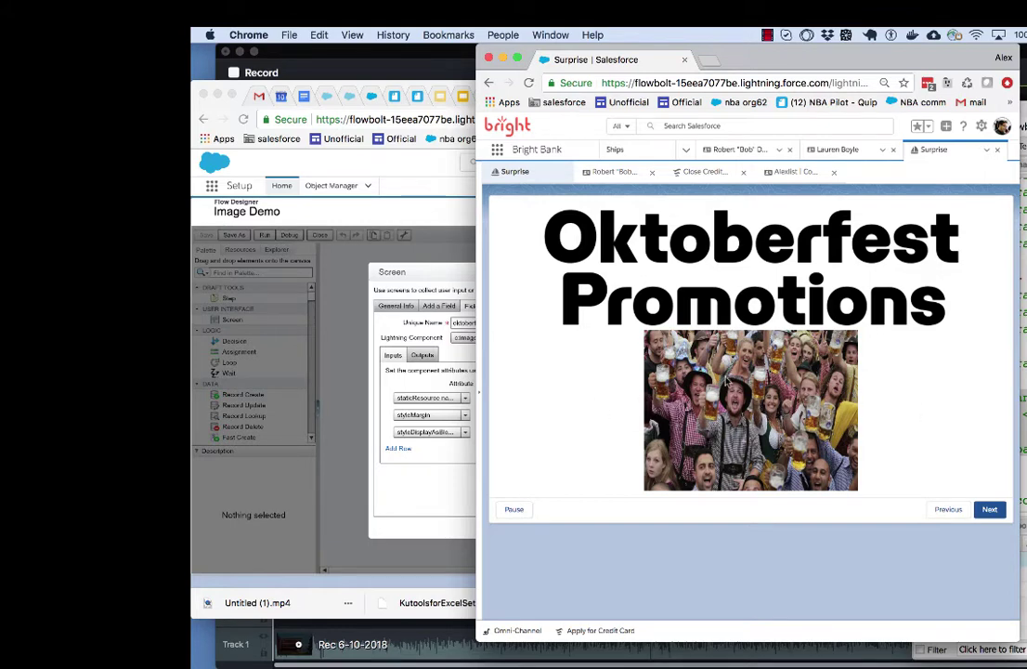
click(454, 443)
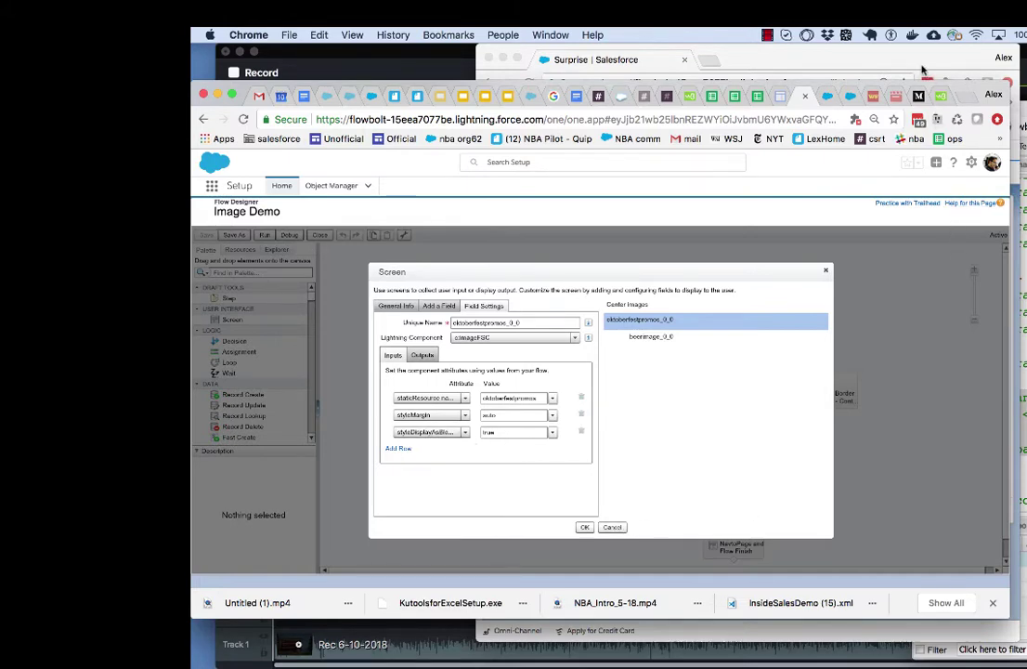
Advance the running flow past the same-line images to the bordered header and proportional images, and widen its window
click(799, 62)
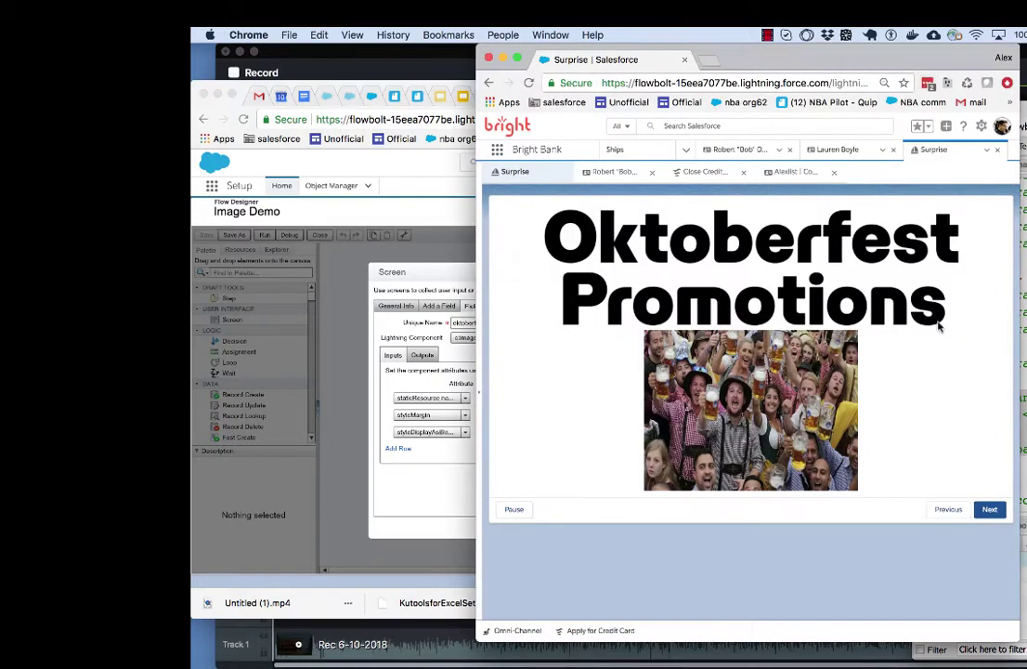
click(990, 508)
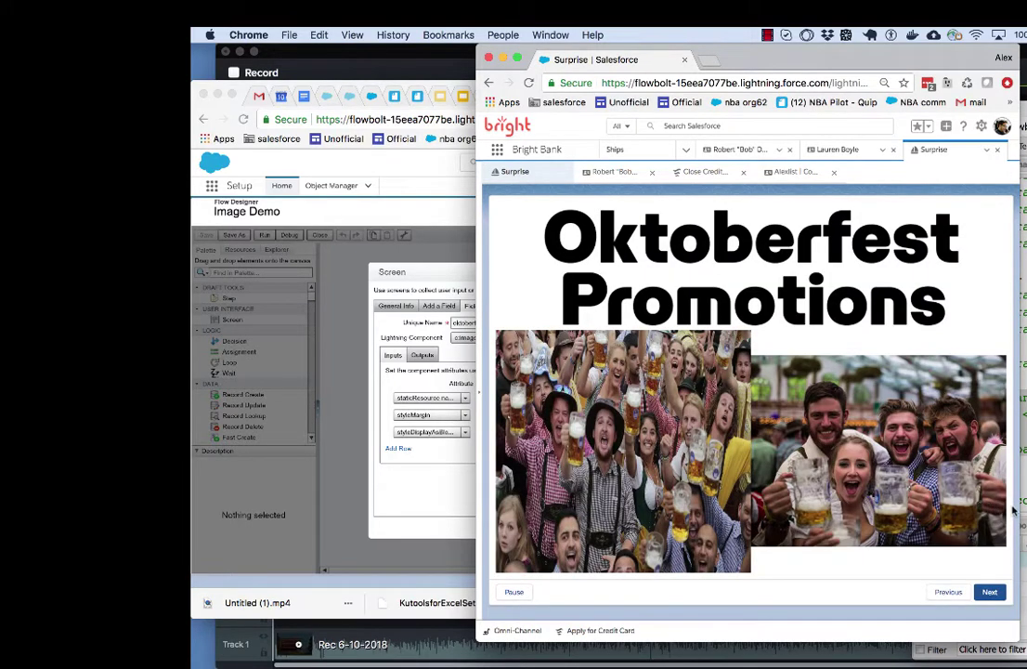
drag(1019, 507, 1026, 507)
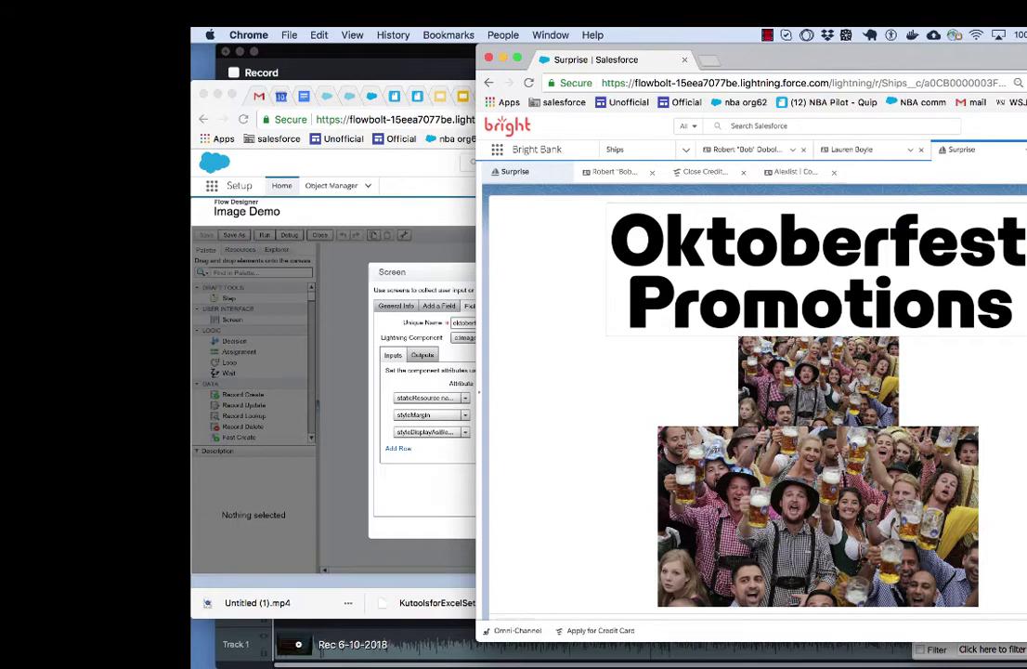
scroll(628, 480, down, 1)
Close the "Center images" settings without saving and open the "Center Border Effects - Control Proportion" screen
click(447, 494)
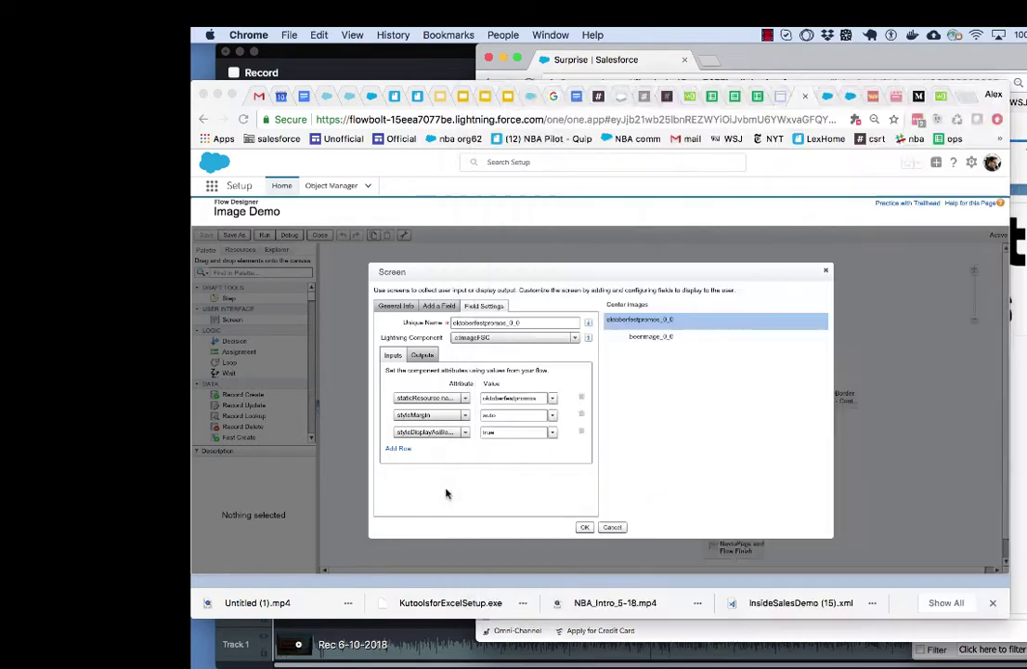
click(610, 525)
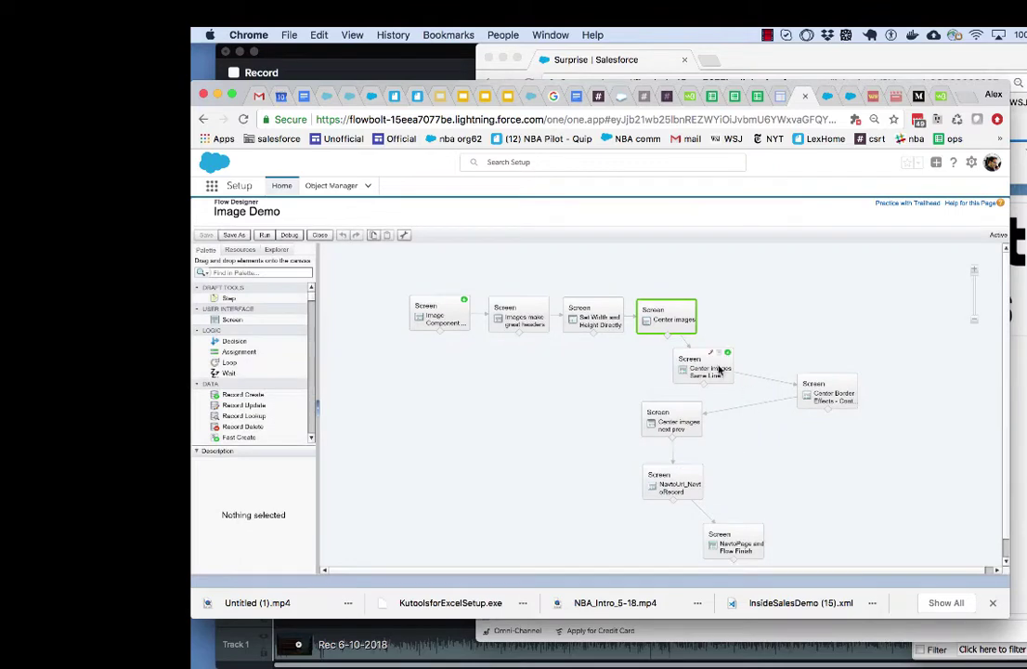
click(811, 395)
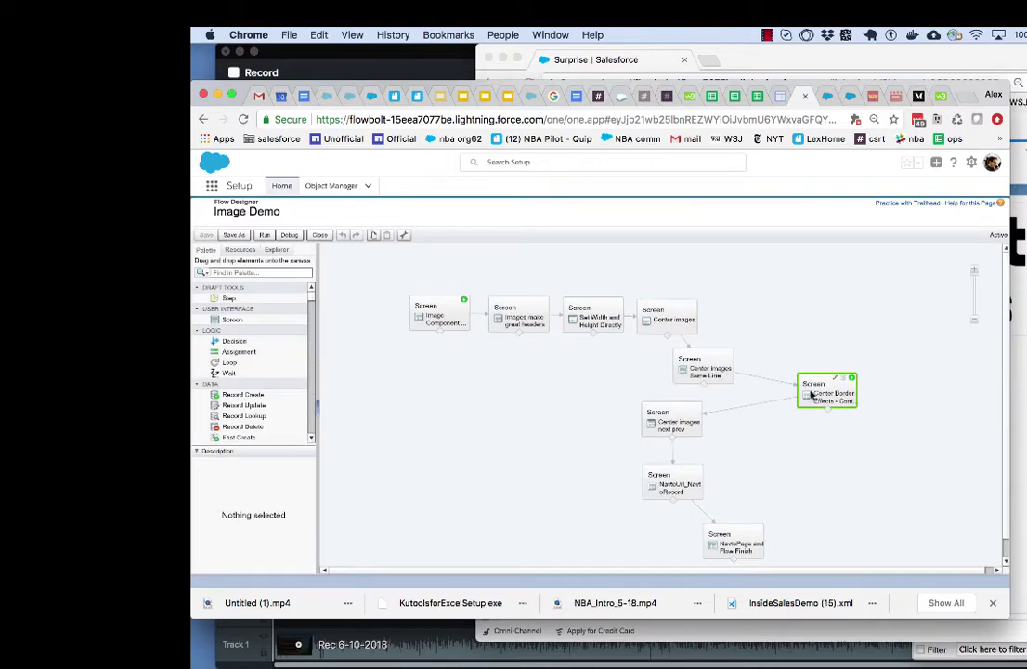
double_click(811, 395)
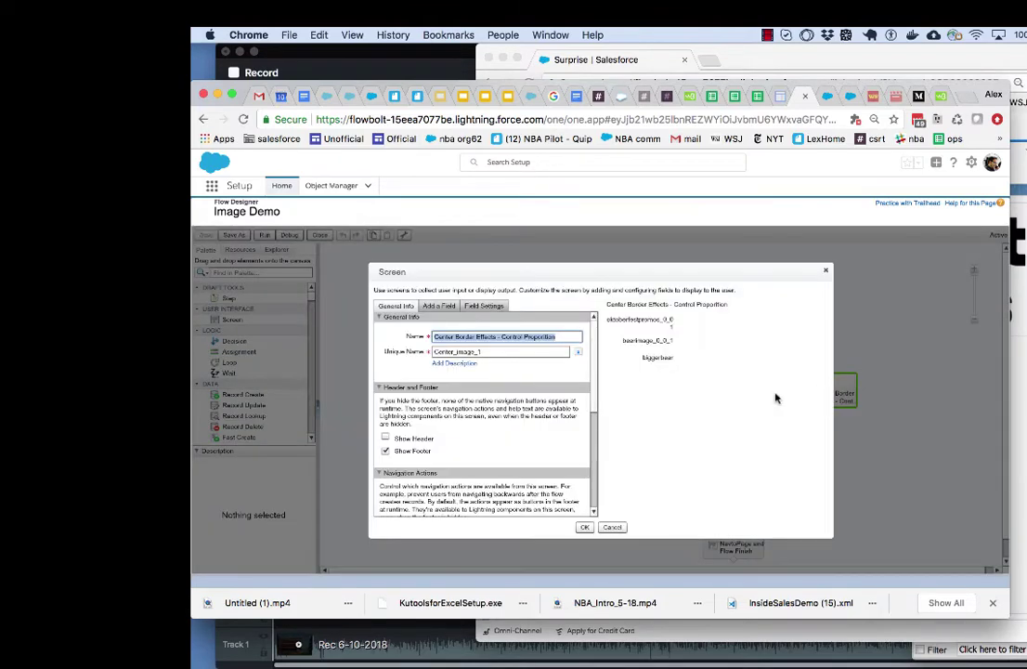
Examine beerimage_0_0_1's static resource, block display, margin, width, height and maximum size inputs, and compare them with the running flow
click(666, 342)
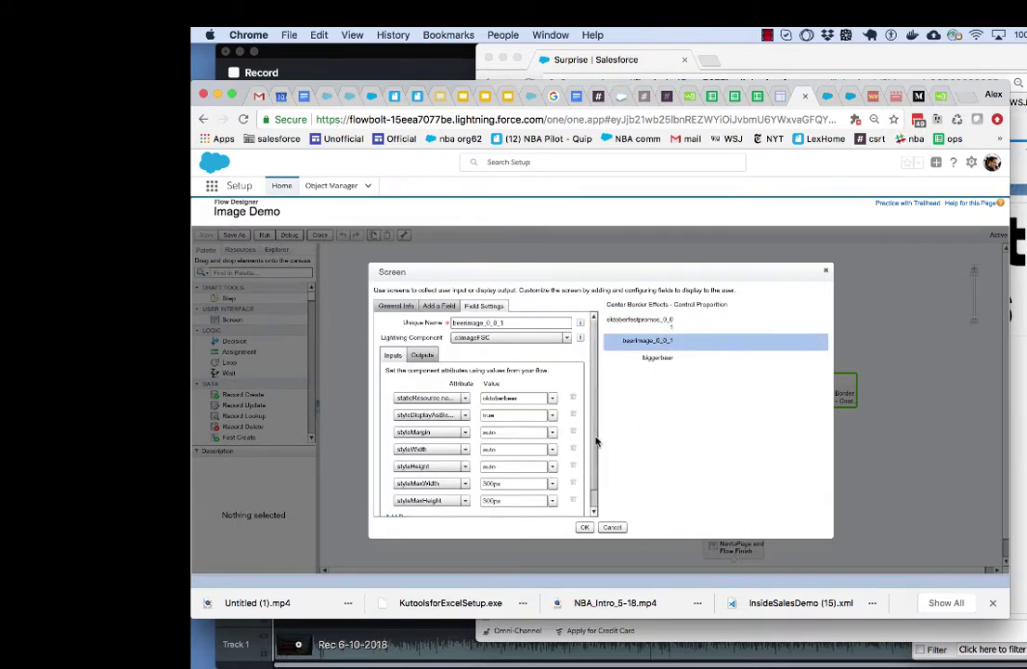
scroll(596, 465, down, 1)
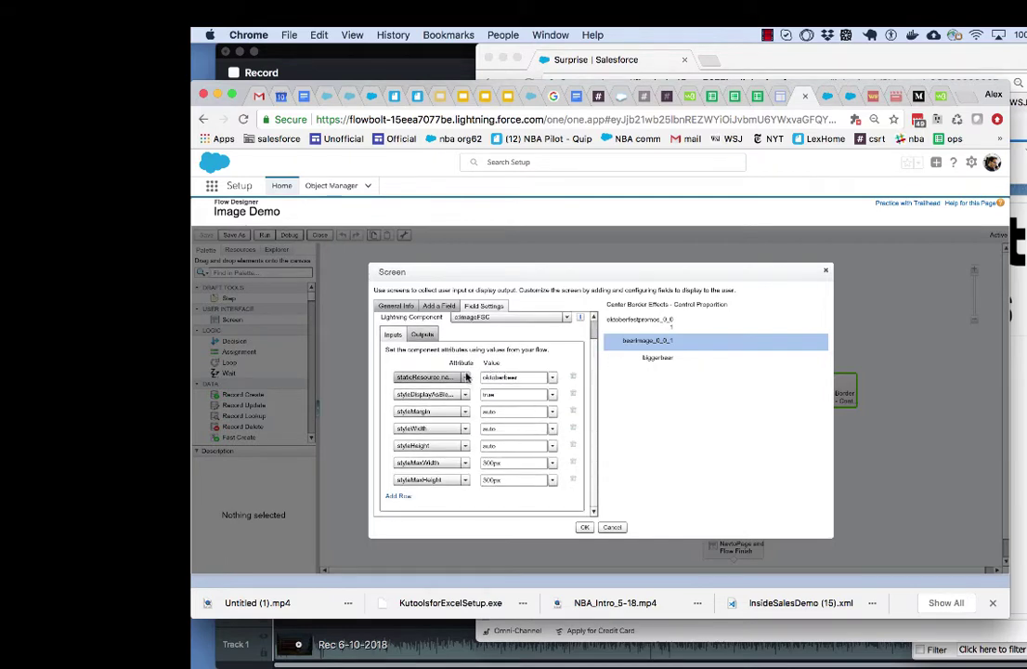
drag(531, 375, 480, 380)
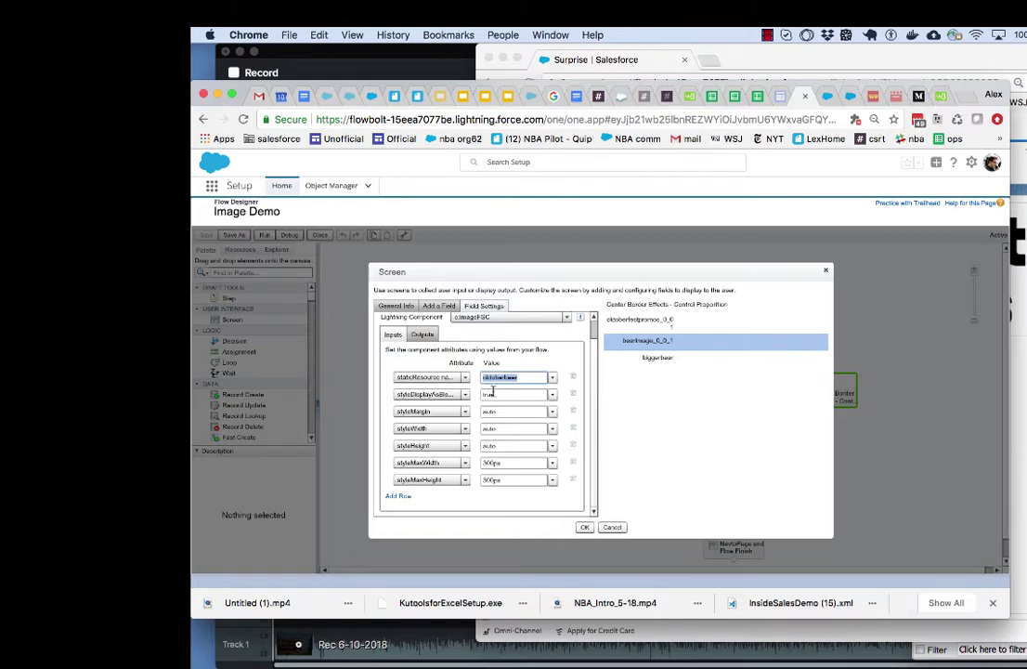
drag(514, 395, 481, 395)
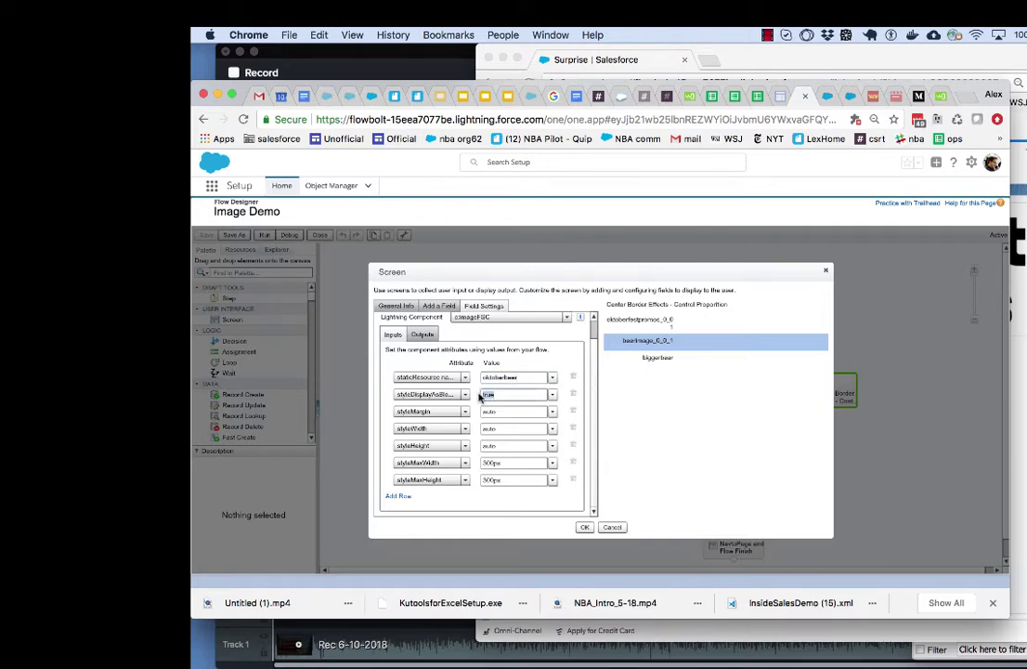
drag(511, 412, 481, 412)
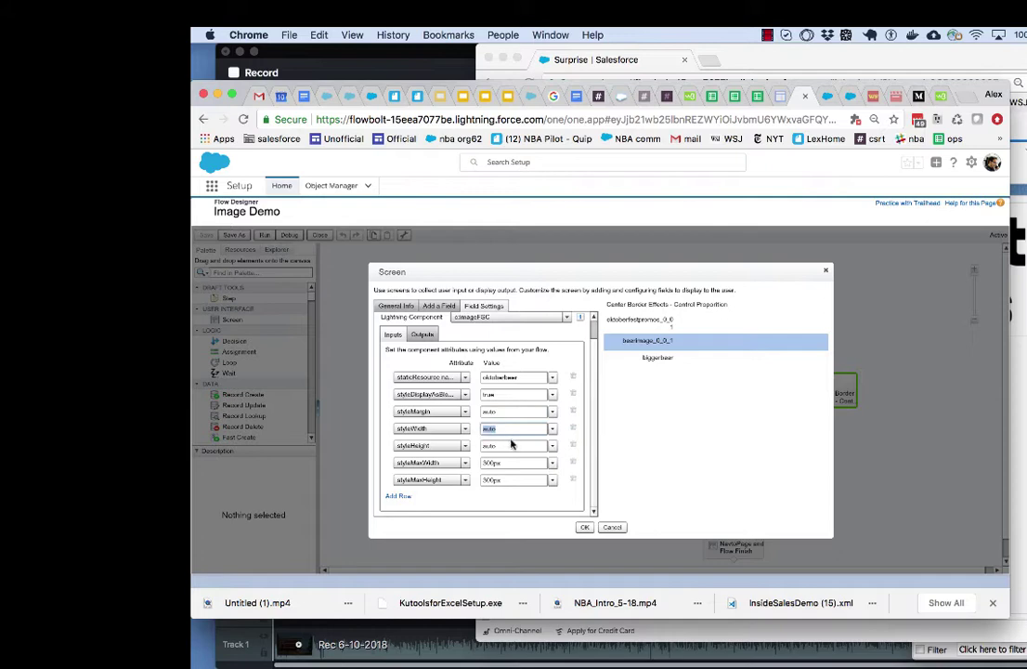
click(507, 445)
drag(507, 446, 480, 449)
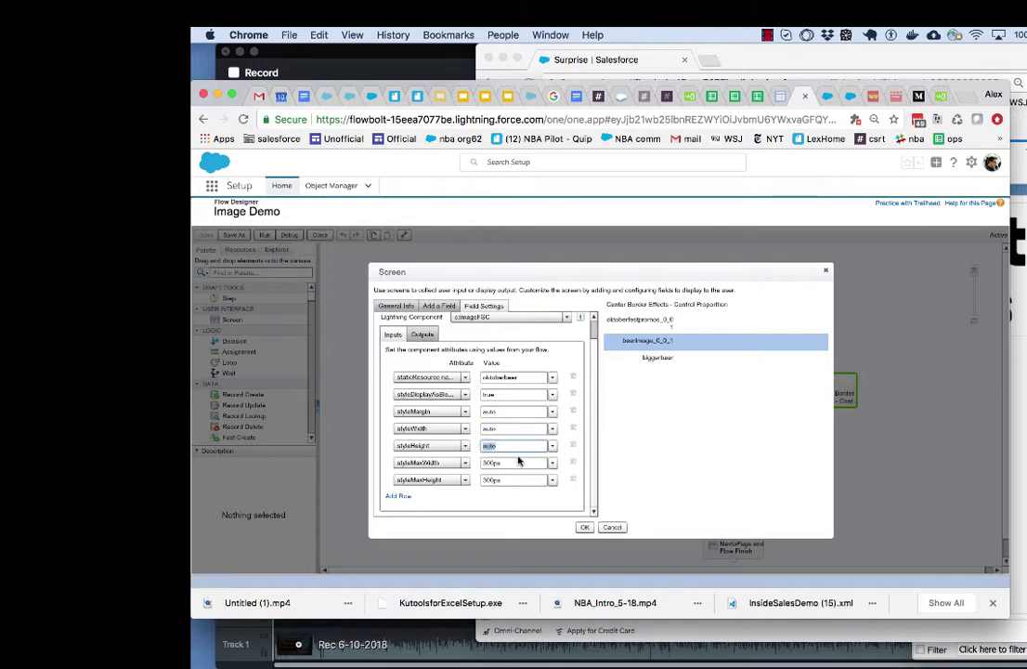
drag(517, 463, 403, 482)
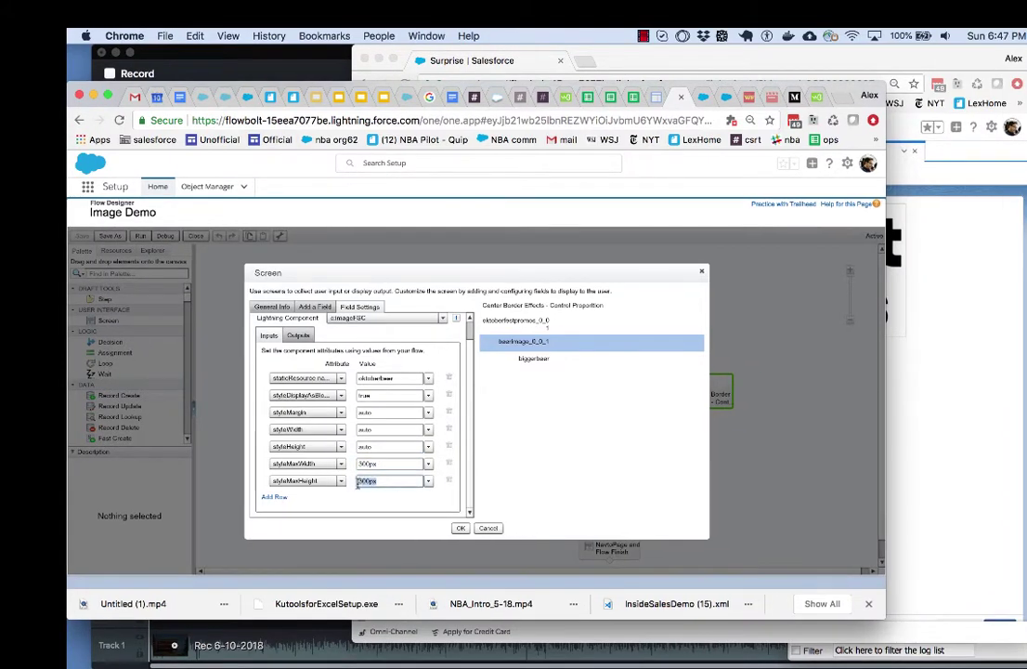
click(381, 503)
key(super+grave)
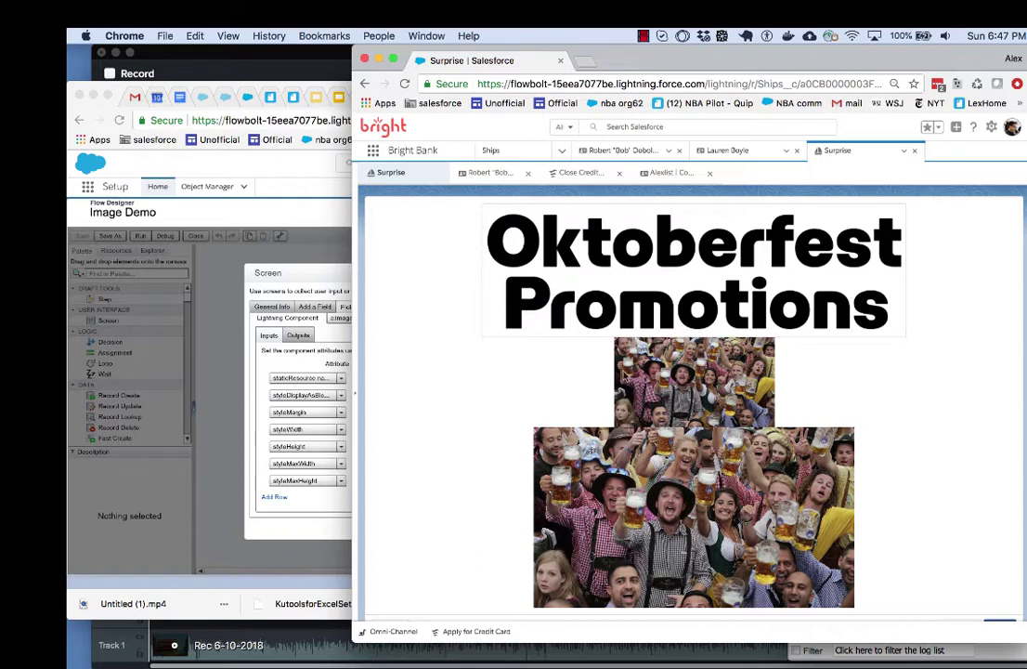
click(288, 441)
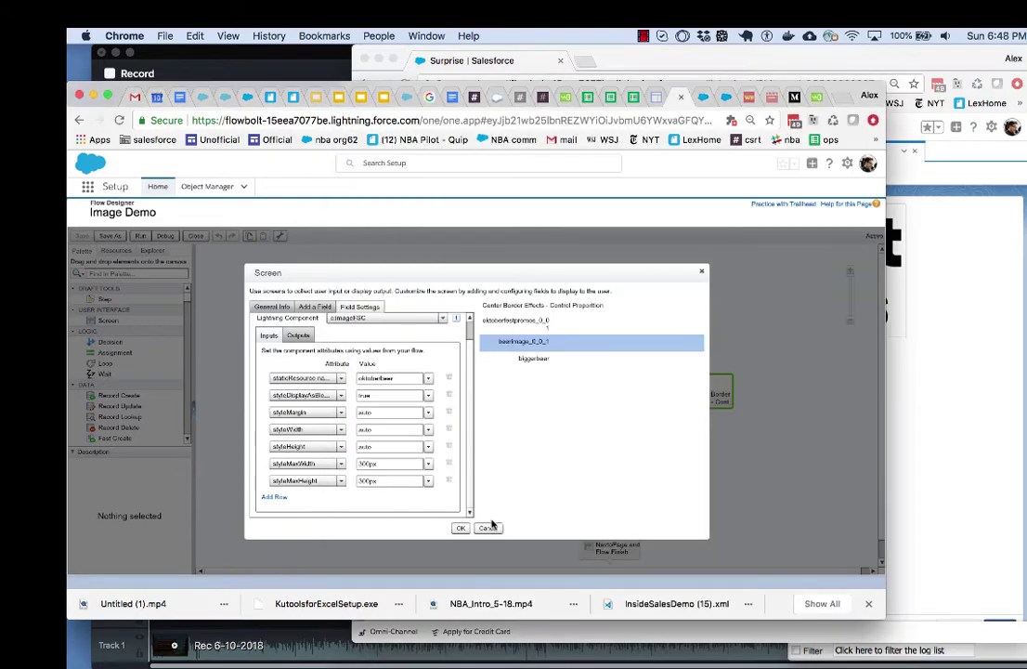
Examine biggerbeer's styleMaxHeight and styleMaxWidth values, cancel the screen settings, and return to the bottom of the running flow's screen
click(534, 361)
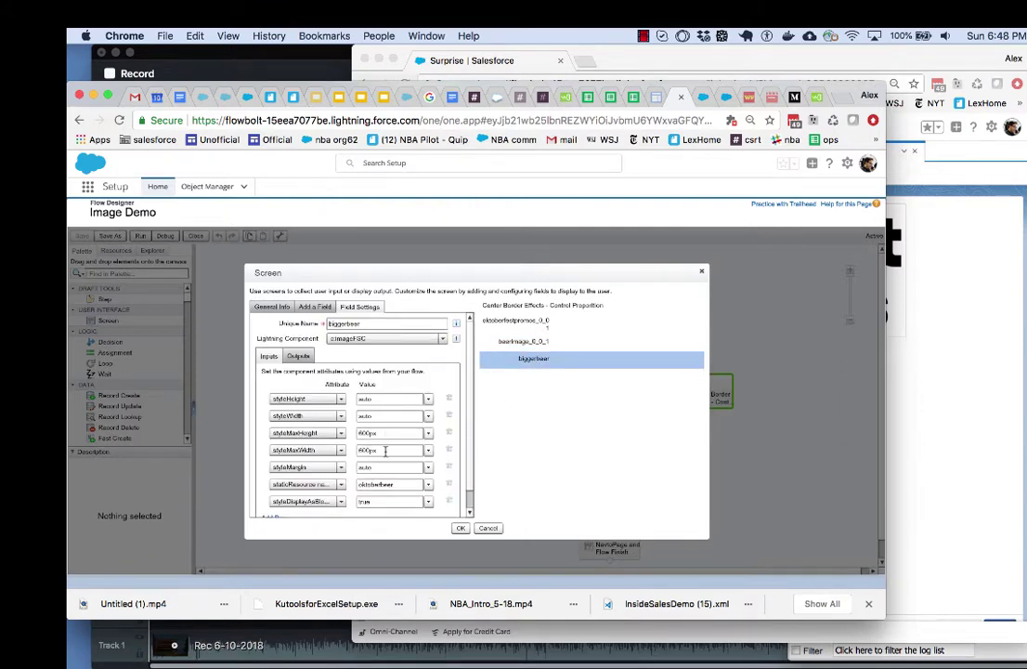
drag(386, 452, 360, 433)
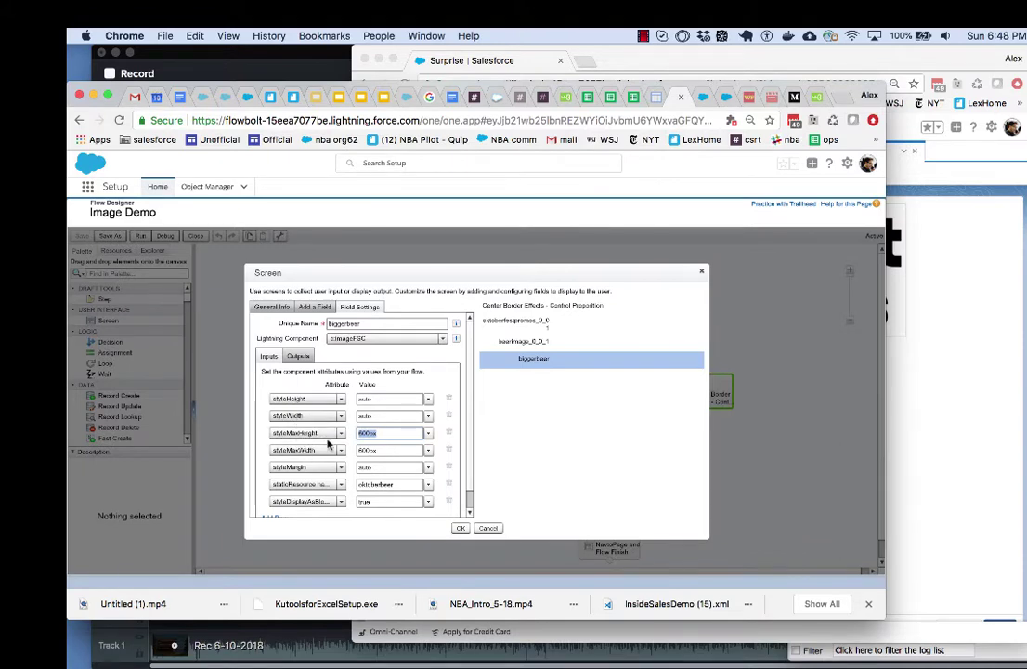
click(489, 529)
click(987, 413)
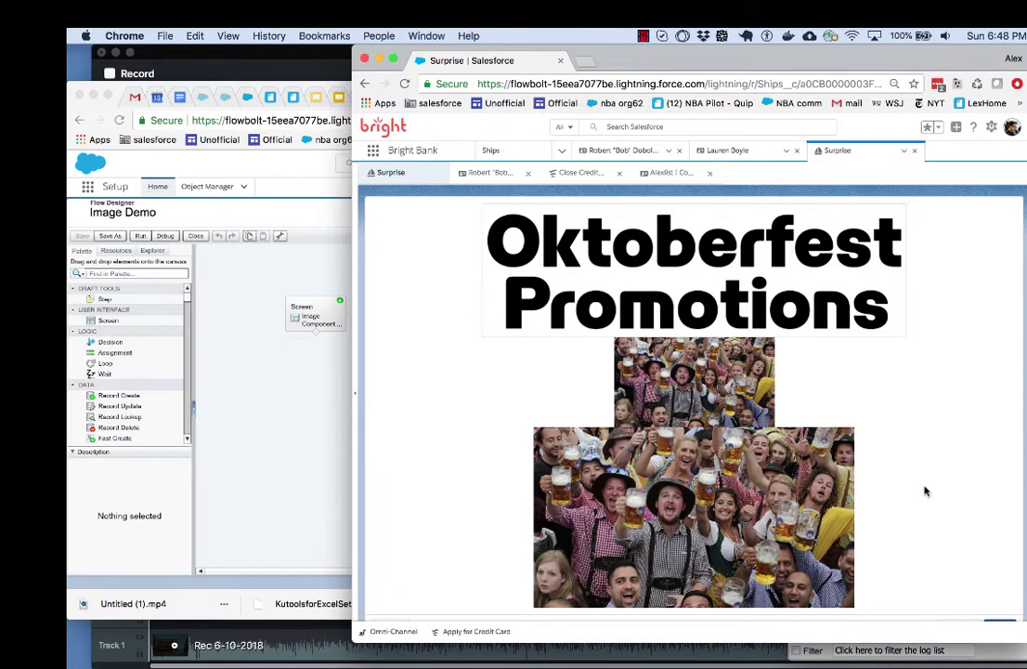
scroll(933, 533, down, 1)
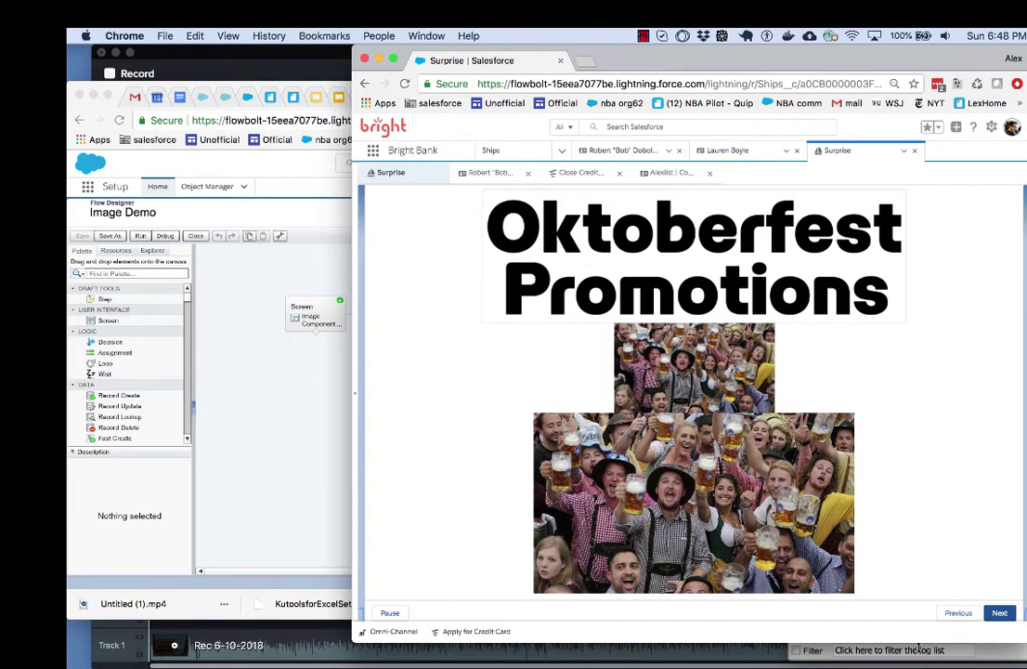
Extend the running flow's window downward and advance from the same-line images to the bordered header and proportional images
drag(919, 646, 926, 667)
click(961, 632)
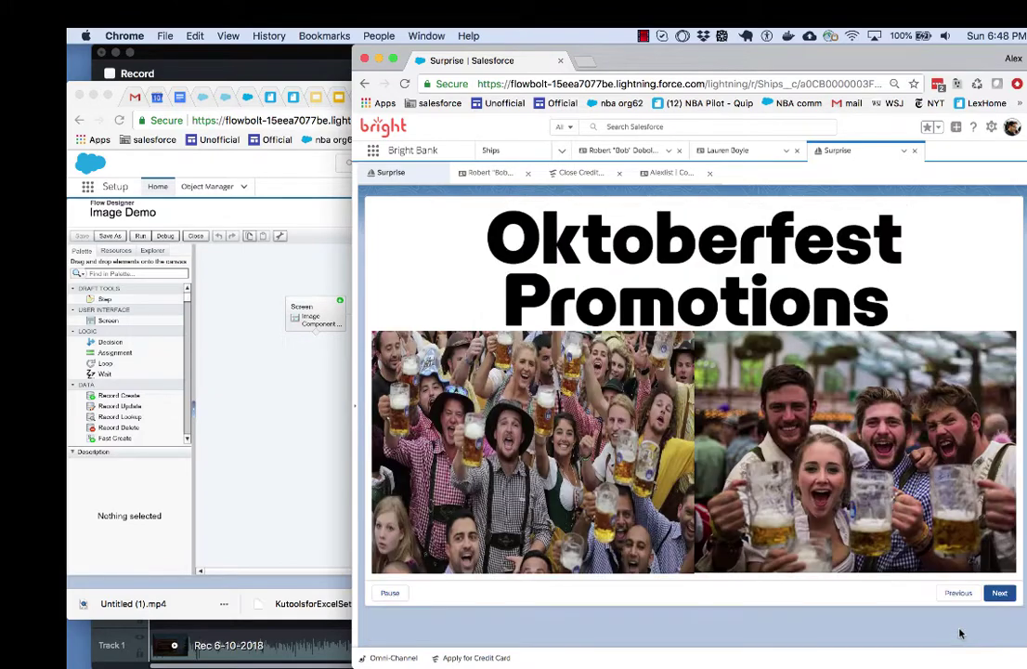
click(1002, 595)
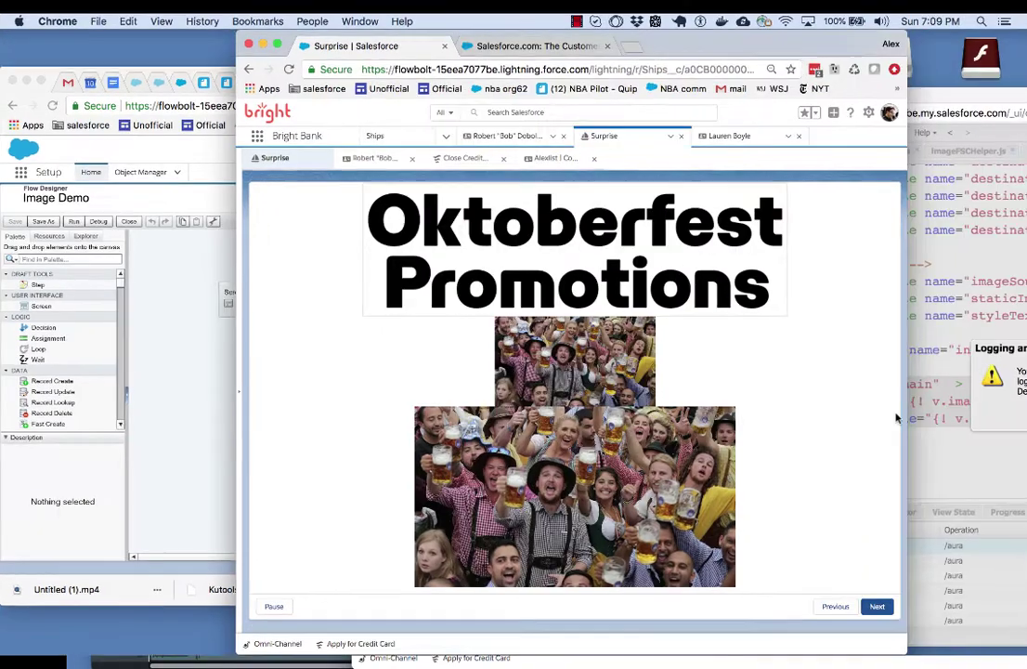
key(super+equal)
key(super+equal)
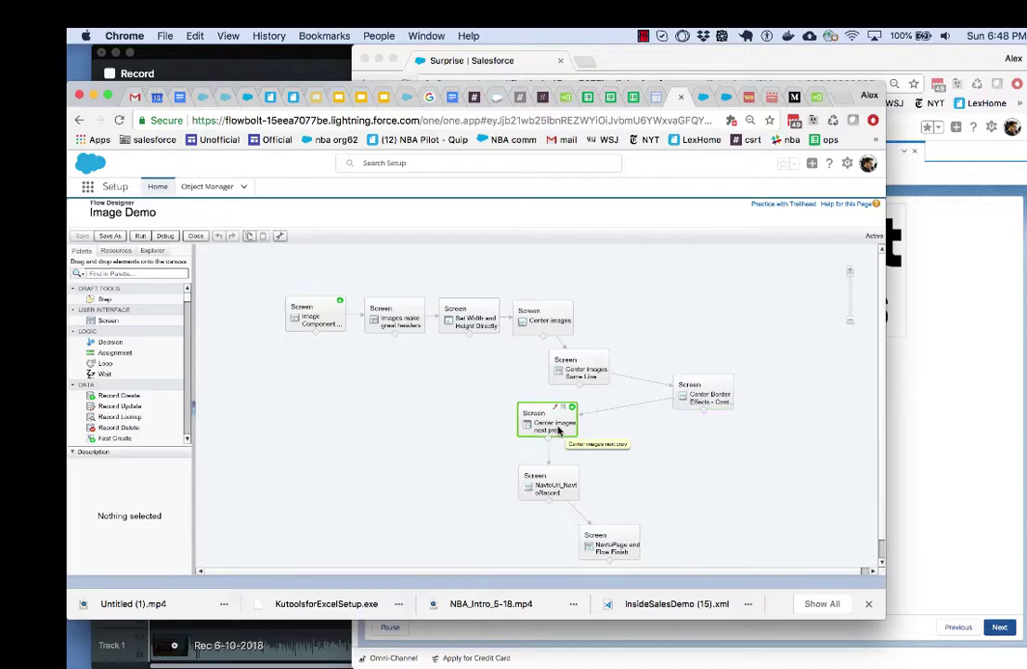
Reopen the "Center Border Effects - Control Proportion" screen and display the settings of its oktoberfestpromos_0_0_1 image
double_click(558, 431)
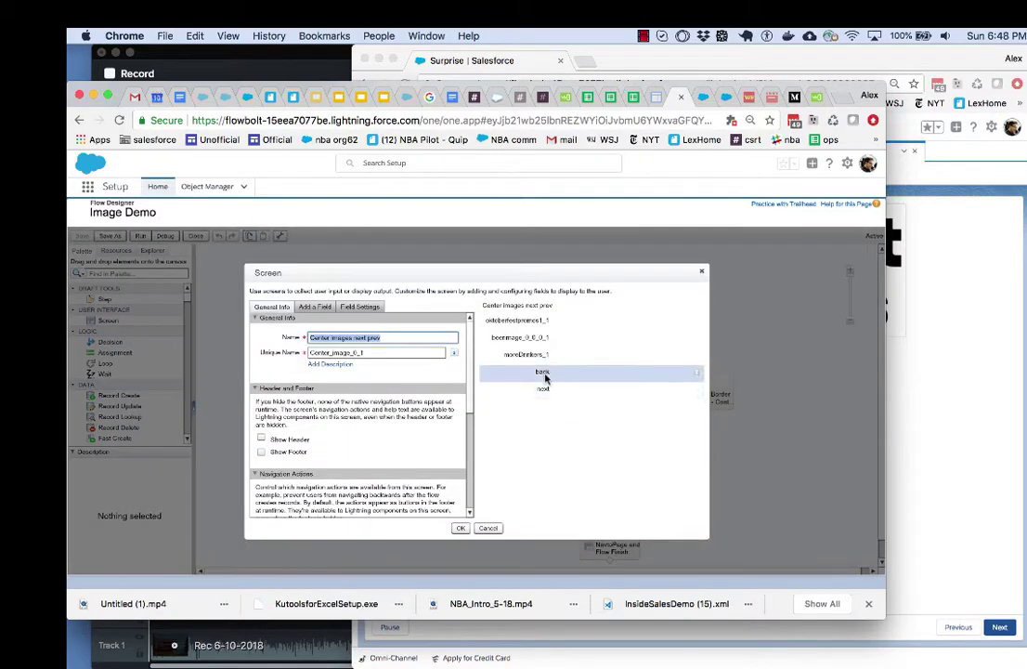
click(701, 272)
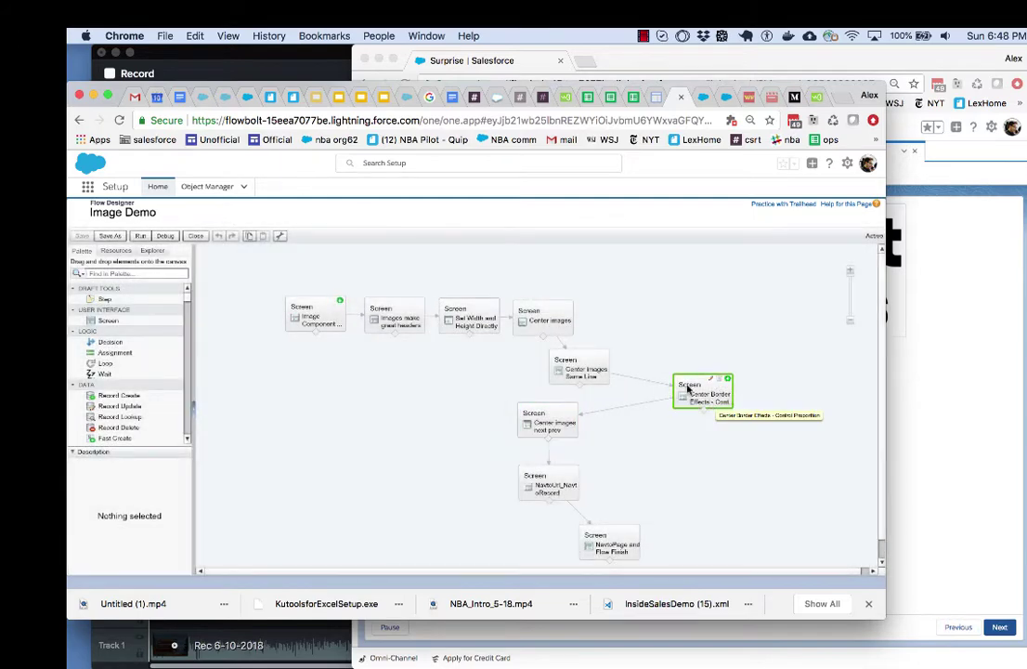
double_click(698, 395)
click(544, 322)
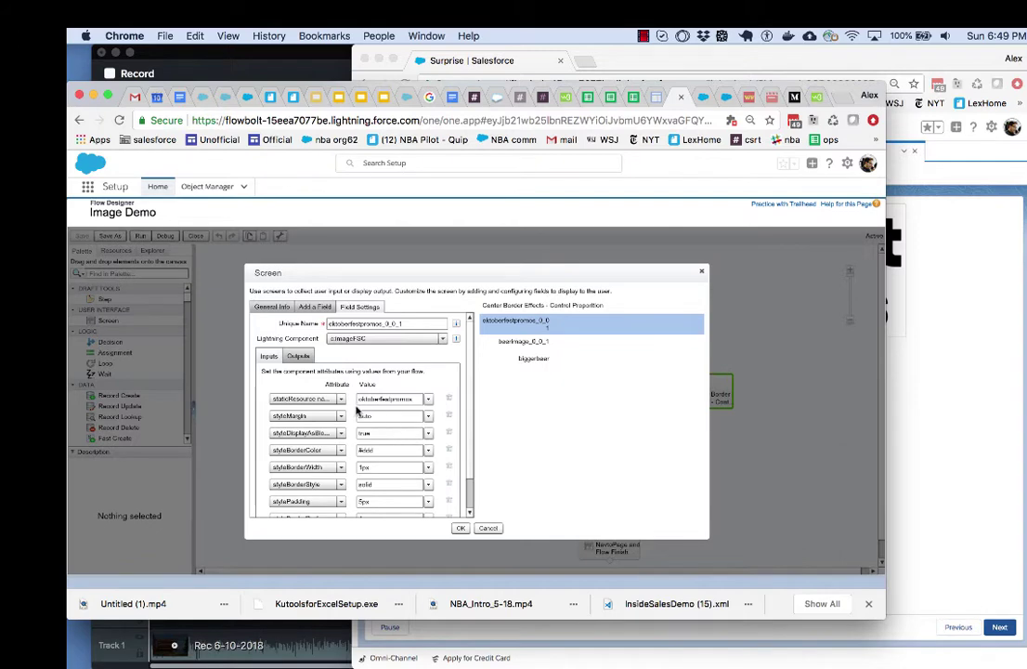
Examine the header image's block display, border color, width, style and radius inputs, and compare them with the running flow
drag(359, 399, 362, 432)
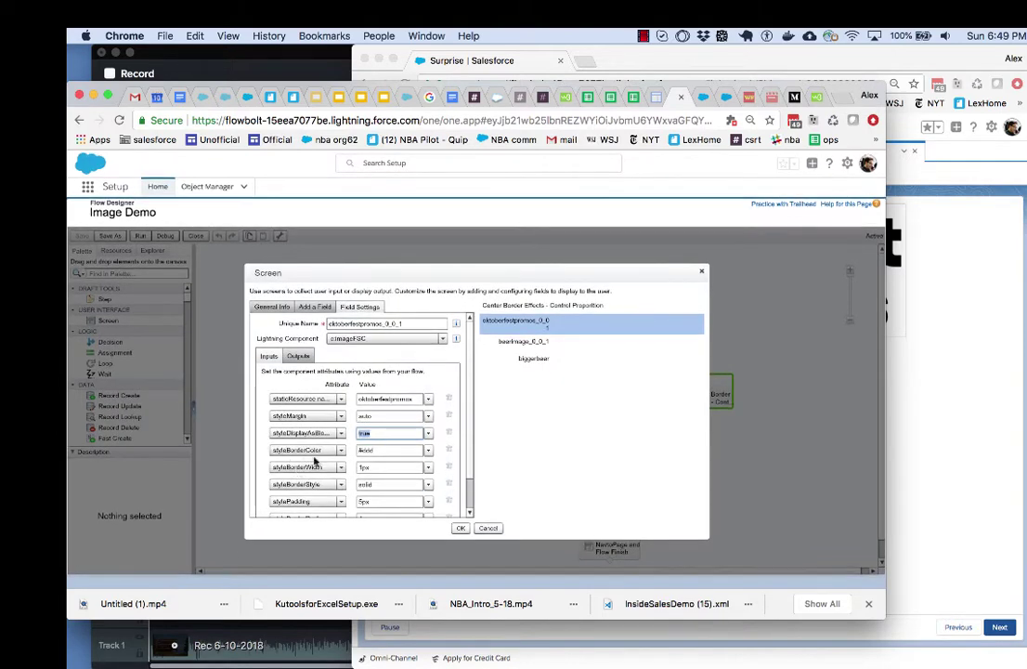
double_click(370, 450)
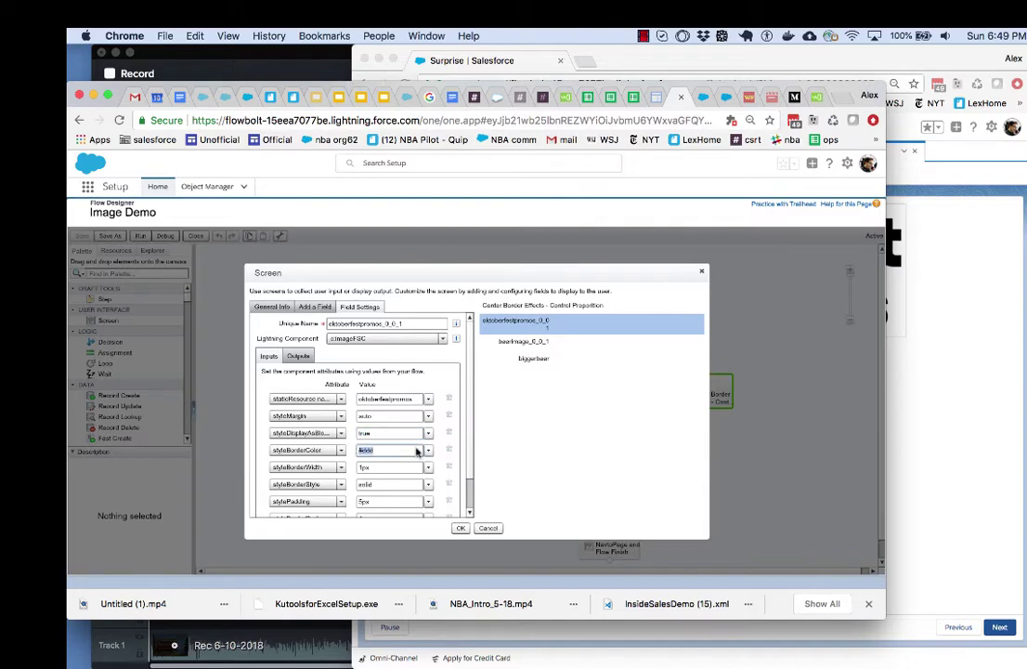
double_click(372, 468)
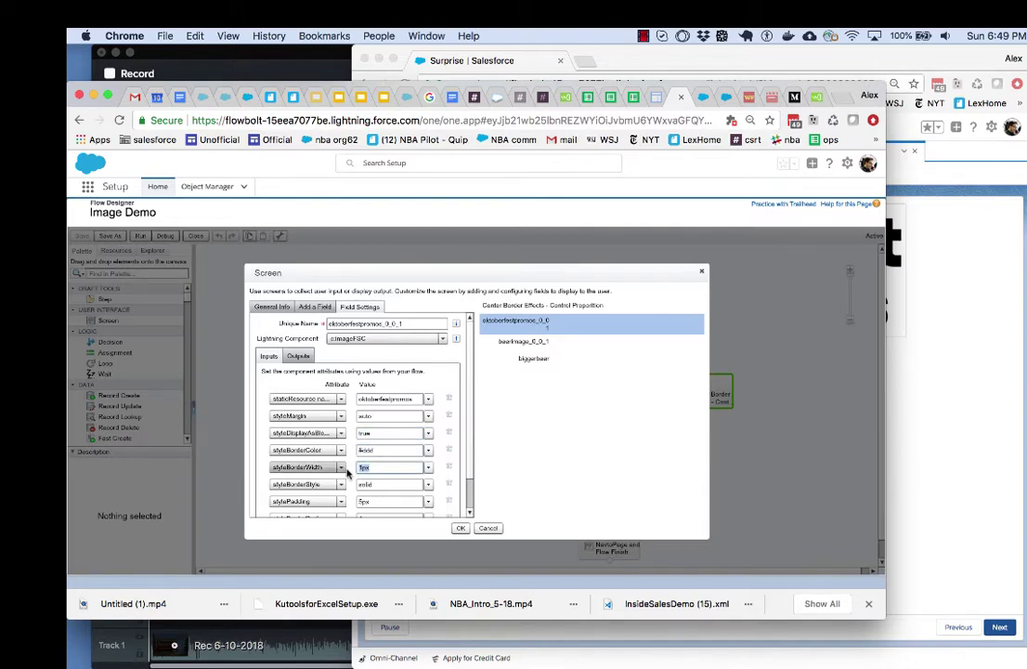
double_click(382, 485)
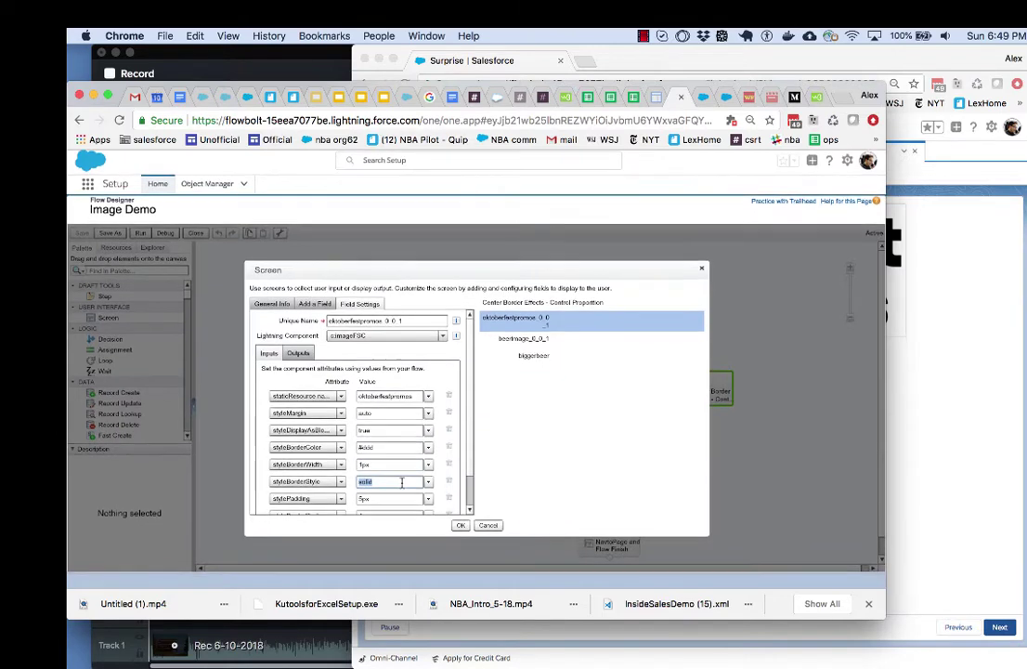
drag(471, 458, 470, 499)
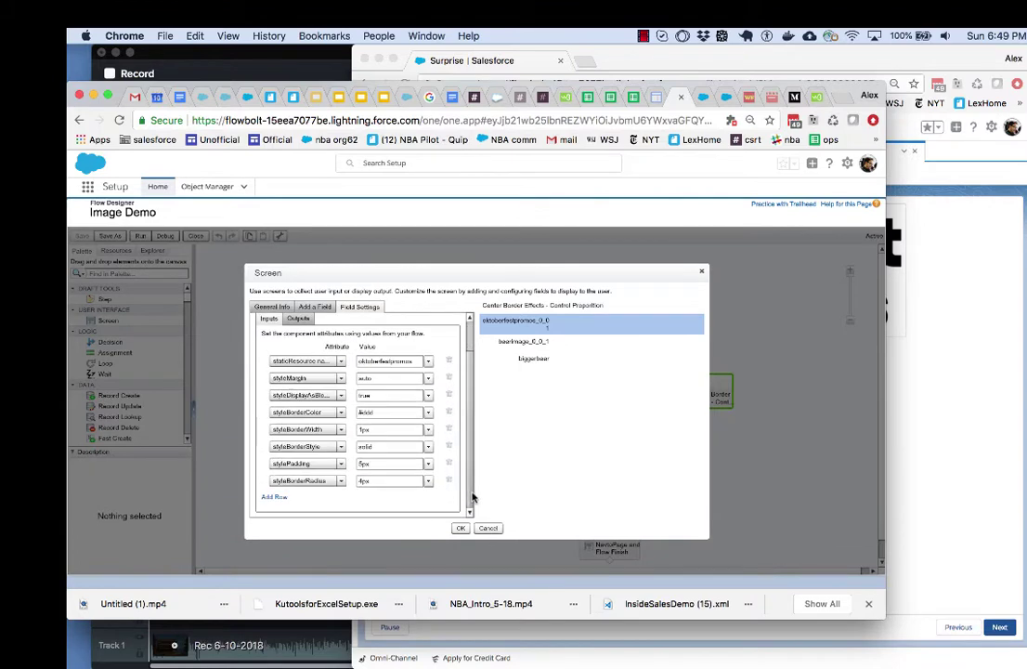
double_click(371, 480)
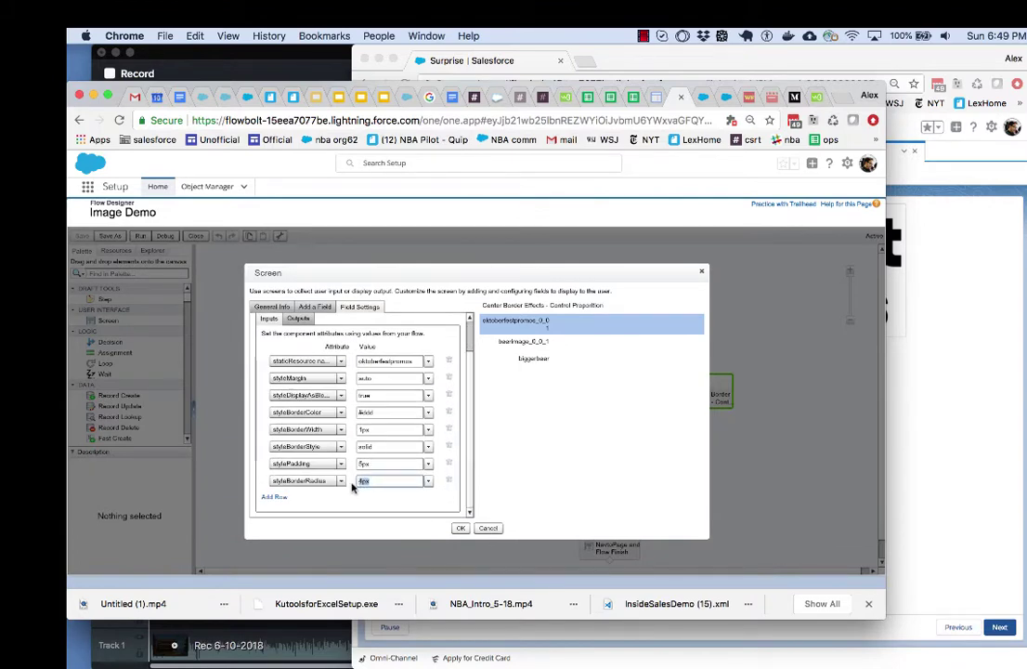
click(929, 381)
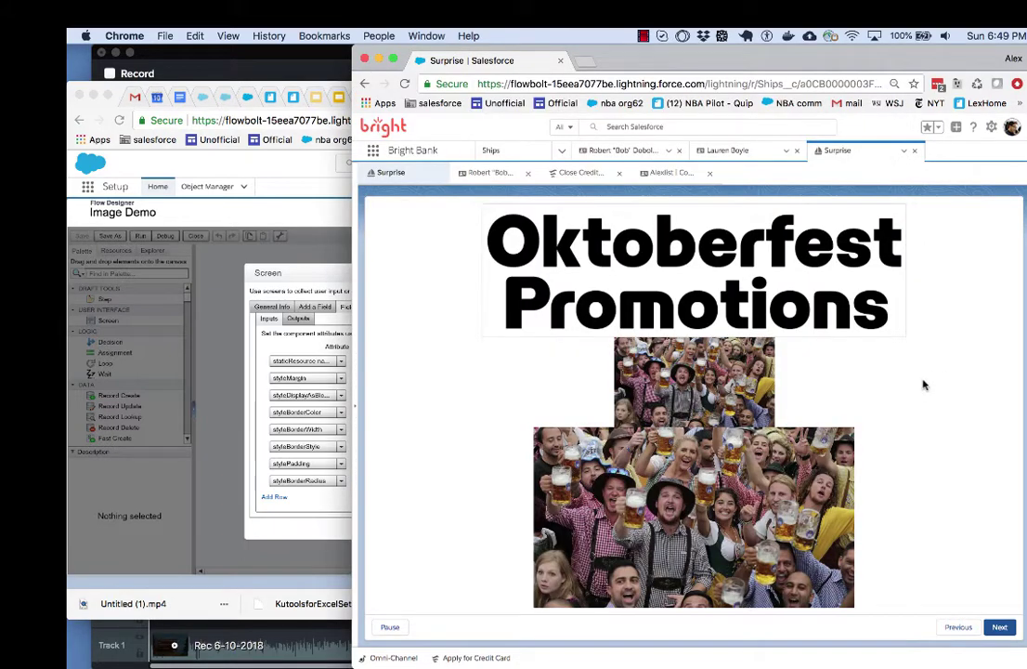
click(286, 443)
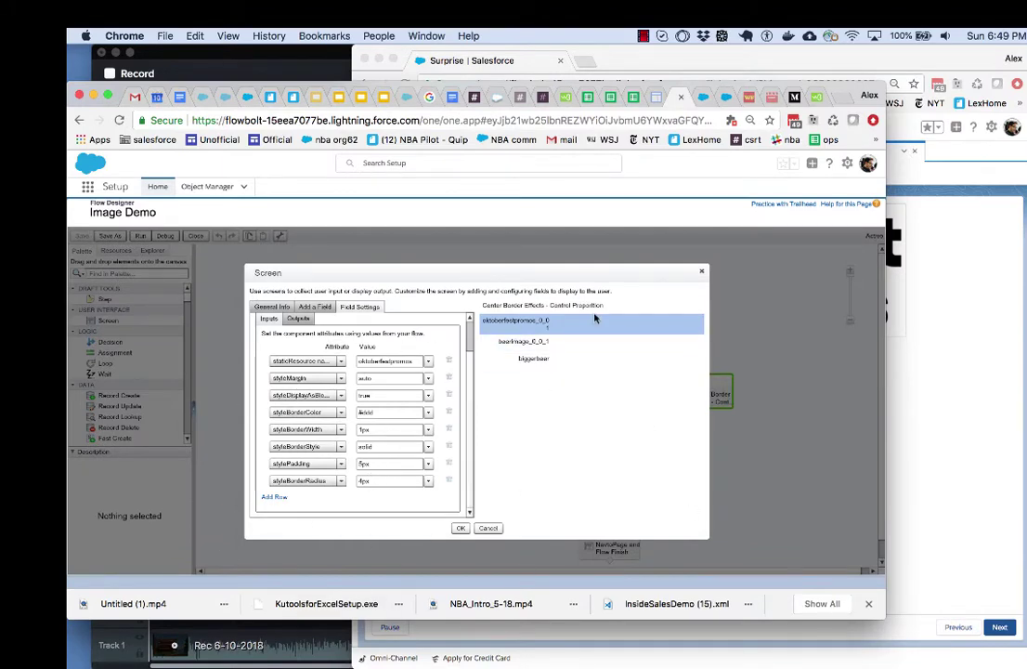
Inspect the running flow in the browser's developer tools, widen the window and select the Oktoberfest Promotions header image
click(940, 402)
right_click(779, 340)
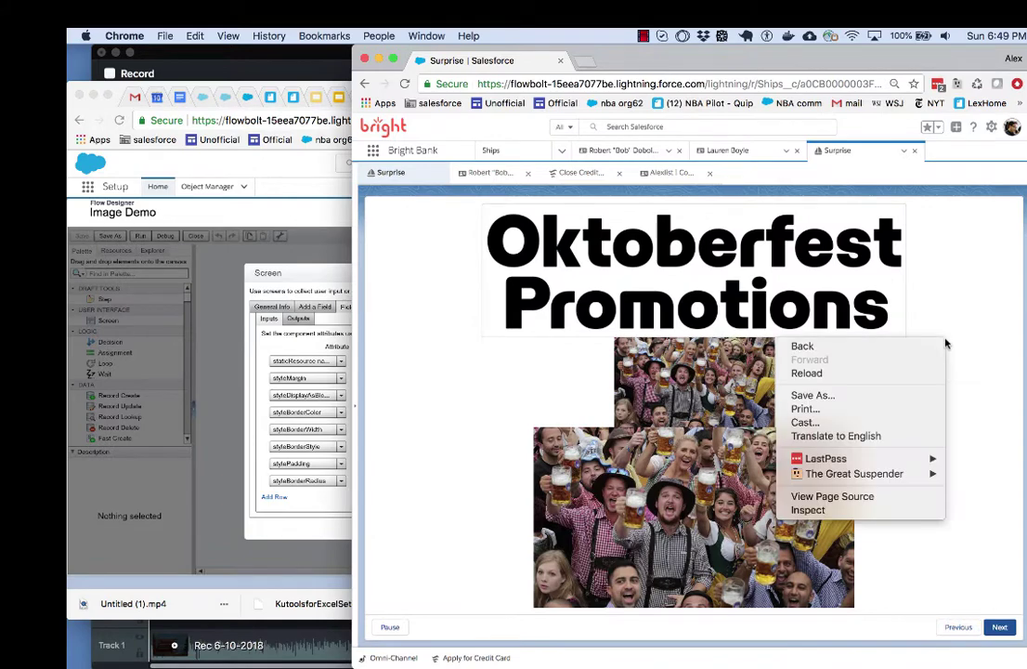
click(848, 511)
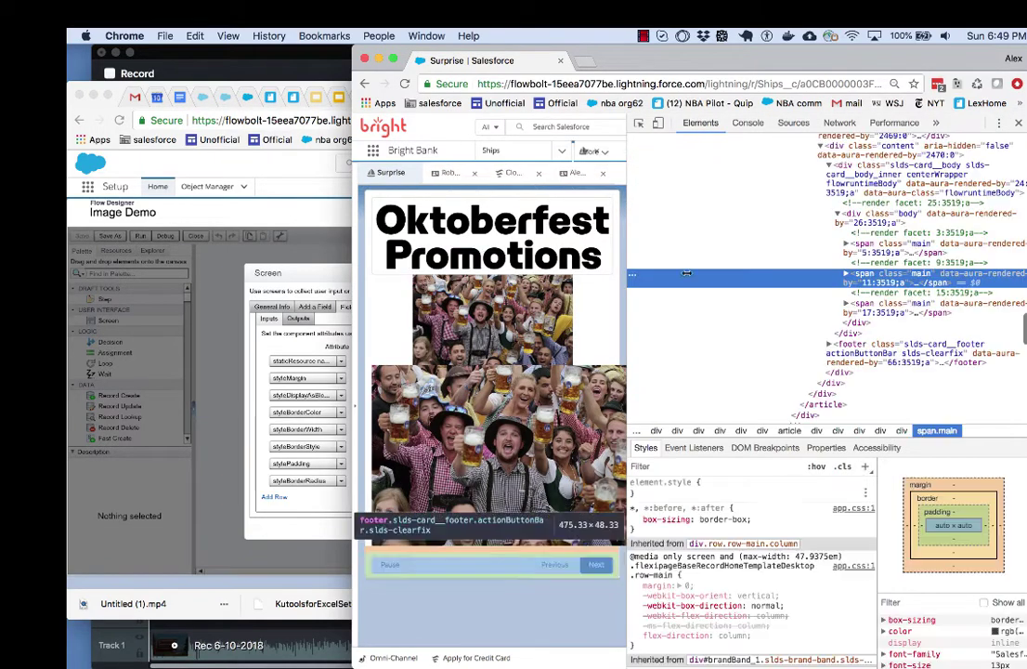
drag(354, 246, 113, 246)
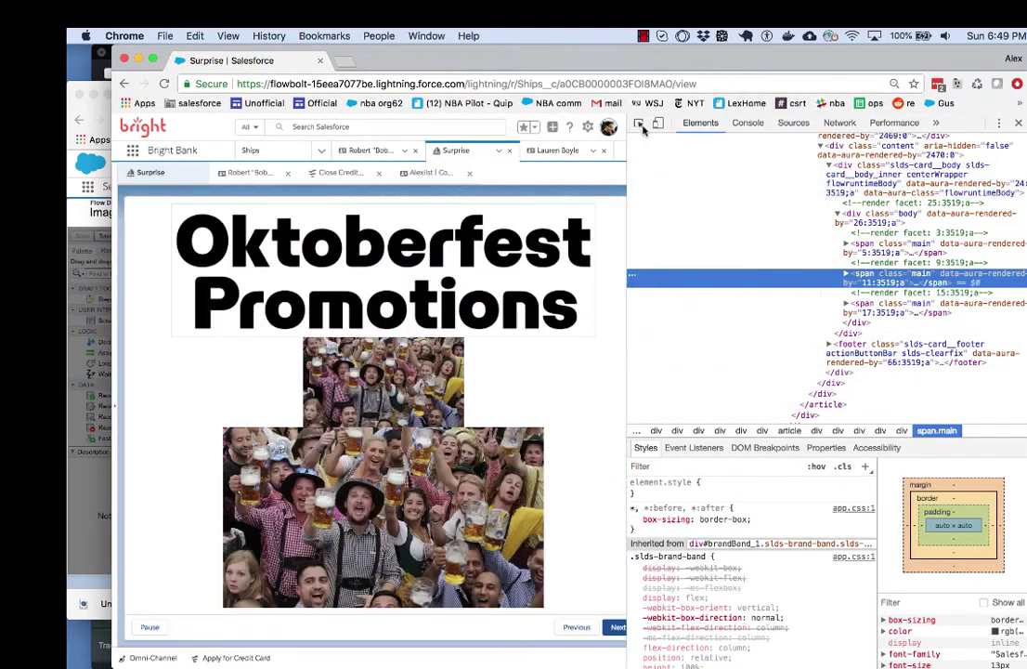
click(640, 124)
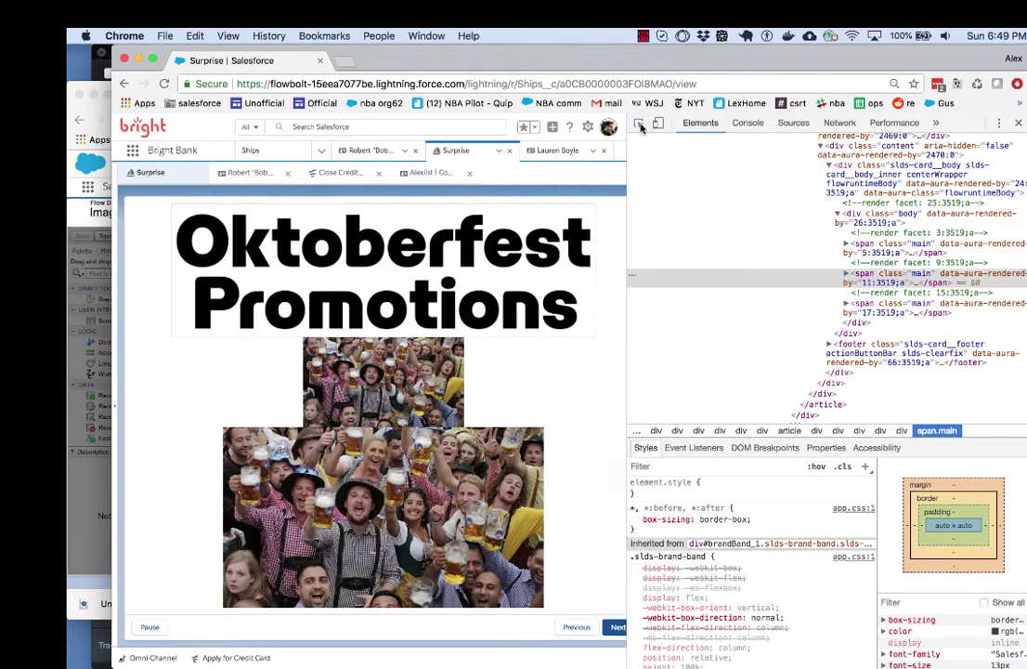
click(596, 244)
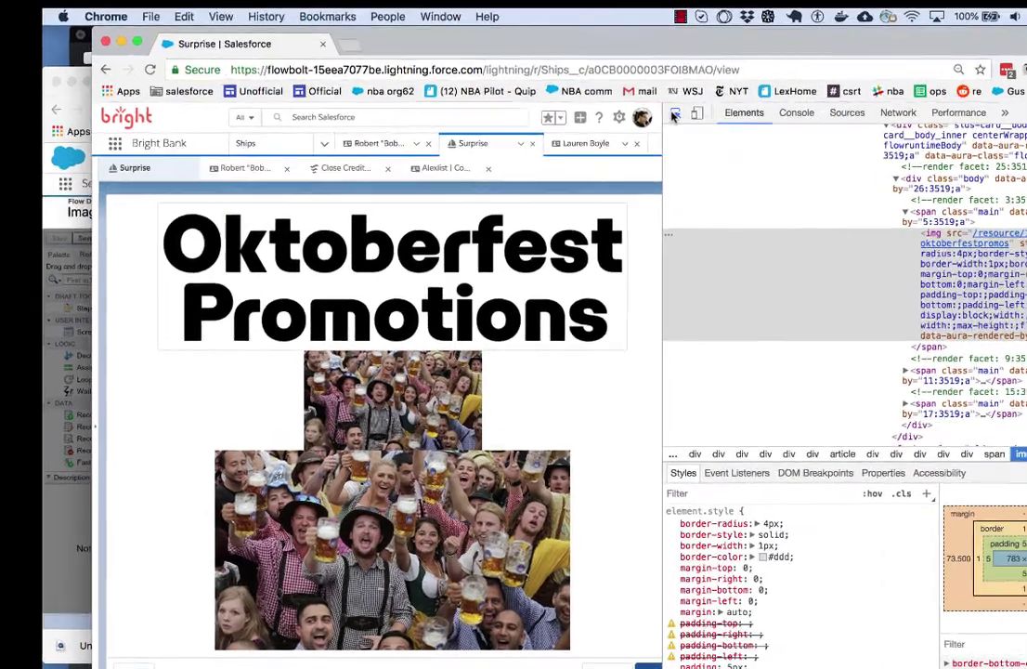
click(673, 115)
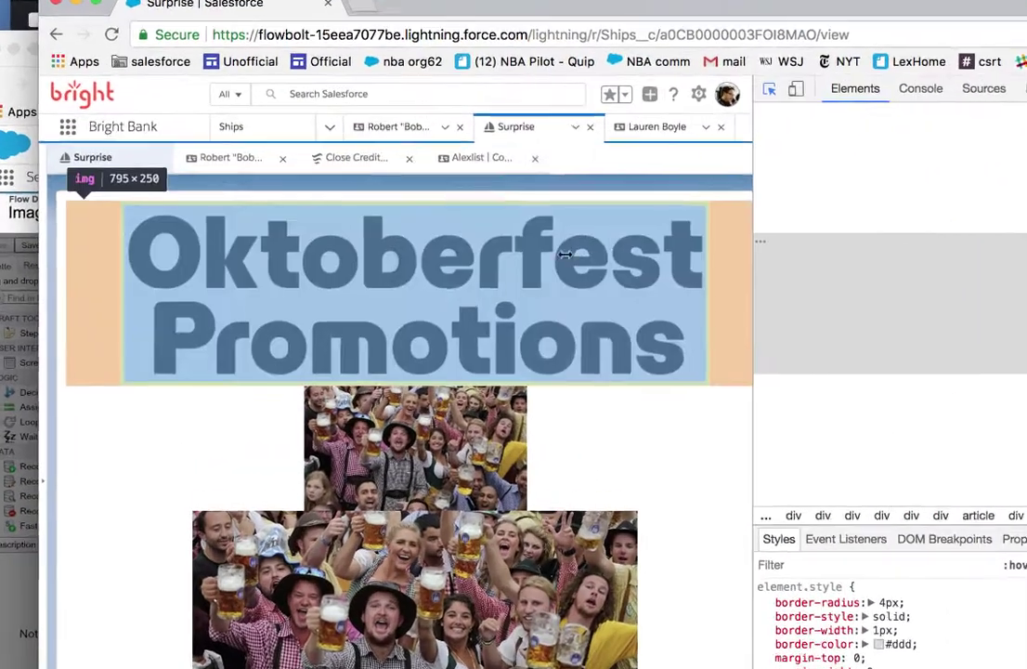
click(491, 255)
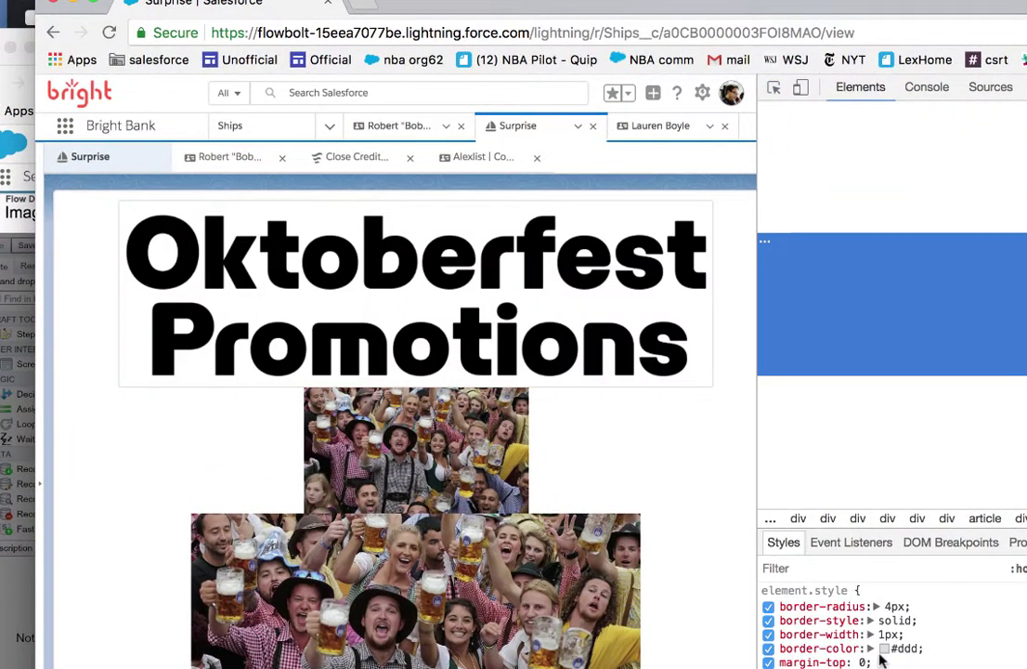
Set the header image's border-width to 5px in its inline styles
click(883, 635)
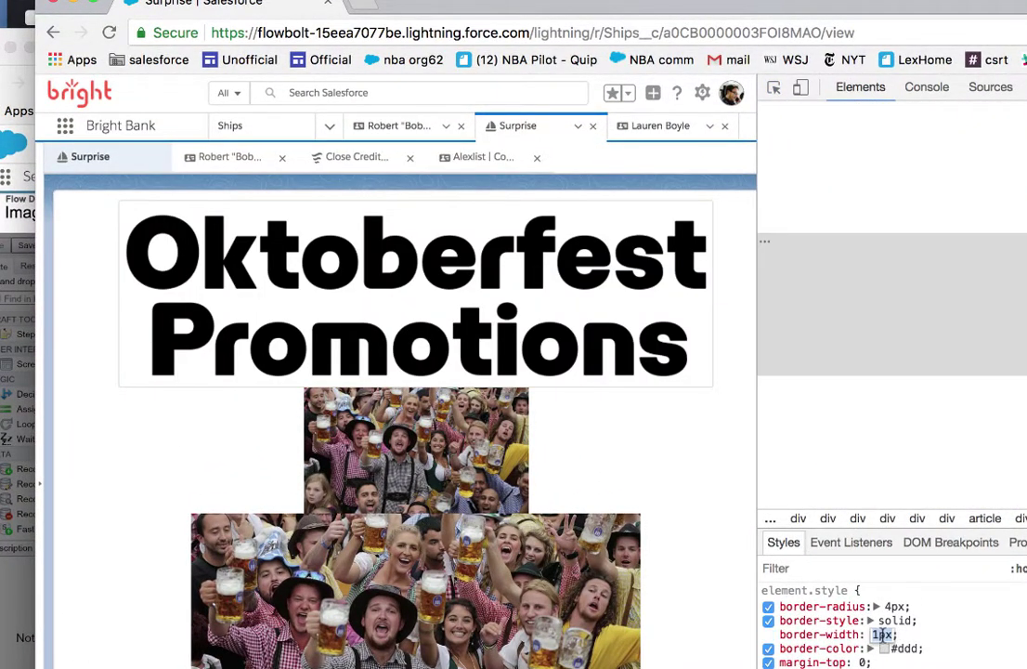
click(877, 634)
key(Up)
key(Up)
key(Up)
key(Up)
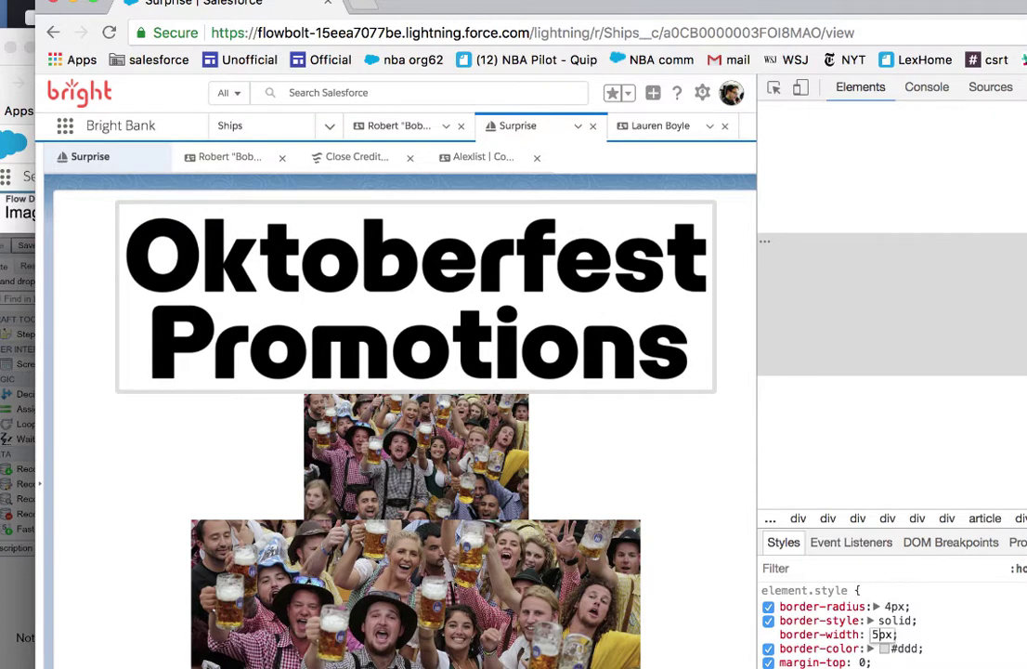
click(917, 594)
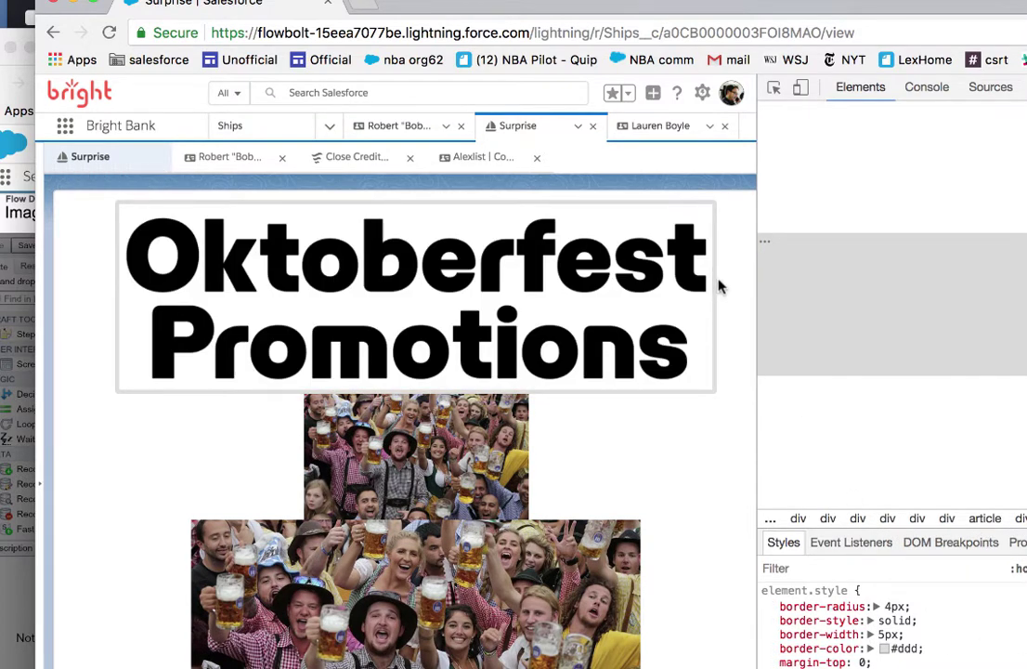
Change the header image's border-color to burlywood
click(901, 650)
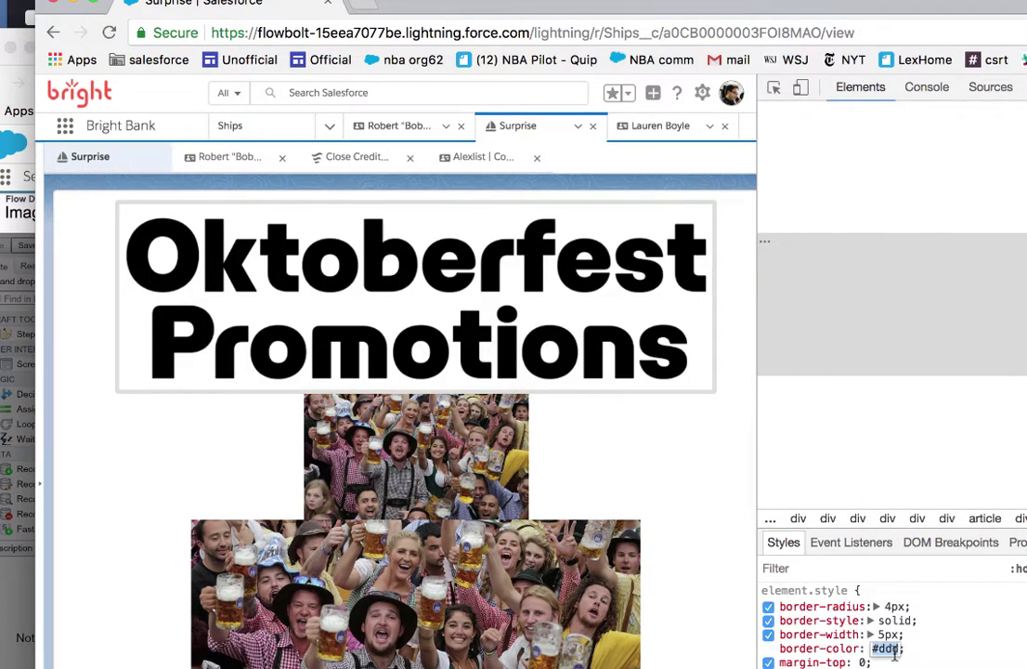
key(BackSpace)
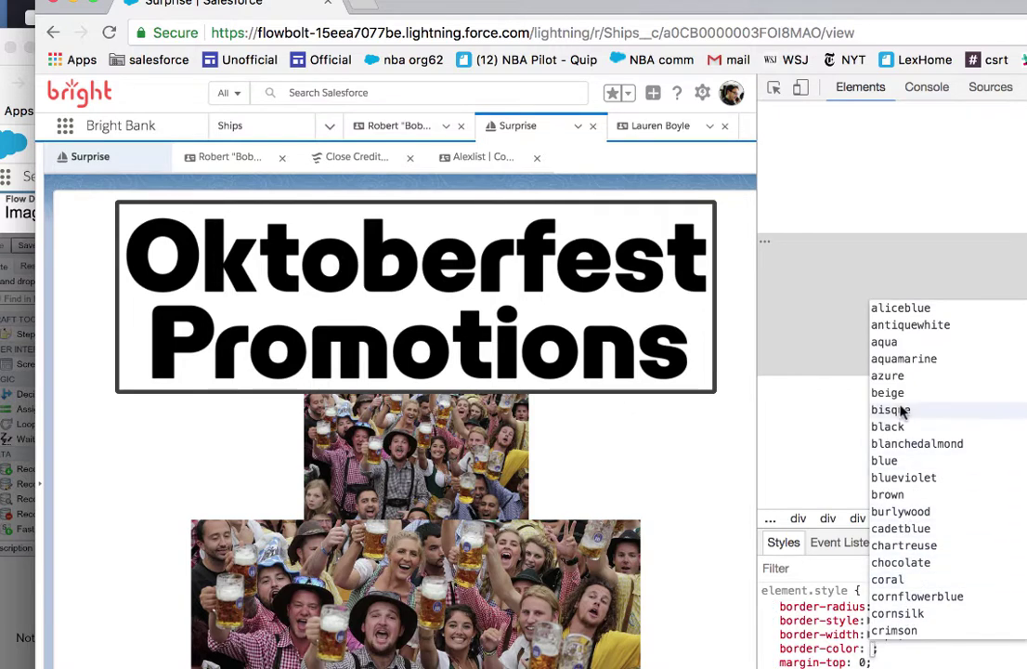
click(918, 512)
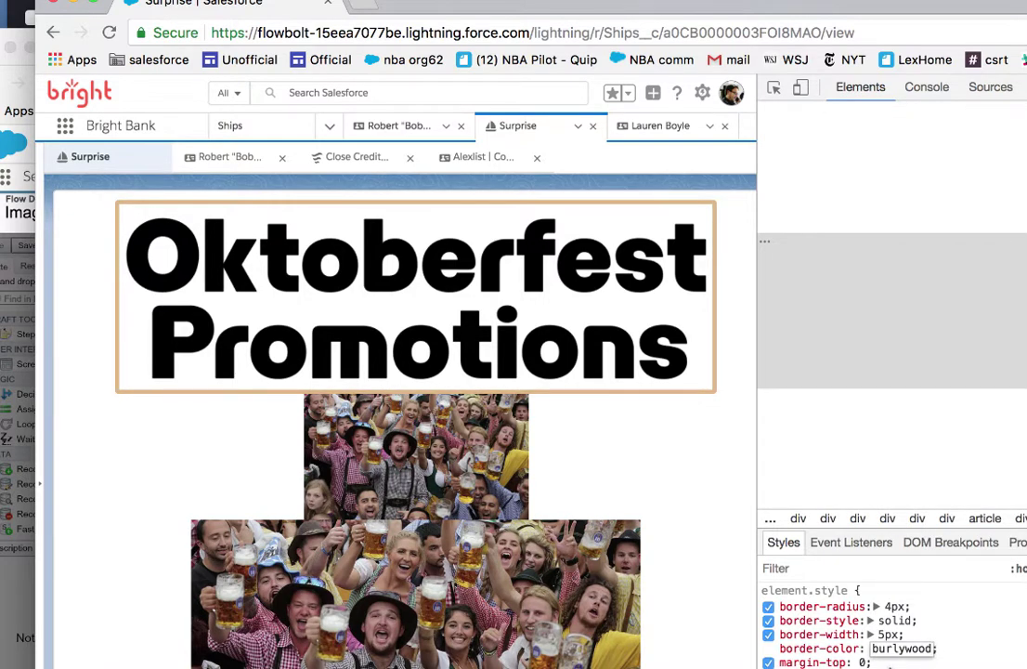
key(Return)
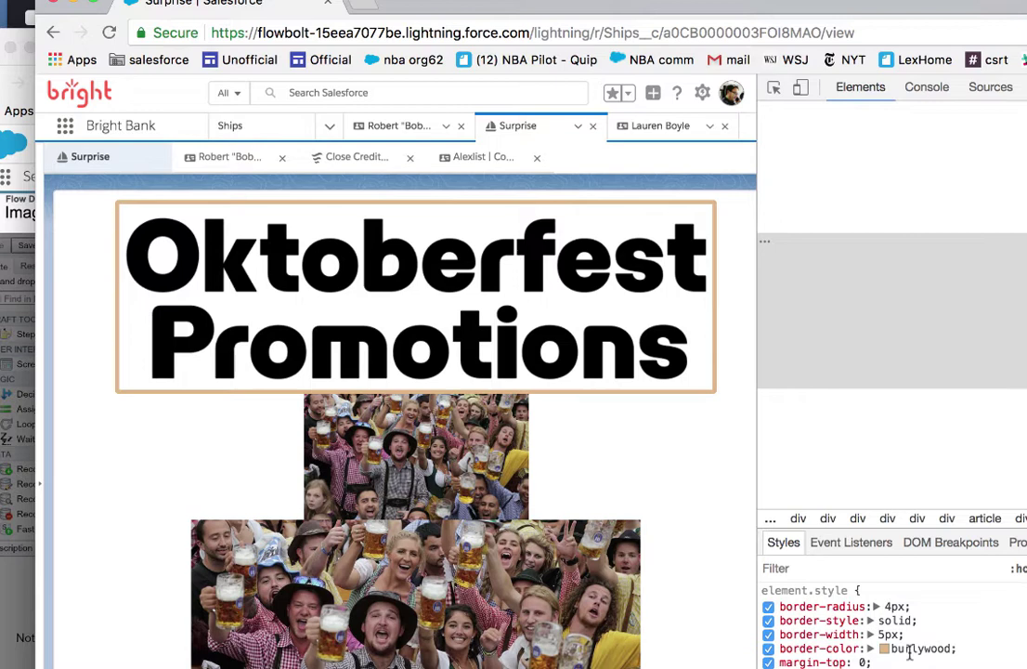
Set the header image's border-radius to 50px
click(883, 604)
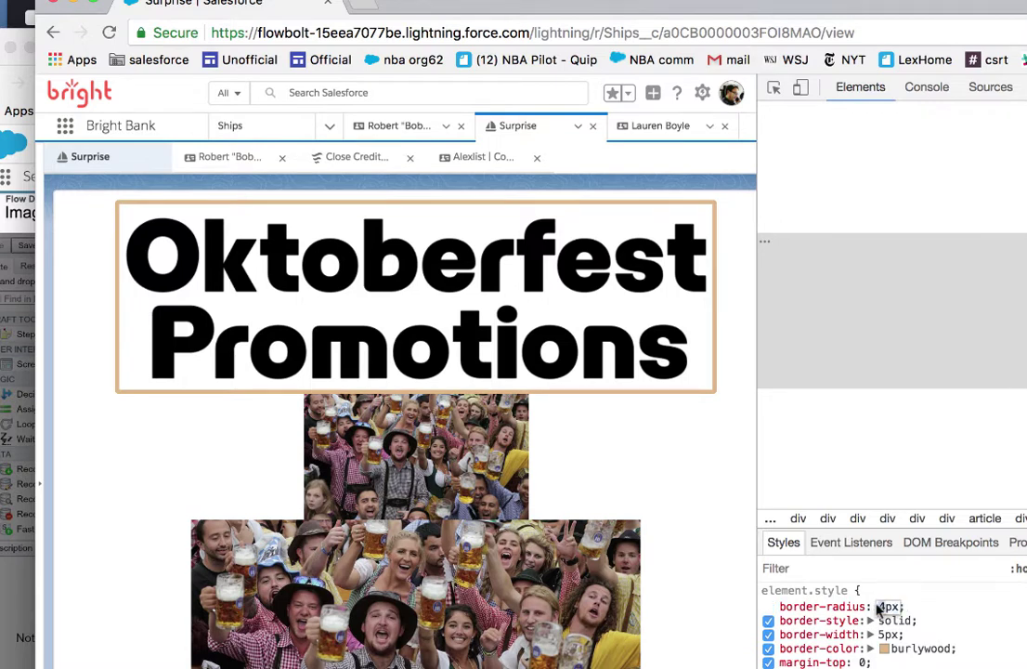
text(50px)
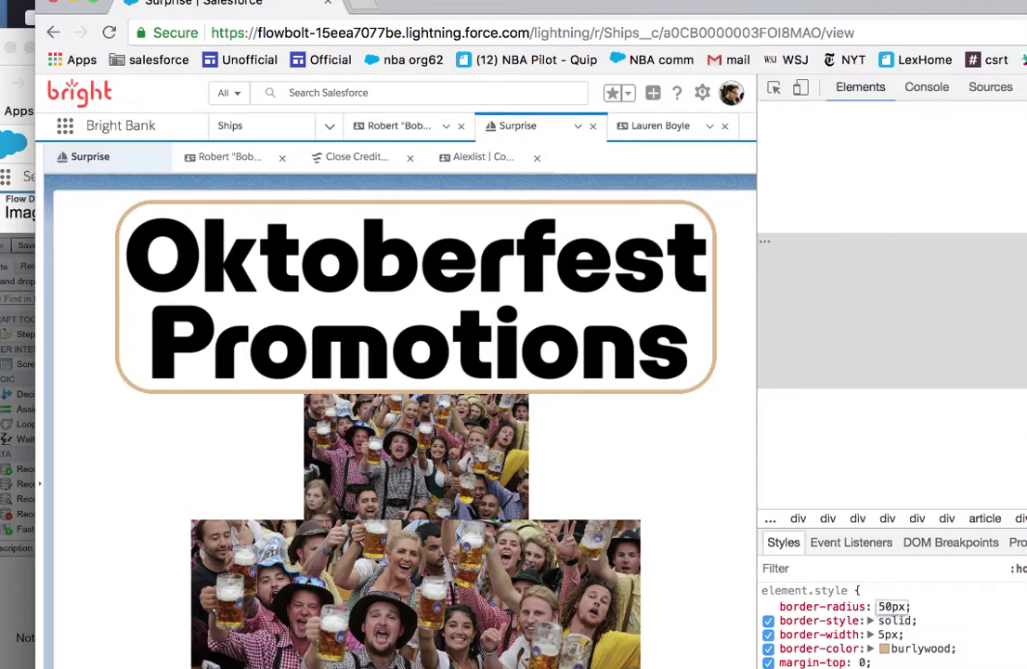
key(Return)
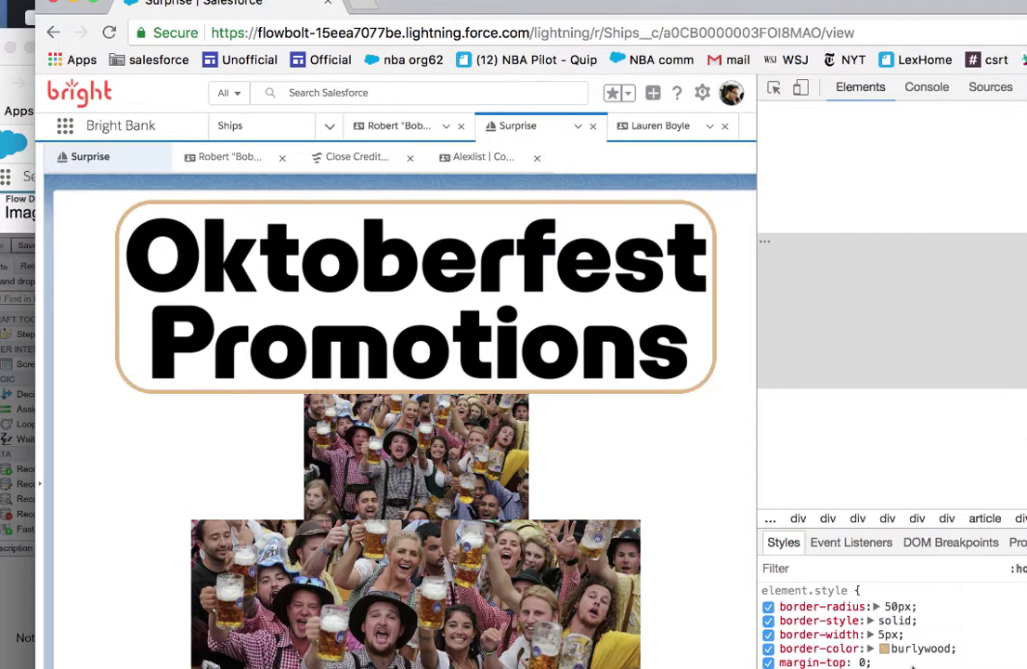
Enable the header image's individual margin-top, margin-right, margin-bottom and margin-left styles and disable its margin shorthand
scroll(892, 626, down, 1)
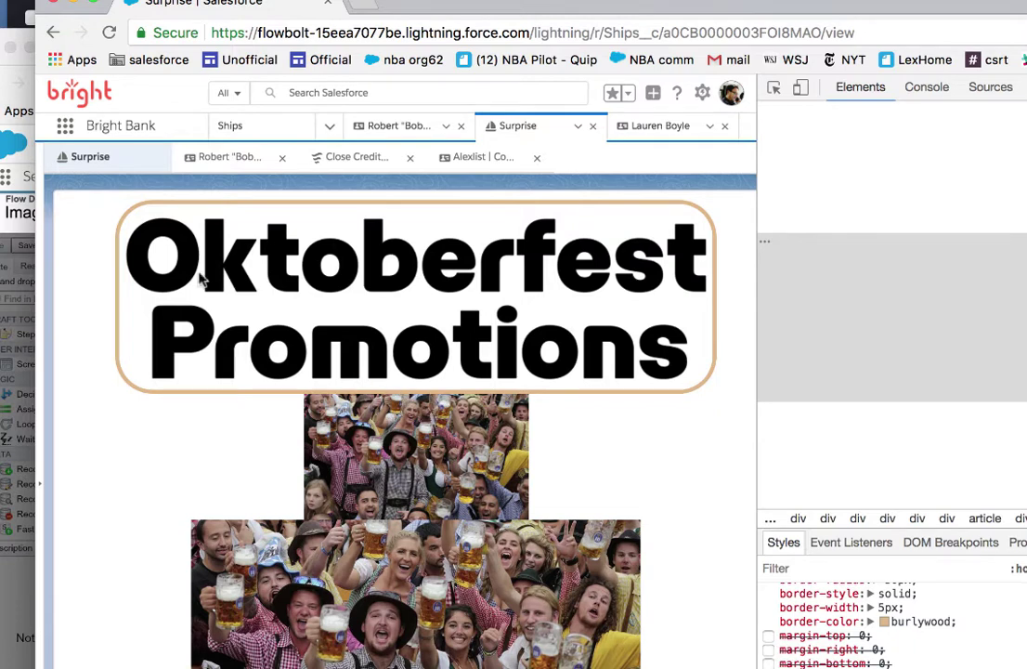
mouse_move(841, 613)
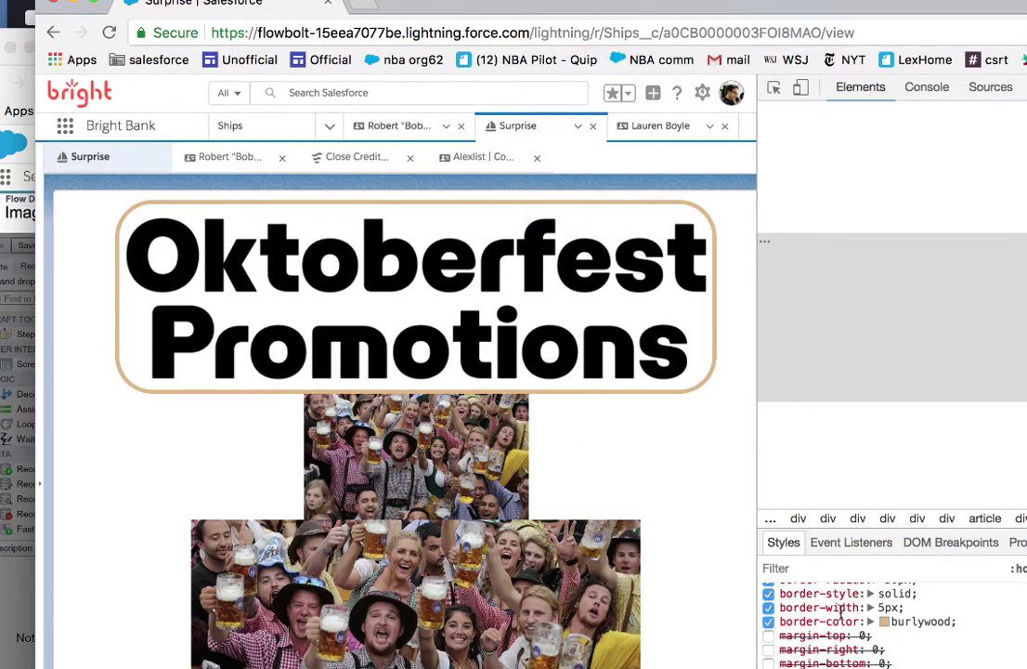
click(768, 637)
click(768, 650)
click(768, 662)
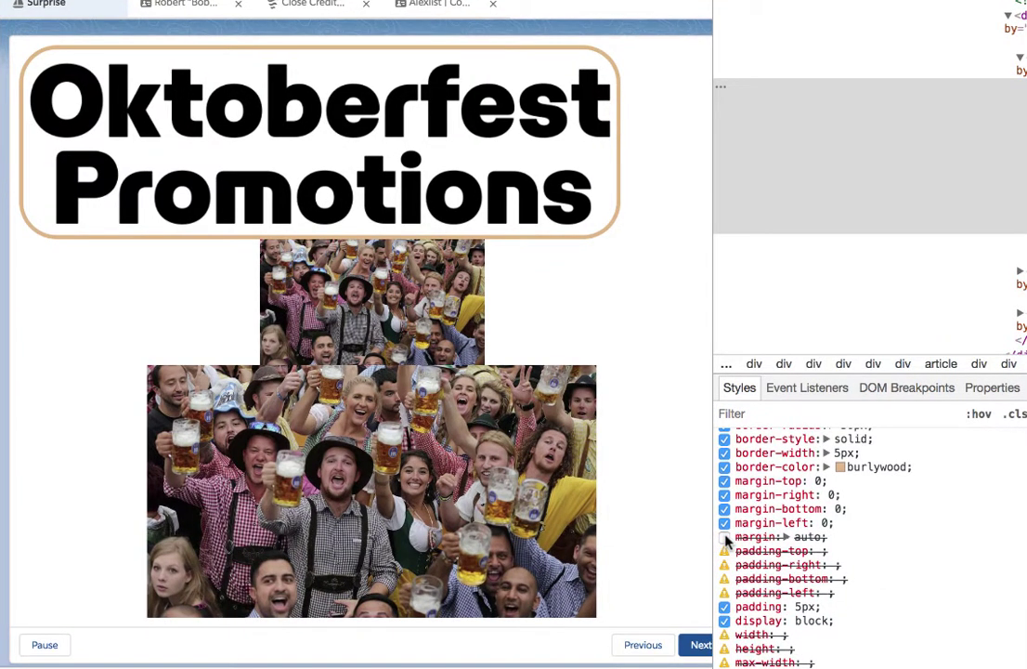
Set the header image's margin-left to auto in its inline styles
click(825, 522)
text(auto)
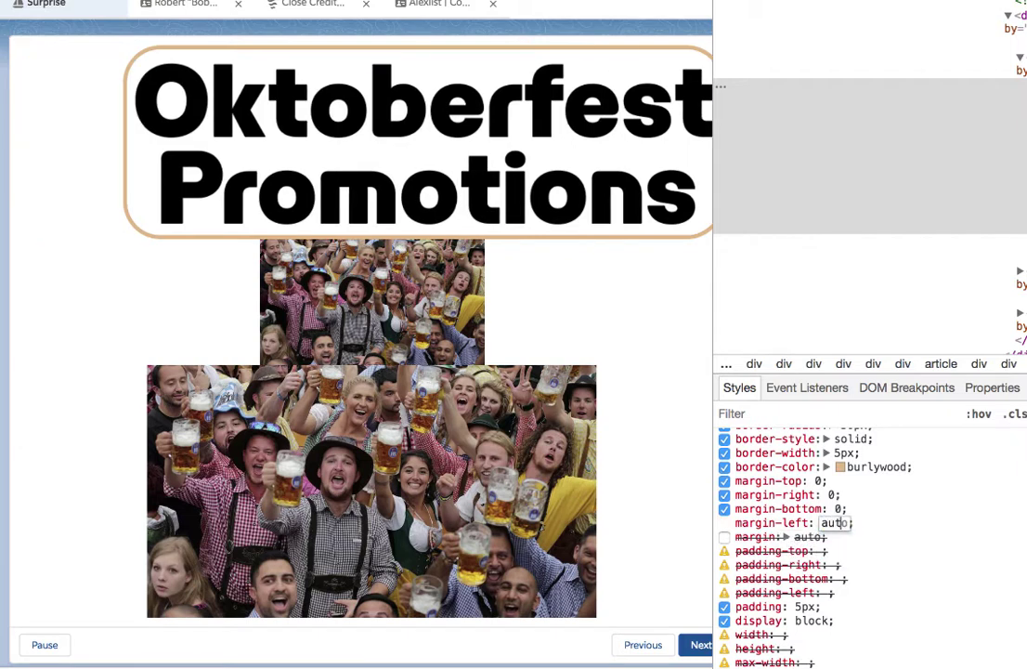
key(Return)
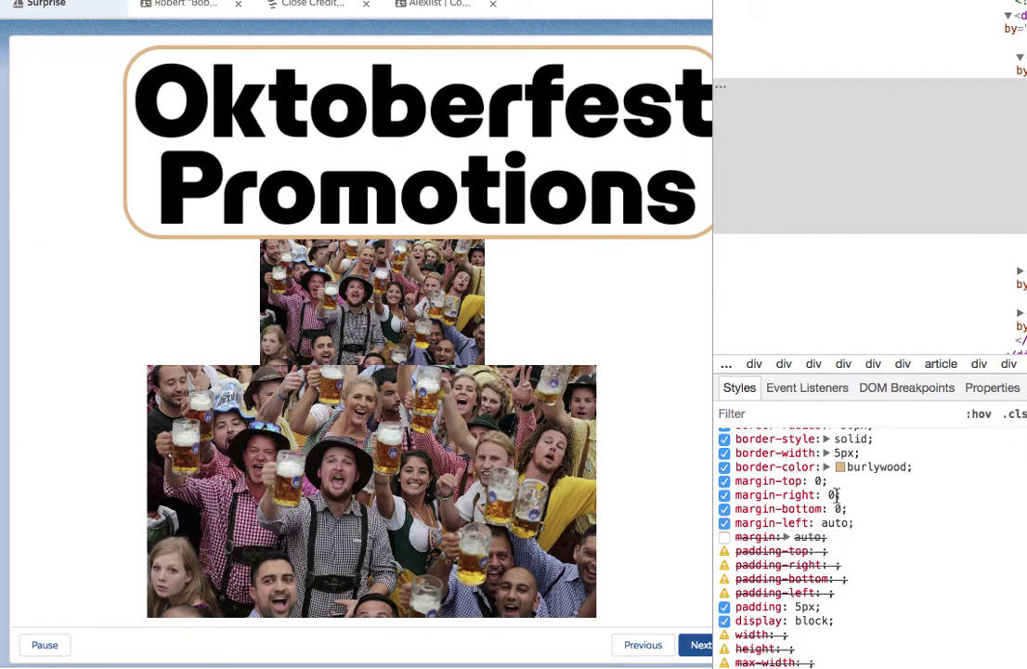
click(837, 495)
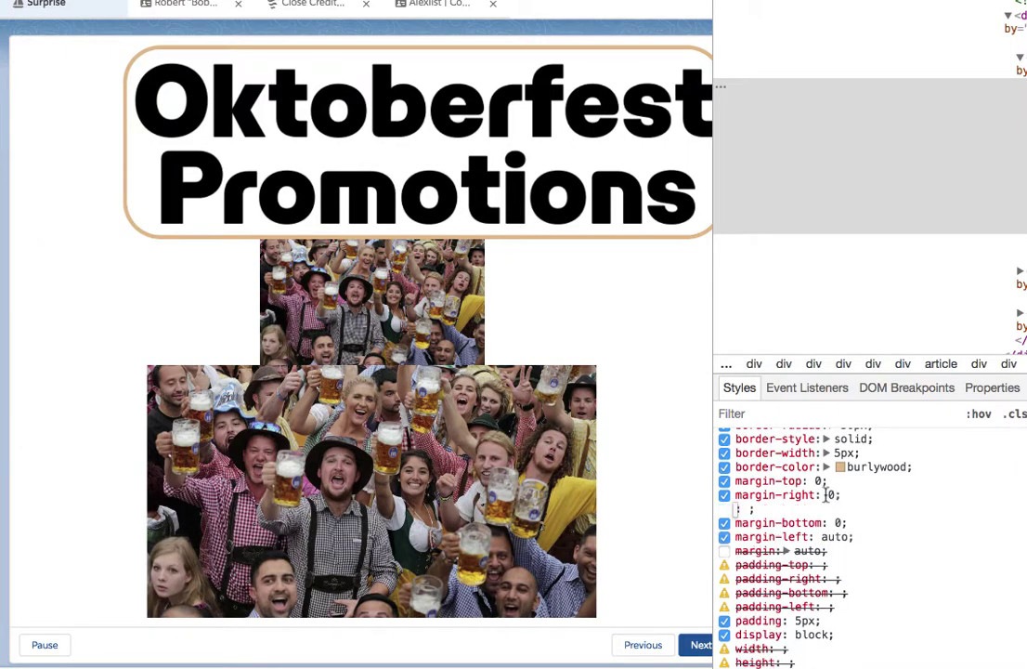
click(833, 495)
text(auto)
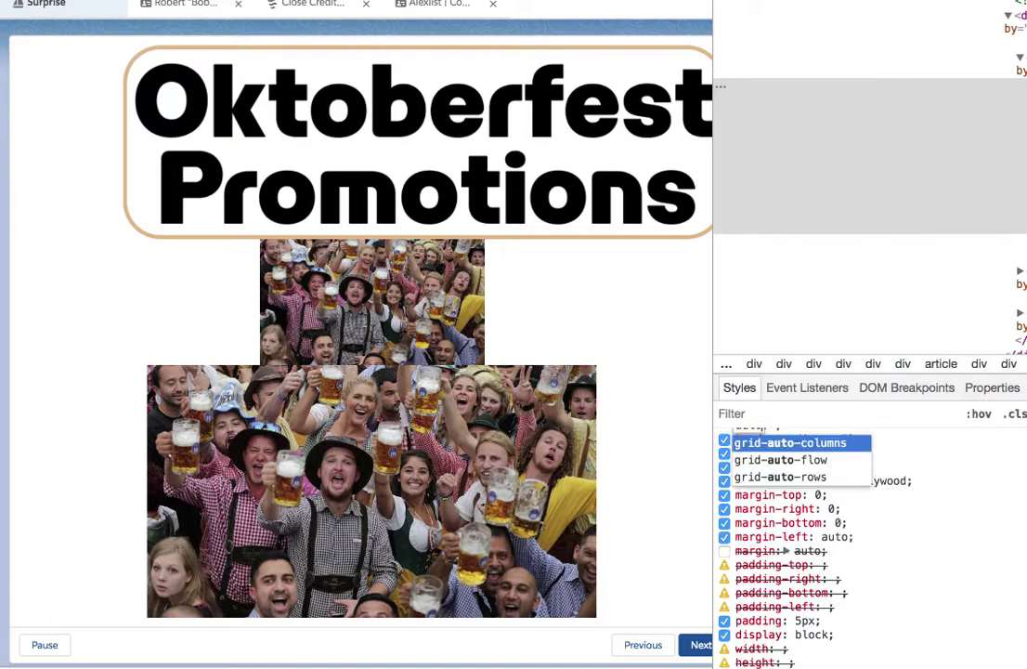
key(Escape)
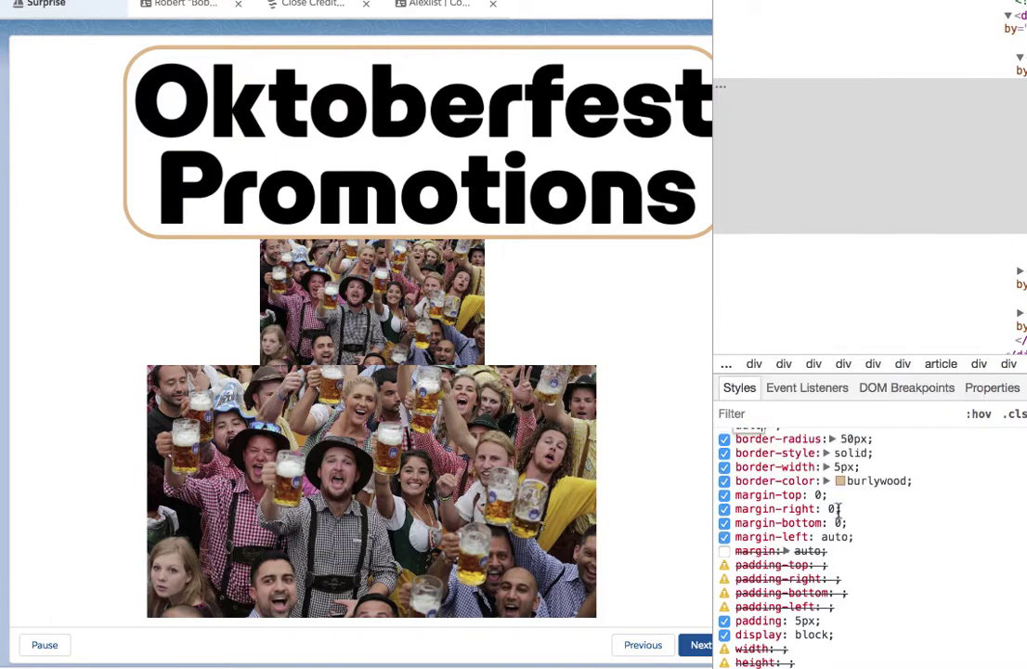
Set the header image's margin-right to auto
scroll(825, 498, down, 1)
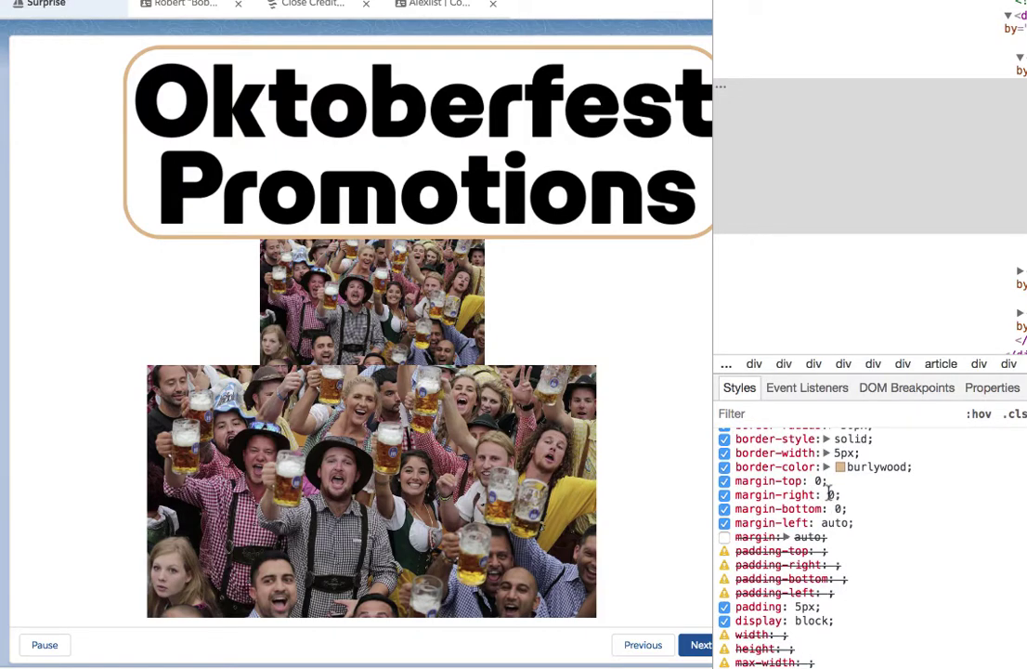
click(832, 496)
text(auto)
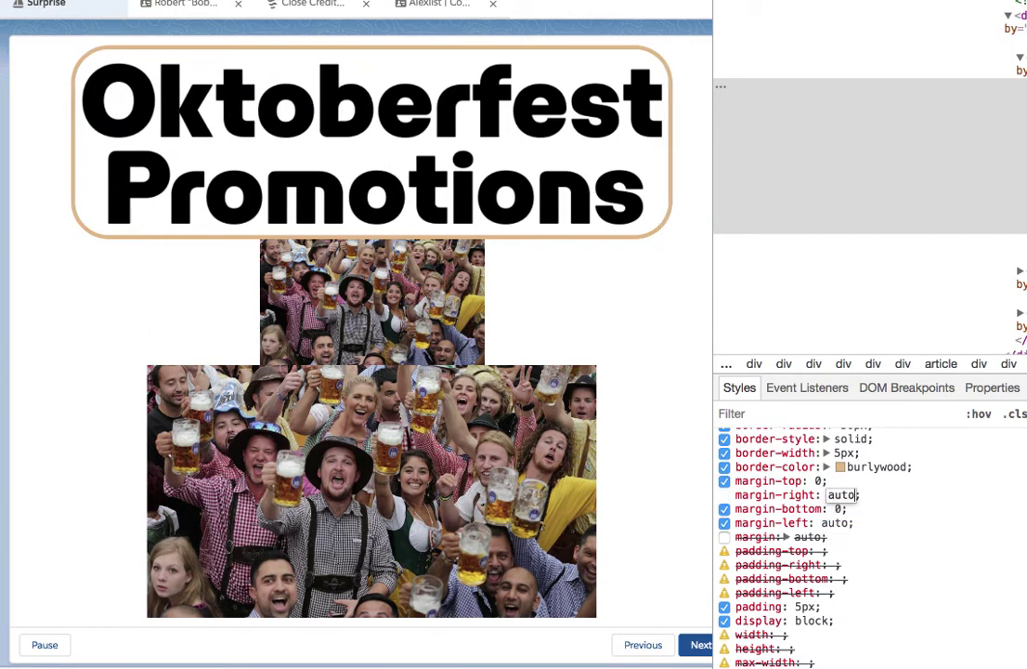
key(Return)
Try a margin-bottom of 5px on the header image, and increase it to 10px
click(838, 509)
text(5px)
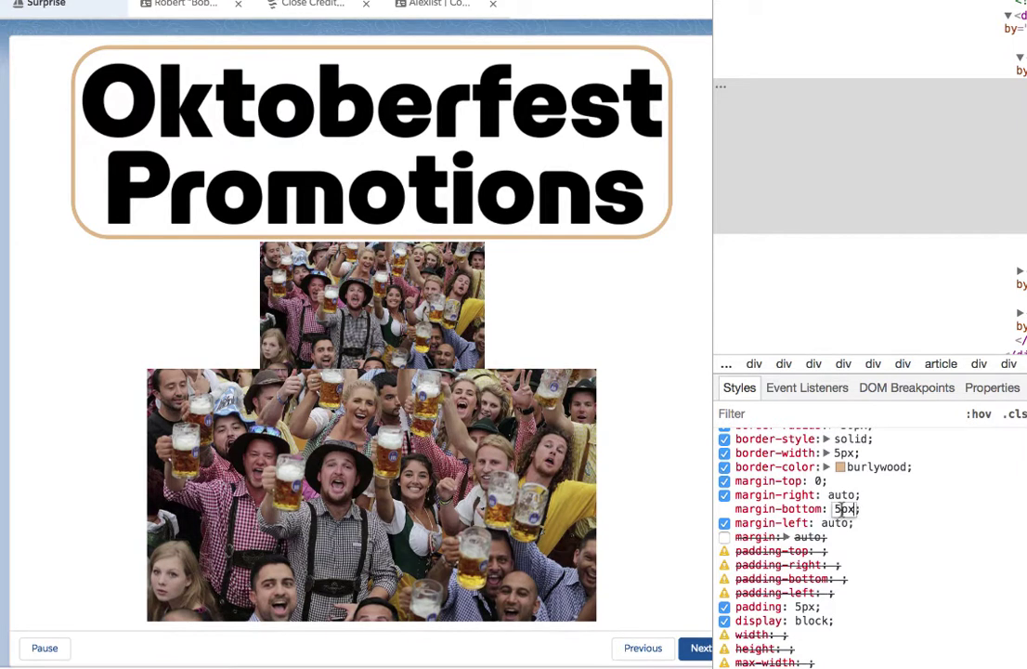
key(Return)
click(840, 509)
text(10px)
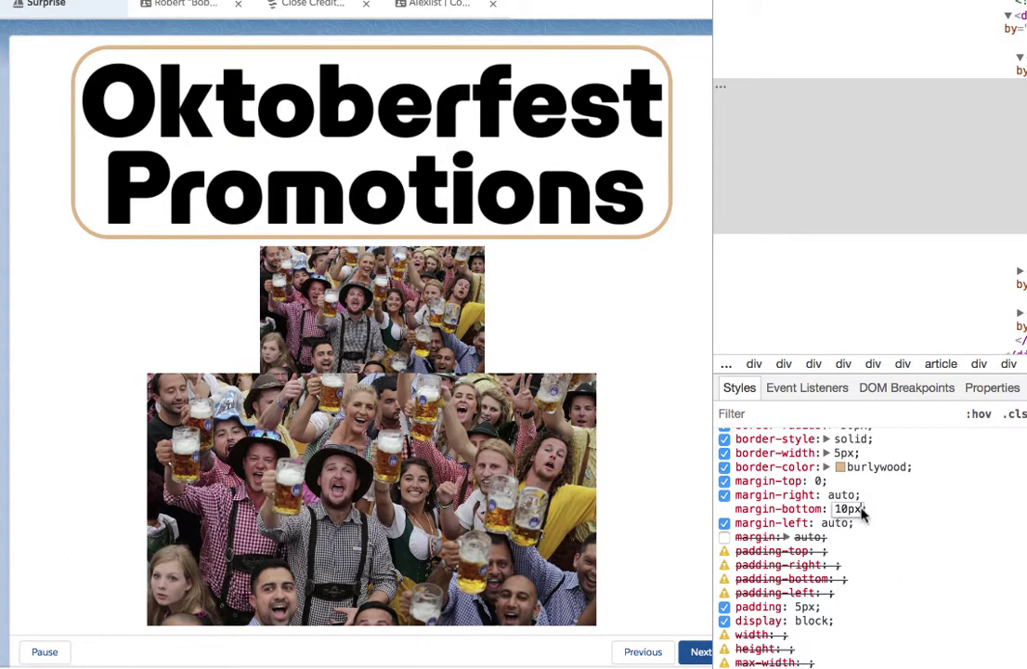
key(Return)
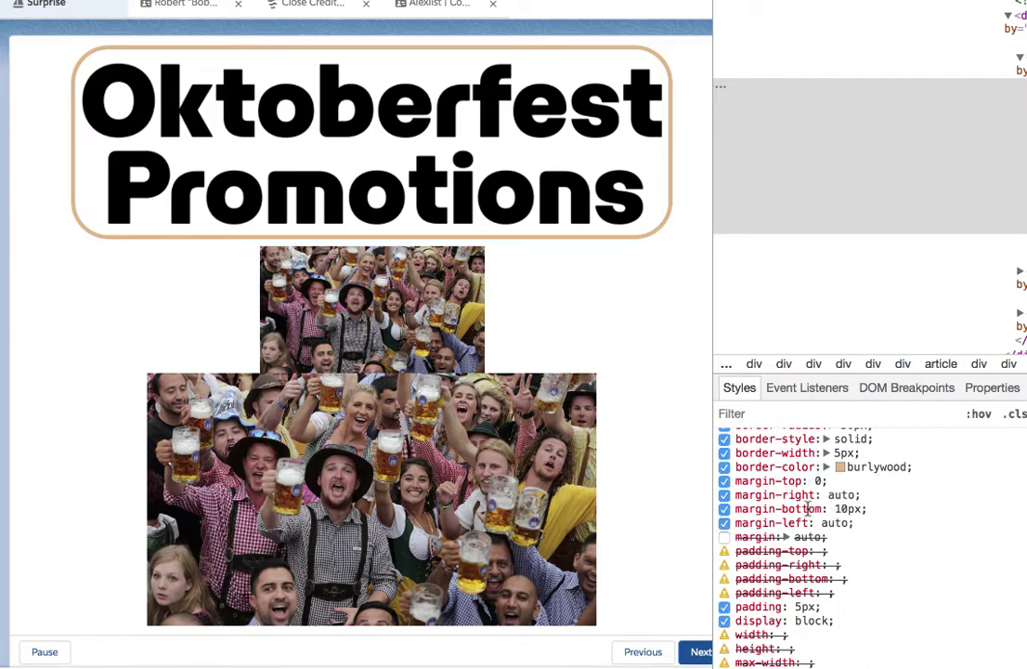
Close the developer tools and narrow the browser window showing the running flow
scroll(871, 503, up, 1)
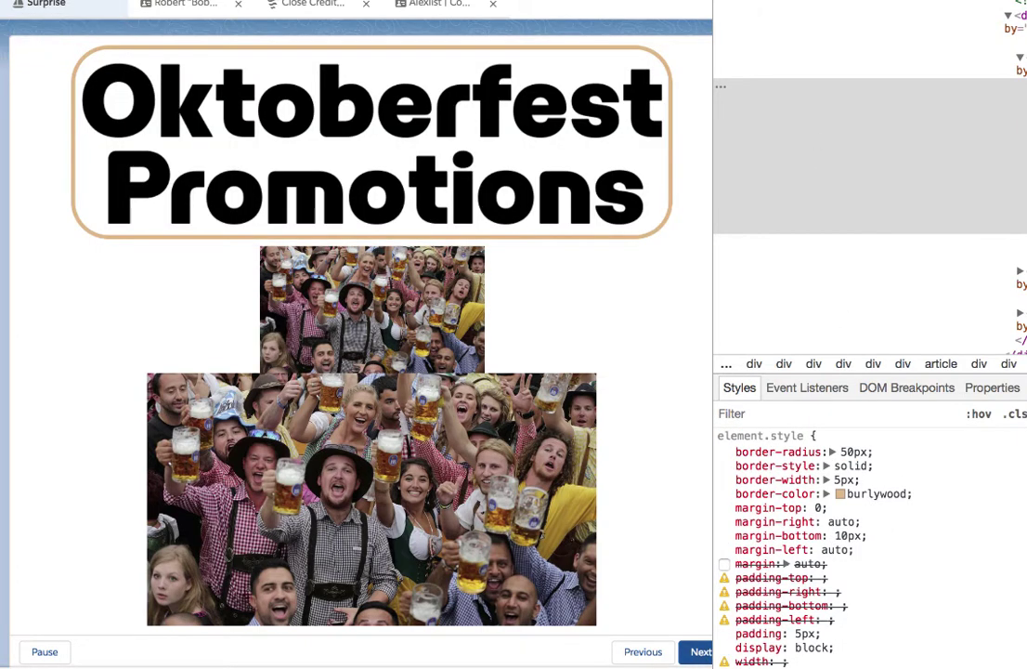
drag(418, 1, 865, 1)
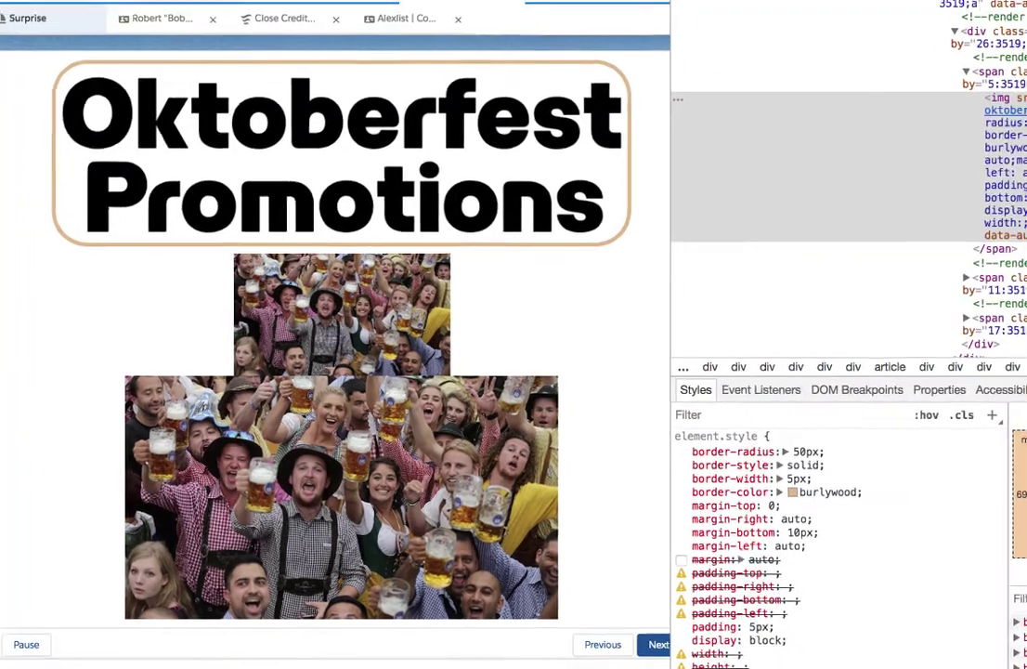
key(super+alt+i)
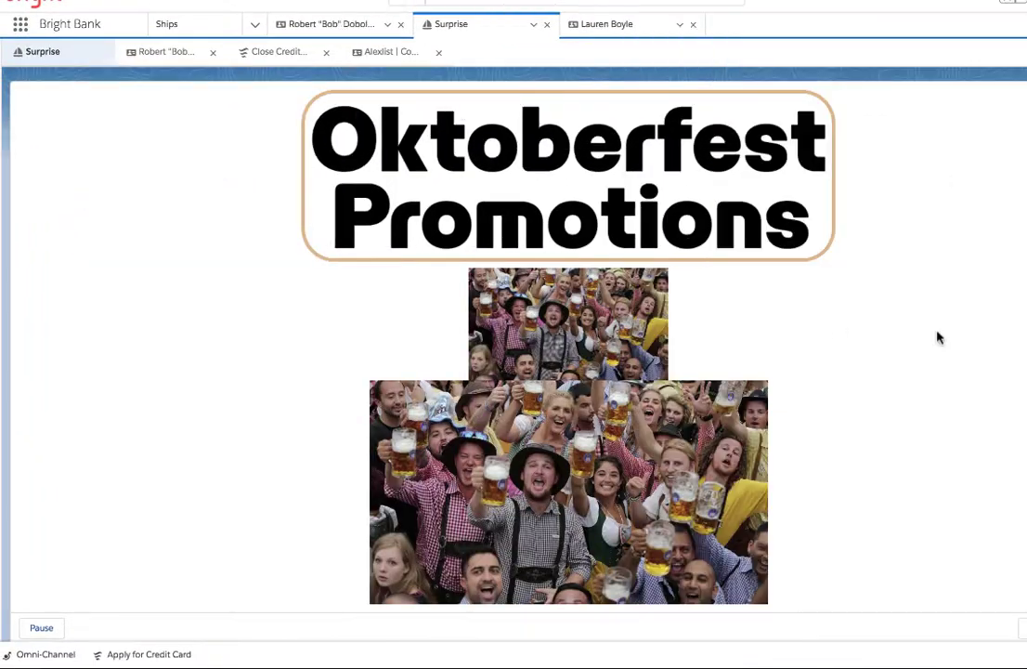
drag(1025, 348, 776, 349)
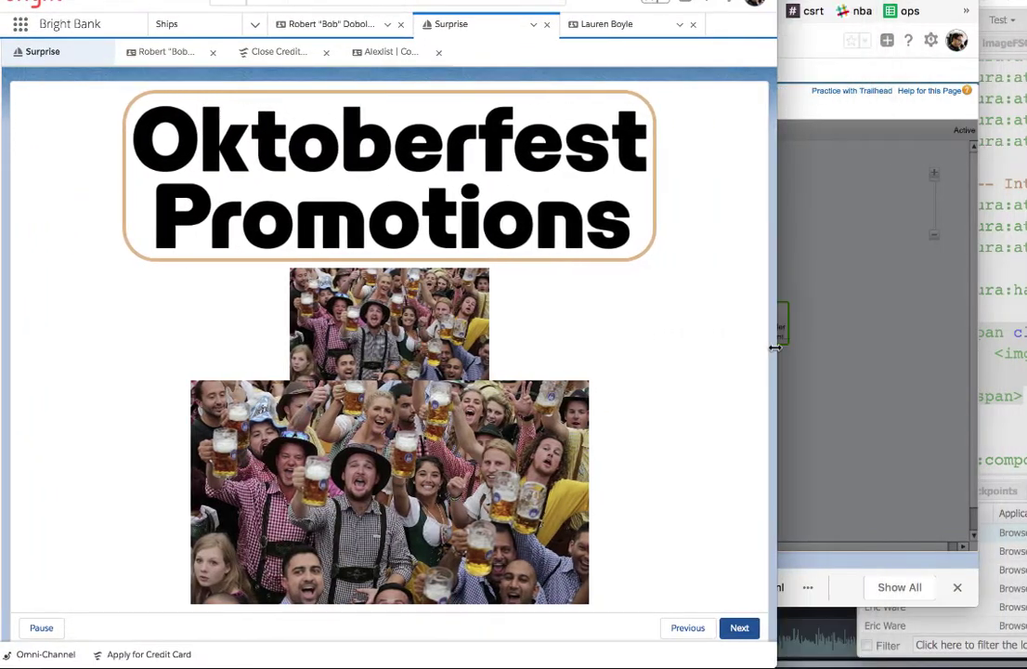
Advance the running flow by one screen, and return to Flow Designer to close the open screen editor without saving
click(740, 628)
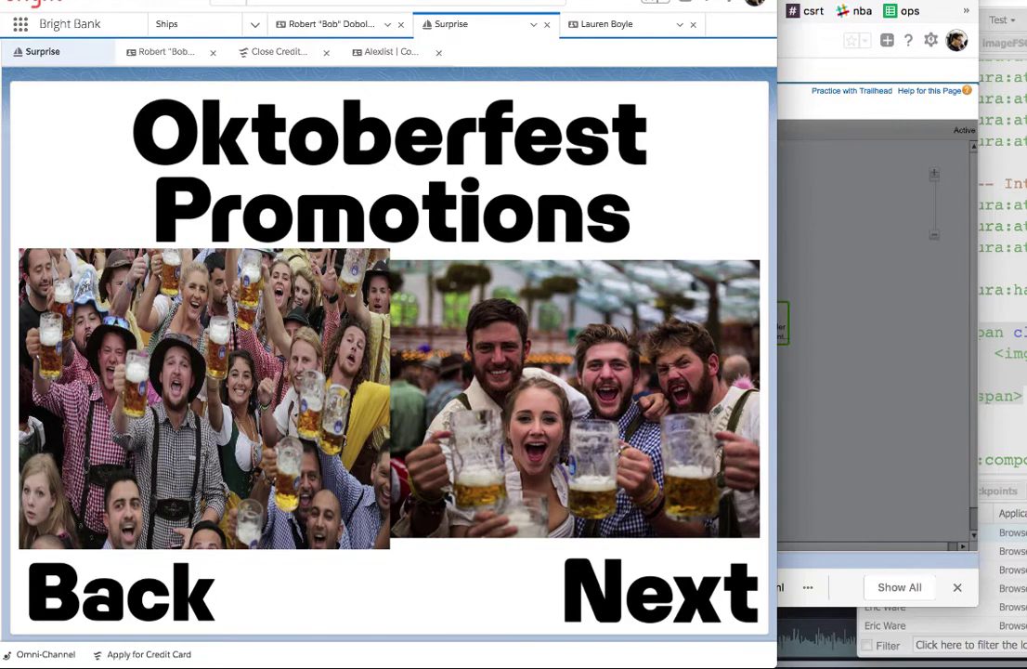
drag(84, 1, 597, 1)
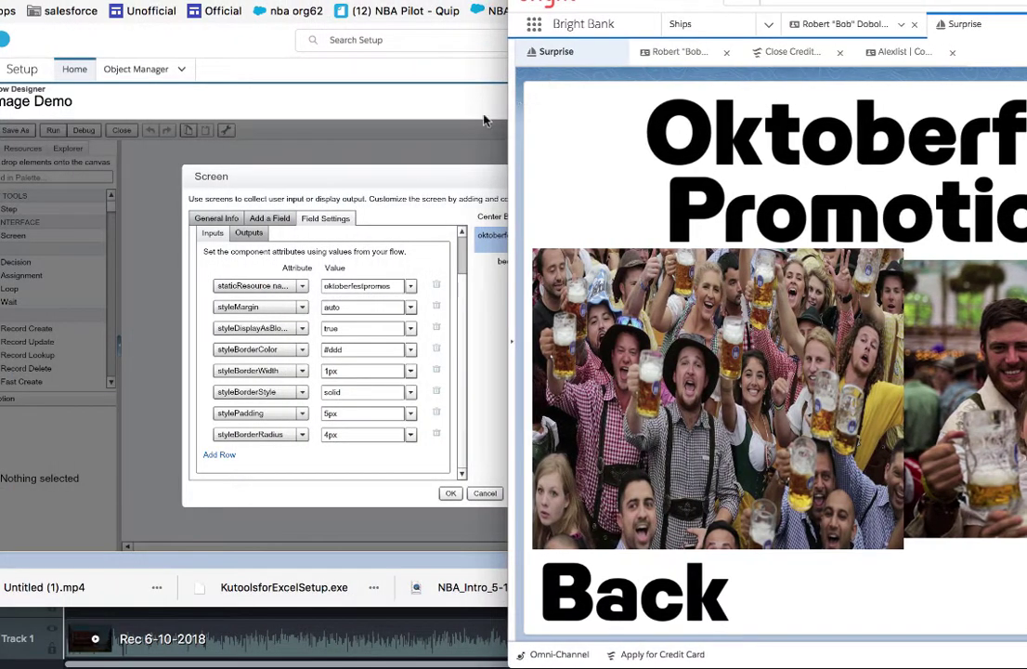
click(451, 161)
click(485, 492)
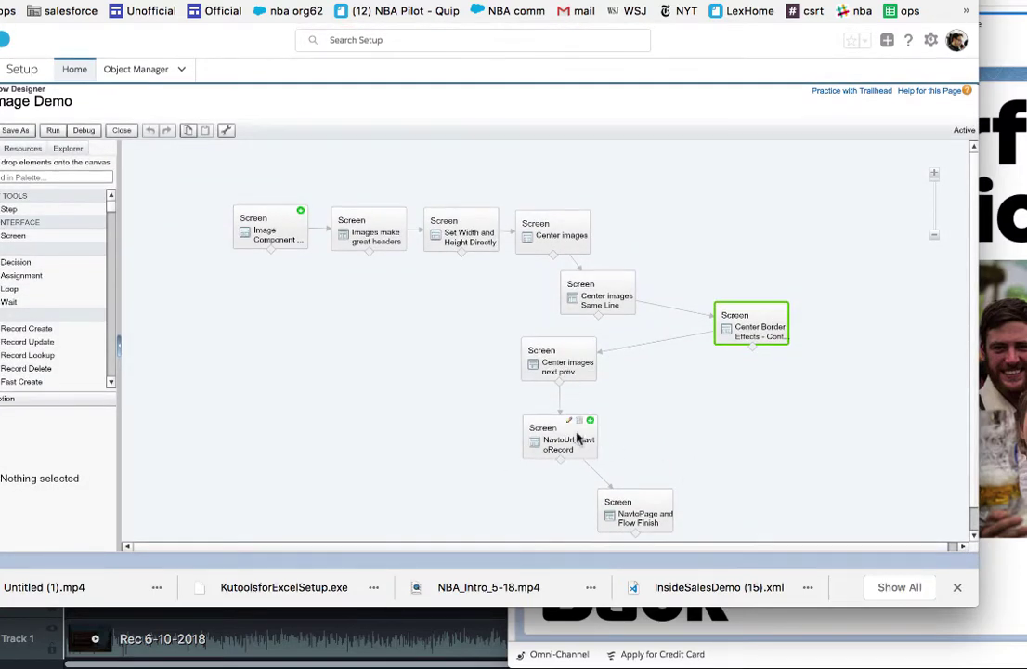
Open the Center images next prev screen, examine the input attributes of its next image, and close it without saving
click(561, 371)
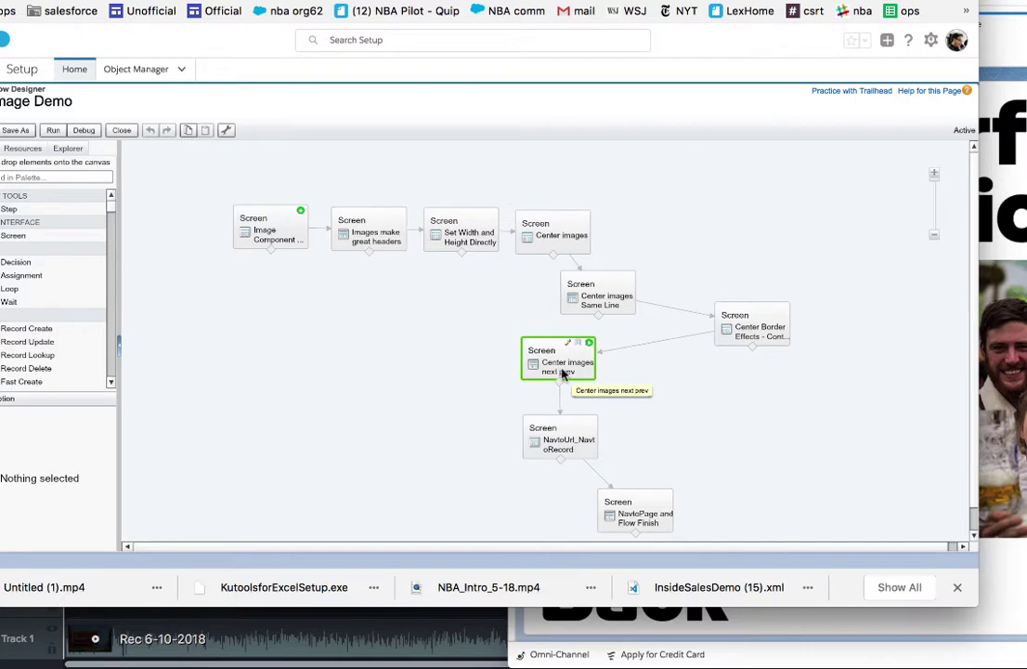
double_click(562, 372)
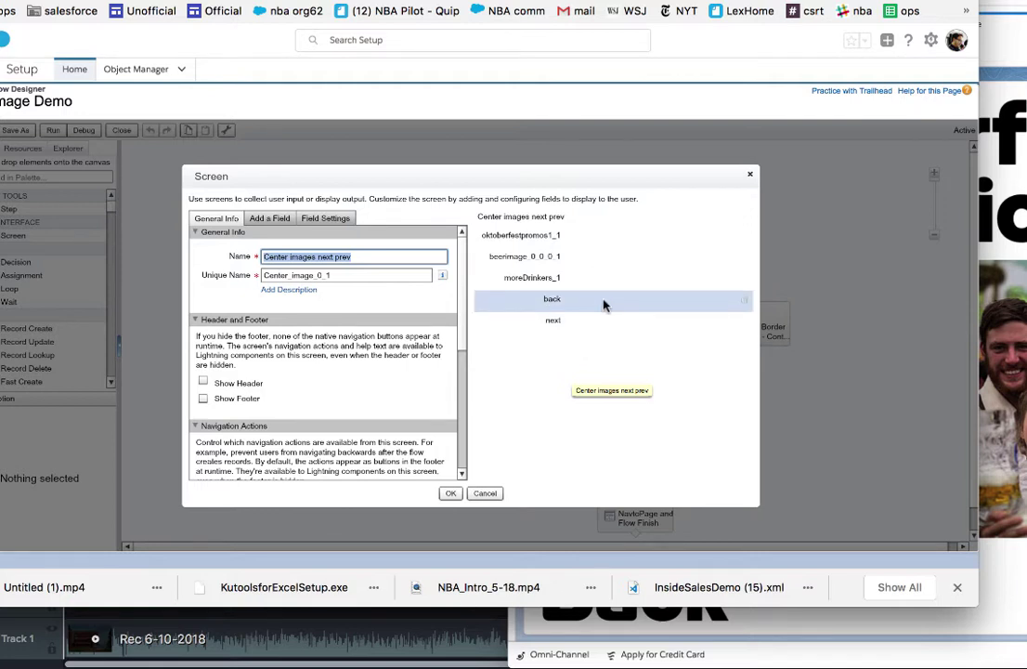
click(558, 323)
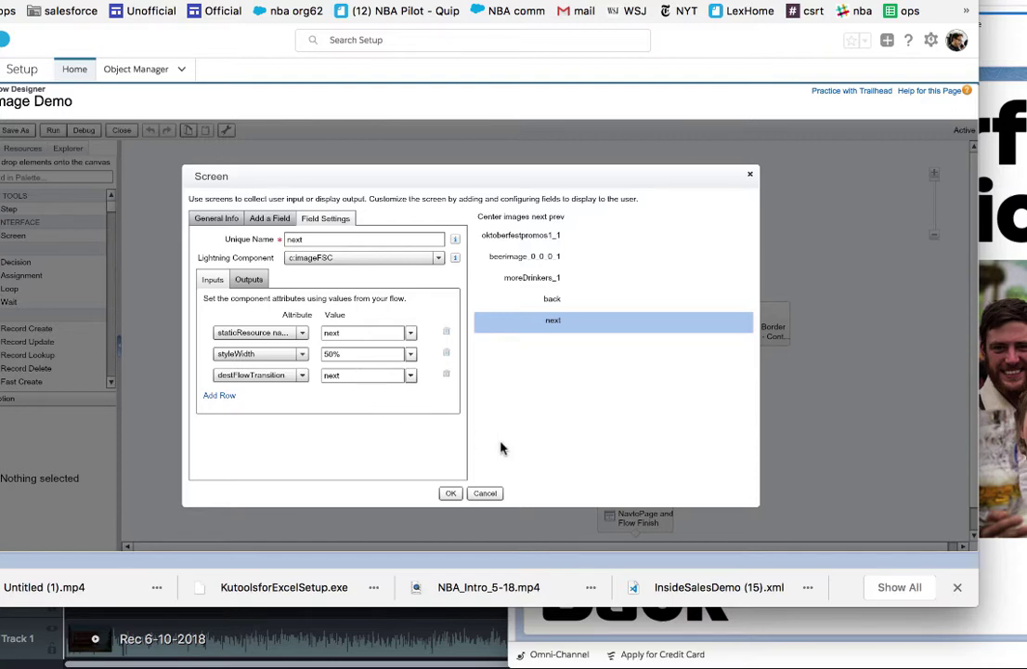
click(486, 494)
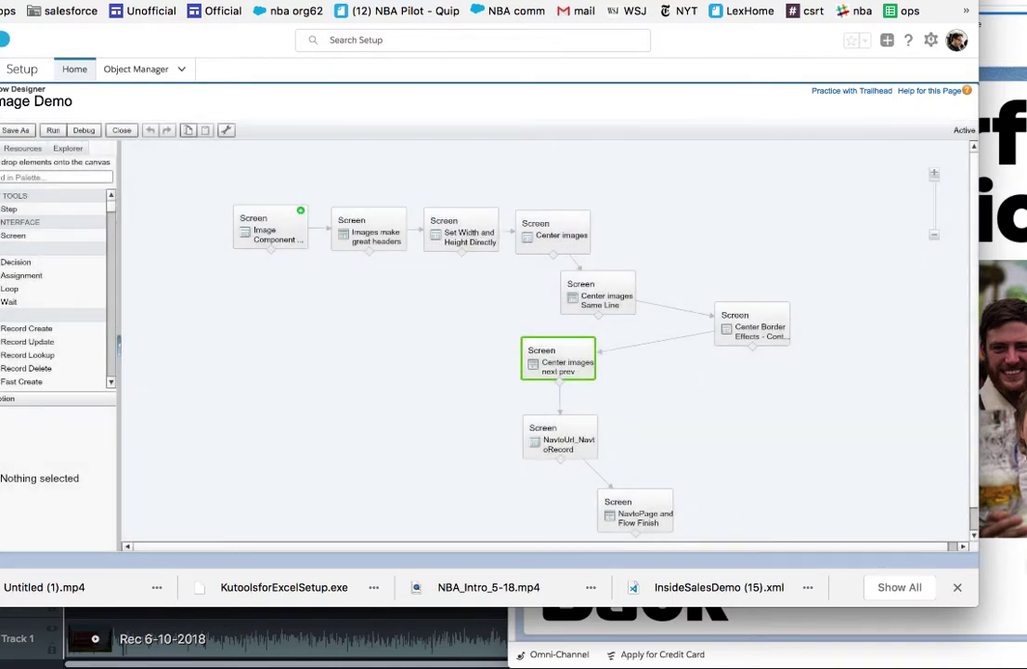
Advance the running flow with its Next image and widen the flow's browser window
click(692, 617)
click(604, 587)
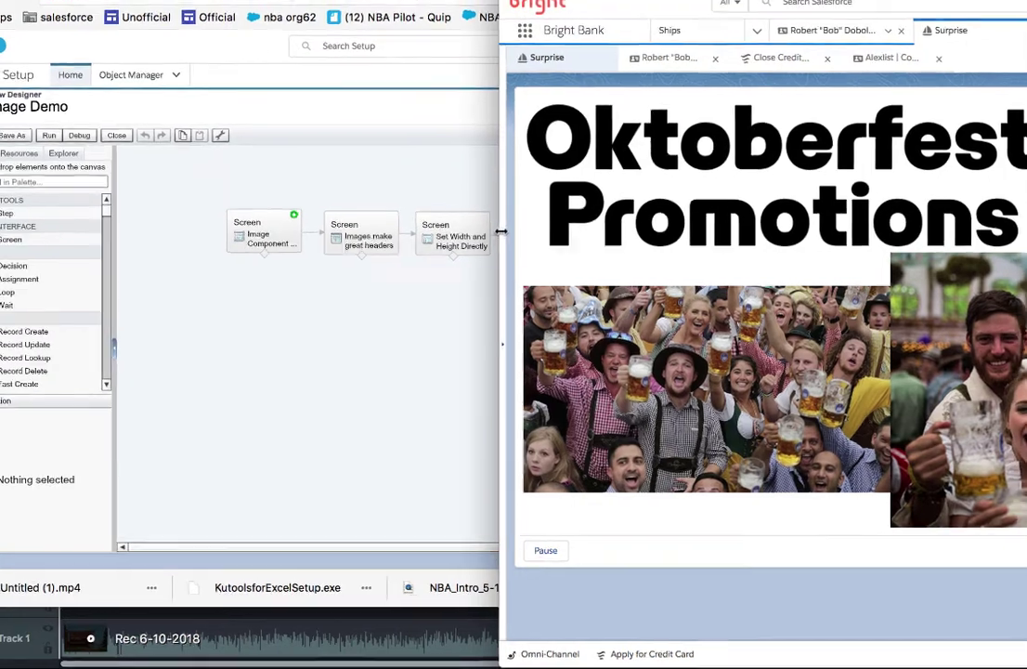
drag(501, 232, 452, 246)
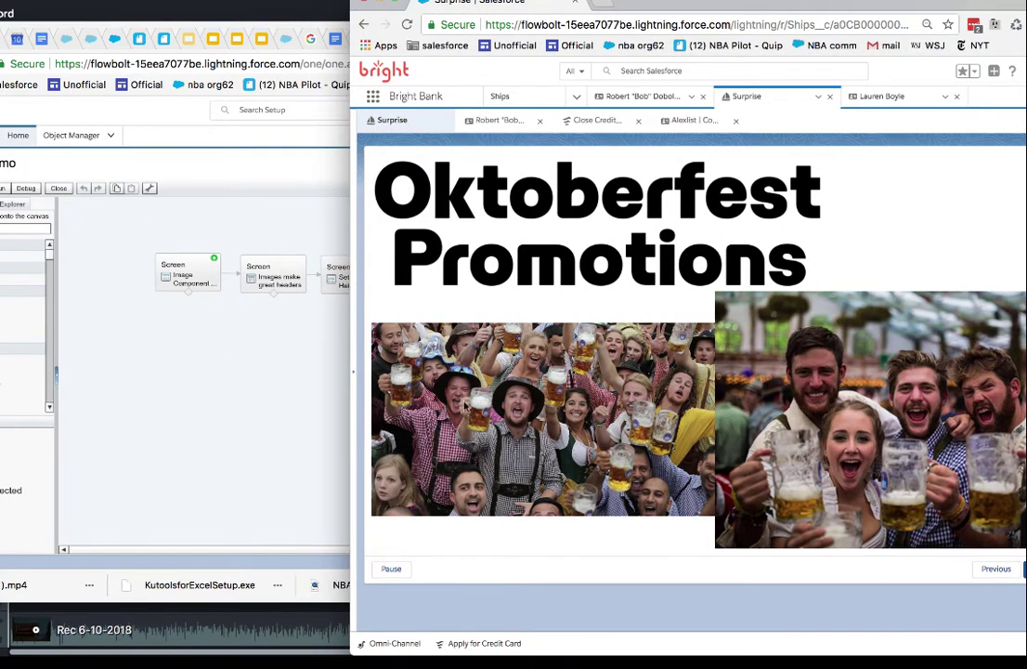
Open the NavtoUrl_NavtoRecord screen in Flow Designer and examine the input attributes of the beerimage_0_0_0_0 field
click(214, 344)
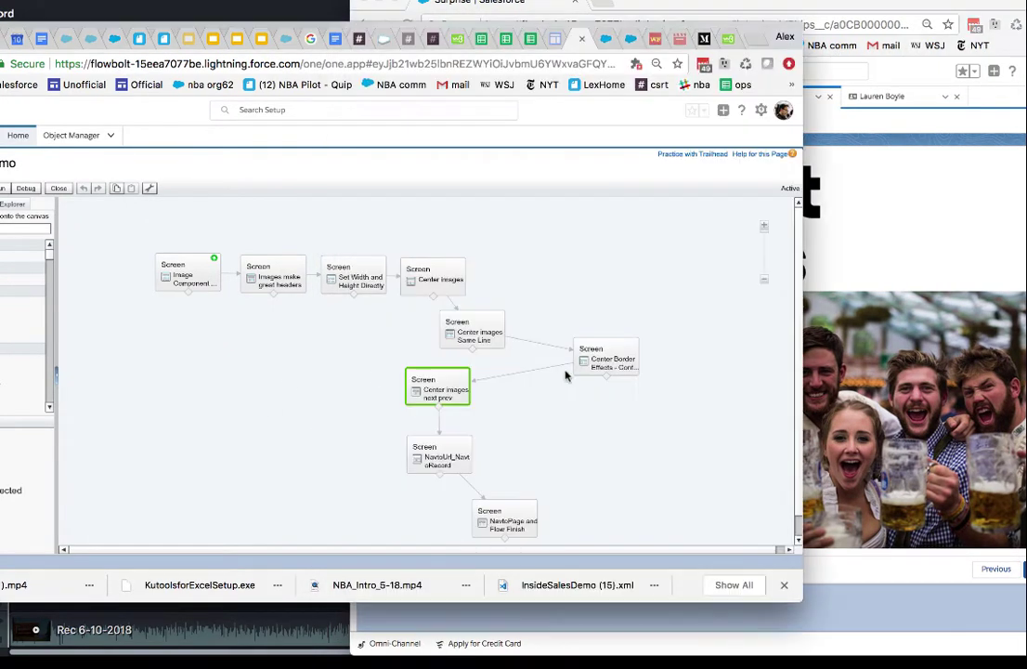
click(450, 460)
double_click(450, 460)
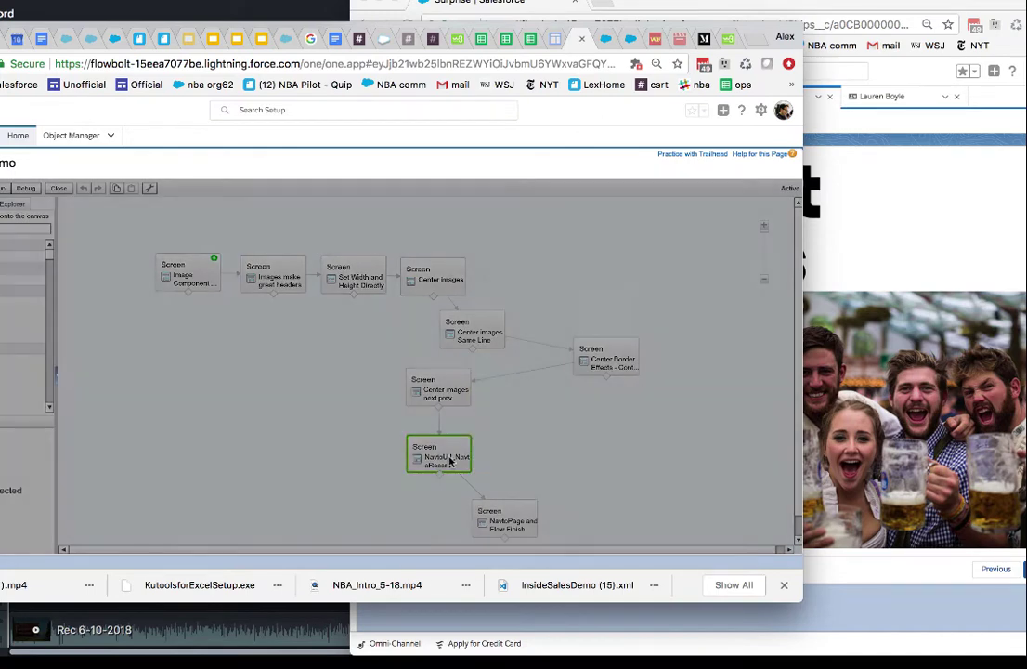
click(418, 298)
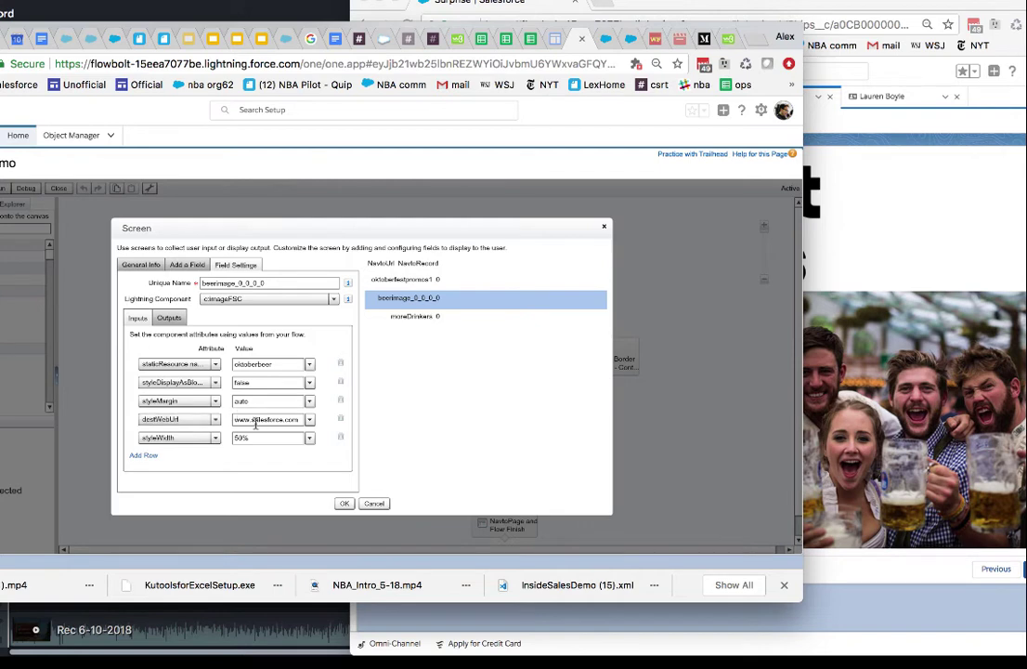
Test the web link of the beer crowd image in the running flow, and return to the flow's page
click(764, 119)
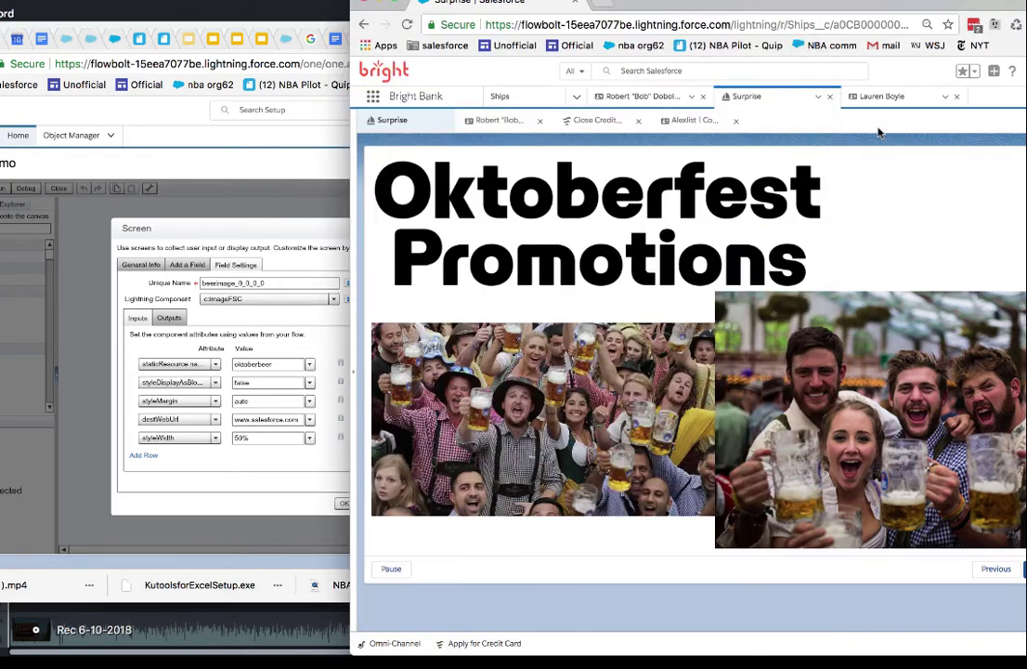
click(534, 443)
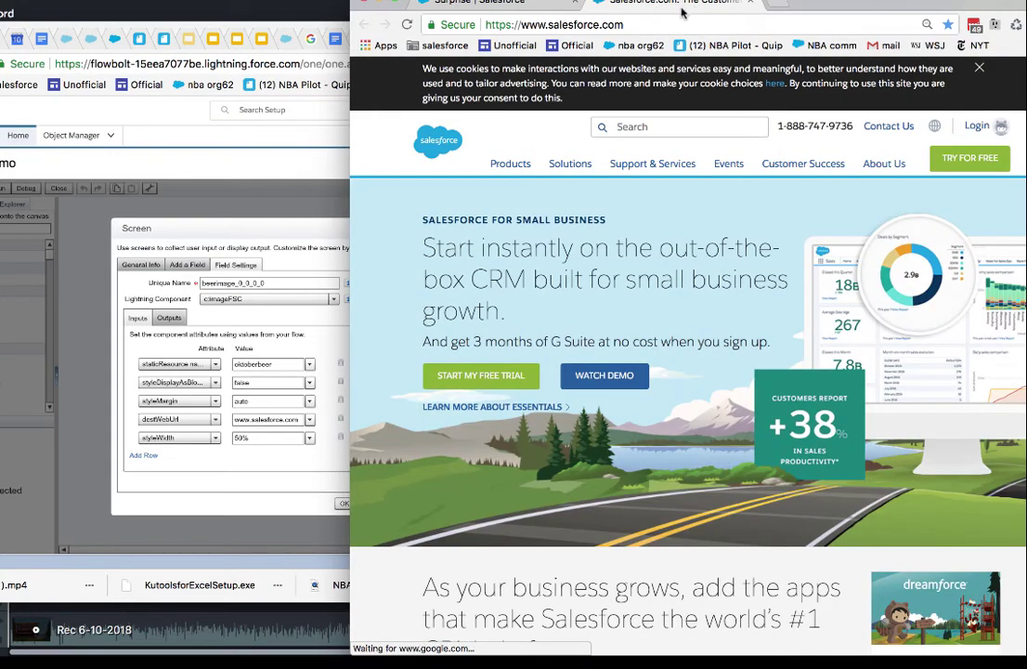
click(478, 5)
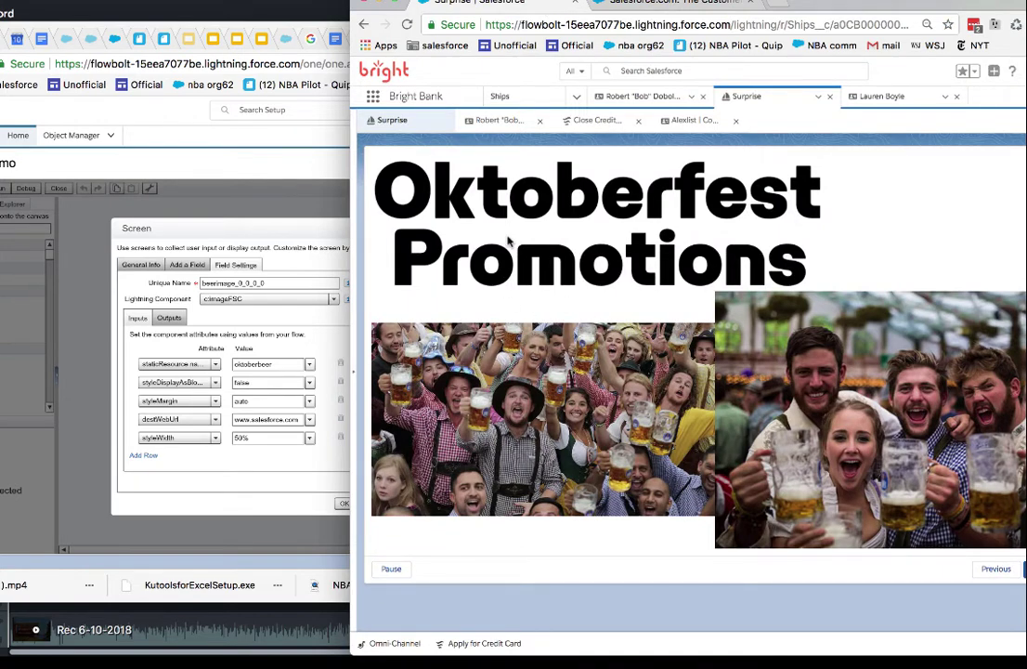
click(626, 7)
click(467, 4)
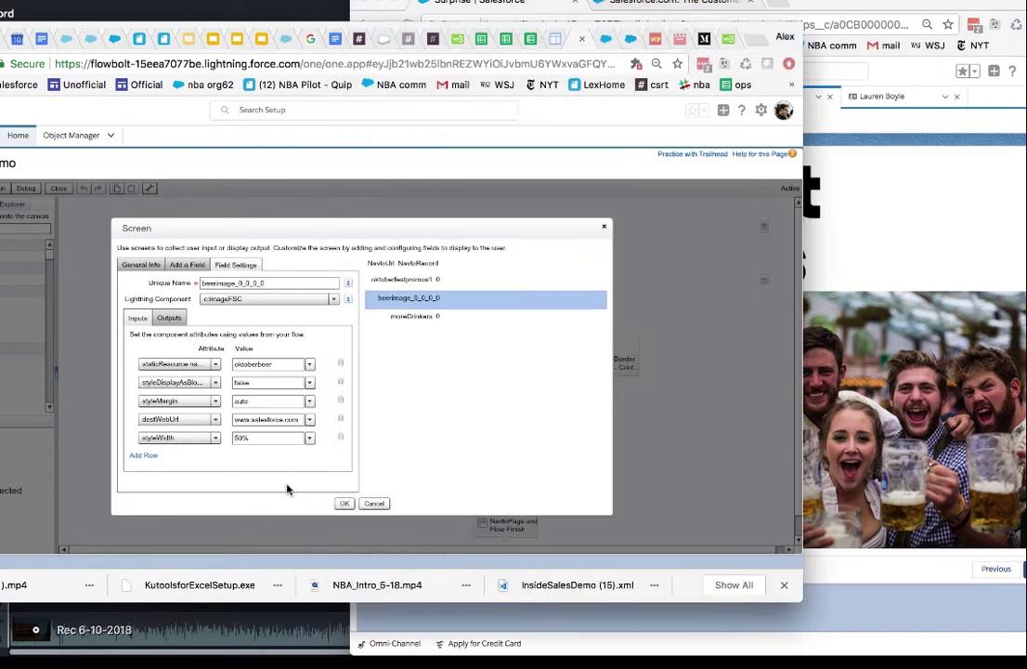
Close the NavtoUrl_NavtoRecord screen without saving, reopen it, and examine the input attributes of the moreDrinkers_0 image
click(287, 488)
click(374, 502)
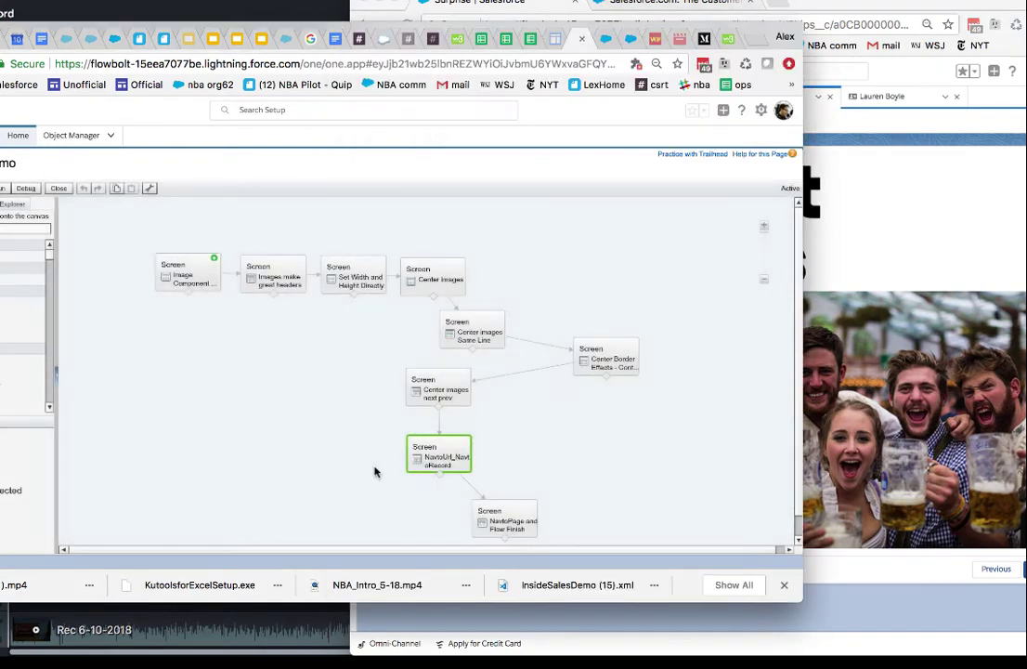
double_click(439, 459)
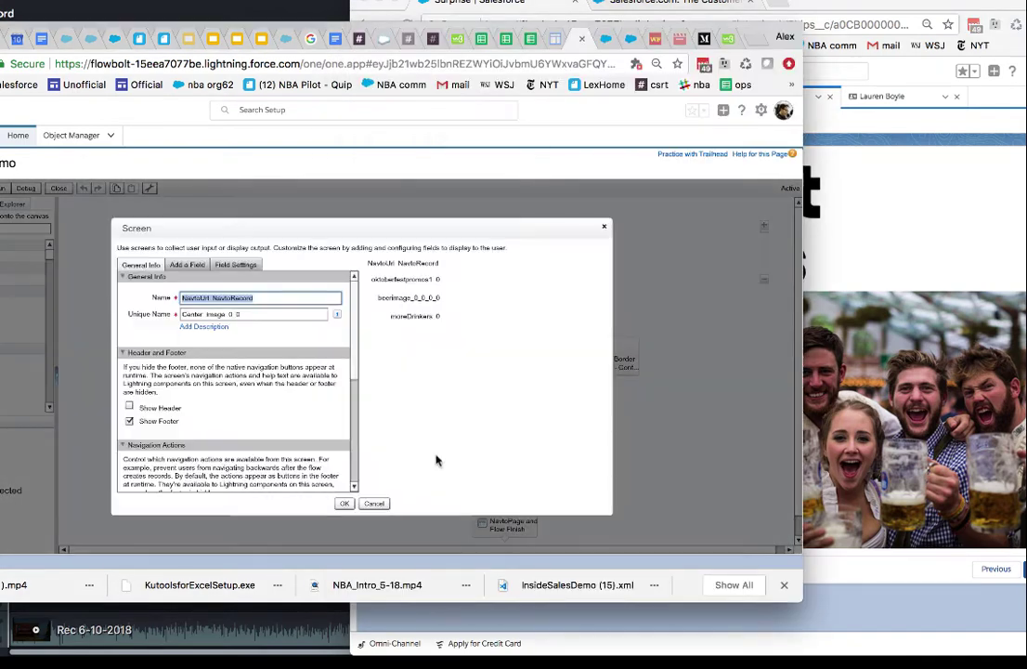
click(423, 316)
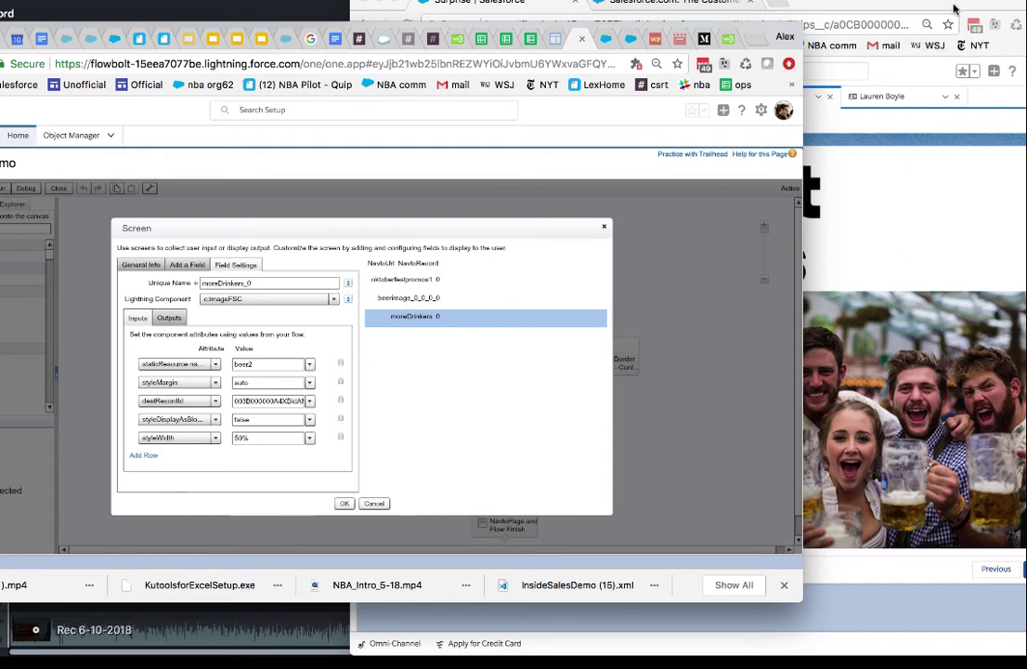
Test the record link of the four-drinkers image in the running flow, view the linked contact record, and return to the Surprise page
drag(942, 6, 764, 8)
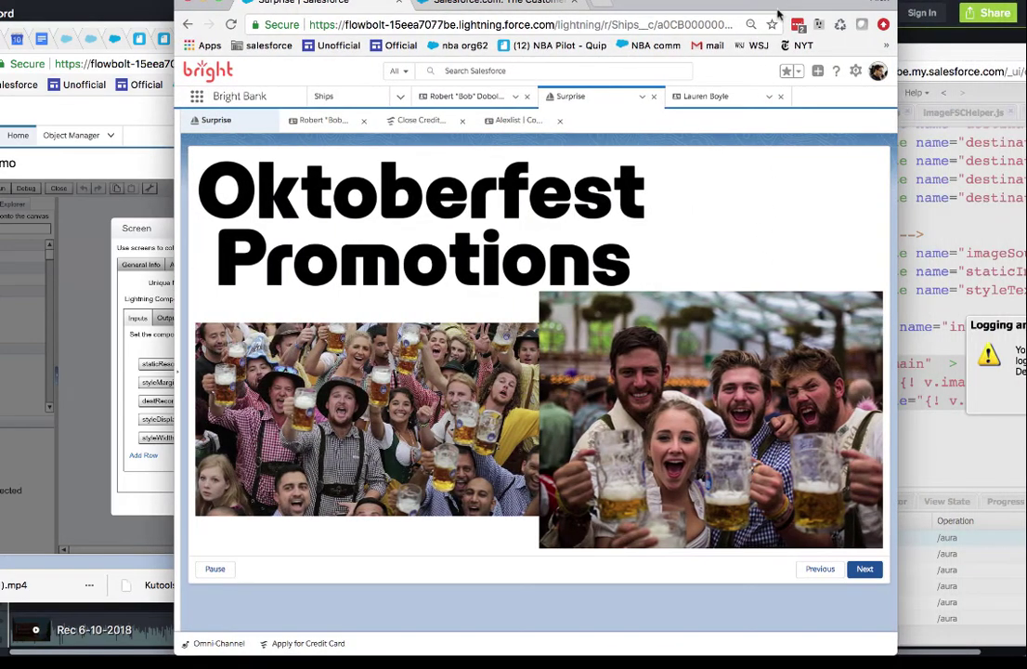
click(689, 437)
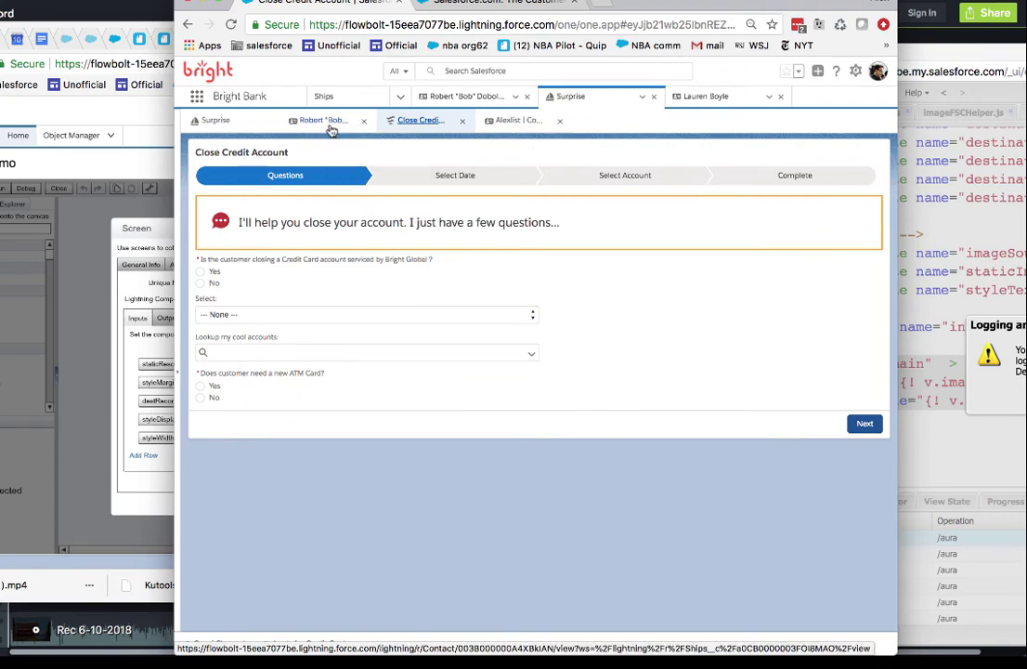
click(247, 127)
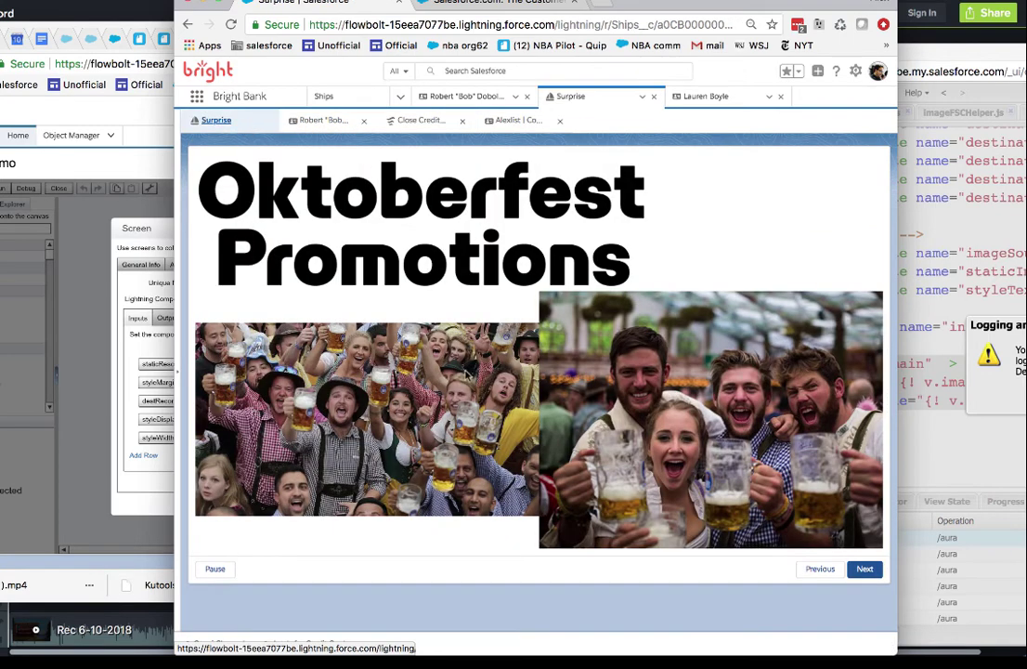
click(336, 133)
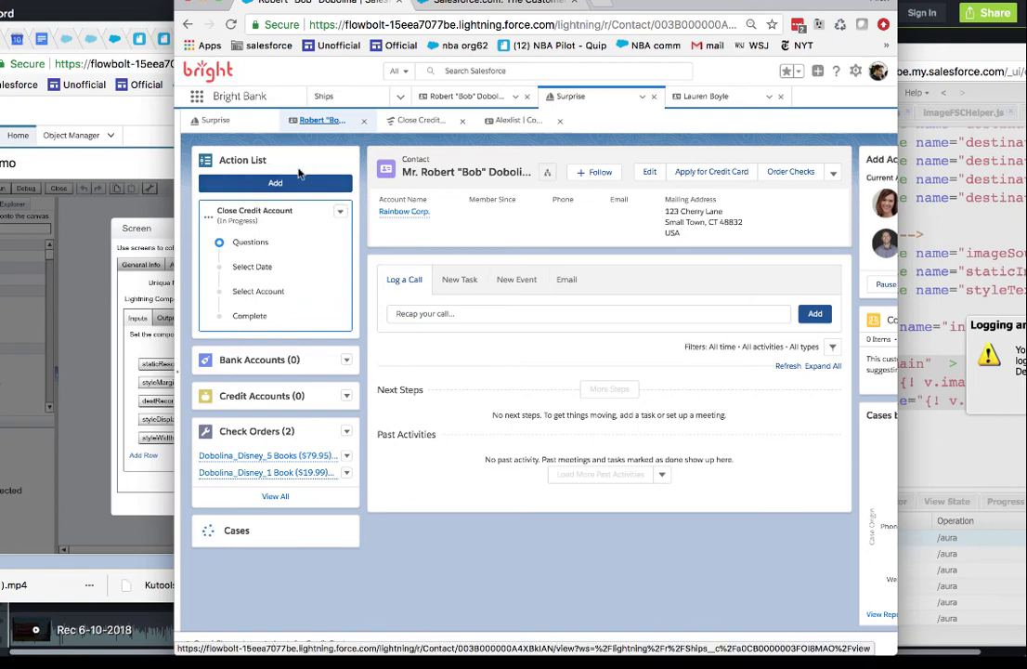
click(221, 118)
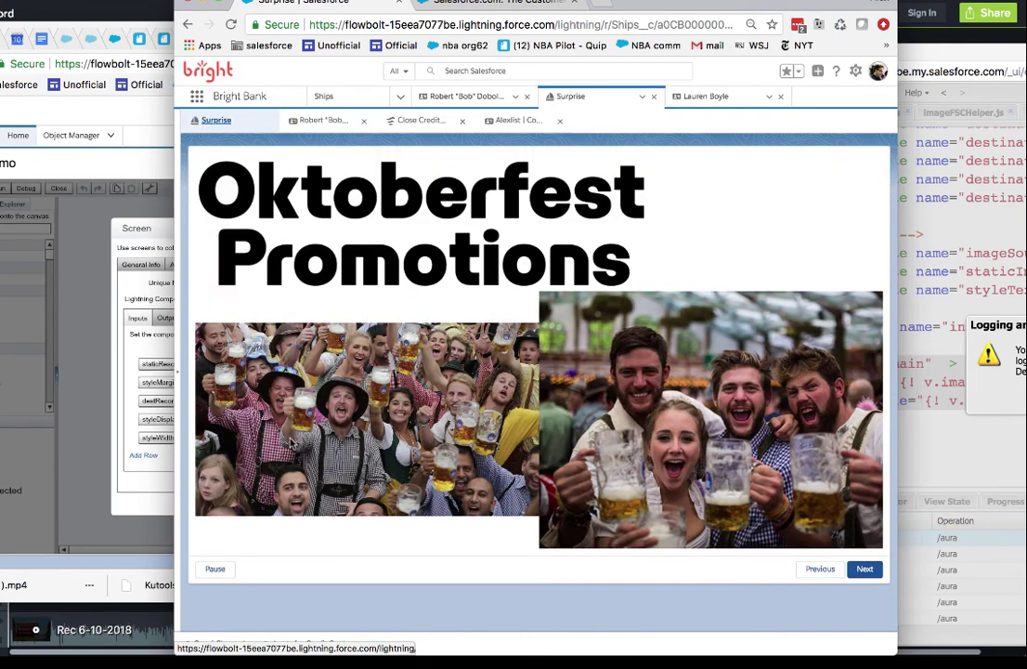
Close the NavtoUrl_NavtoRecord screen without saving and advance the running flow to its final screen
click(116, 437)
click(374, 504)
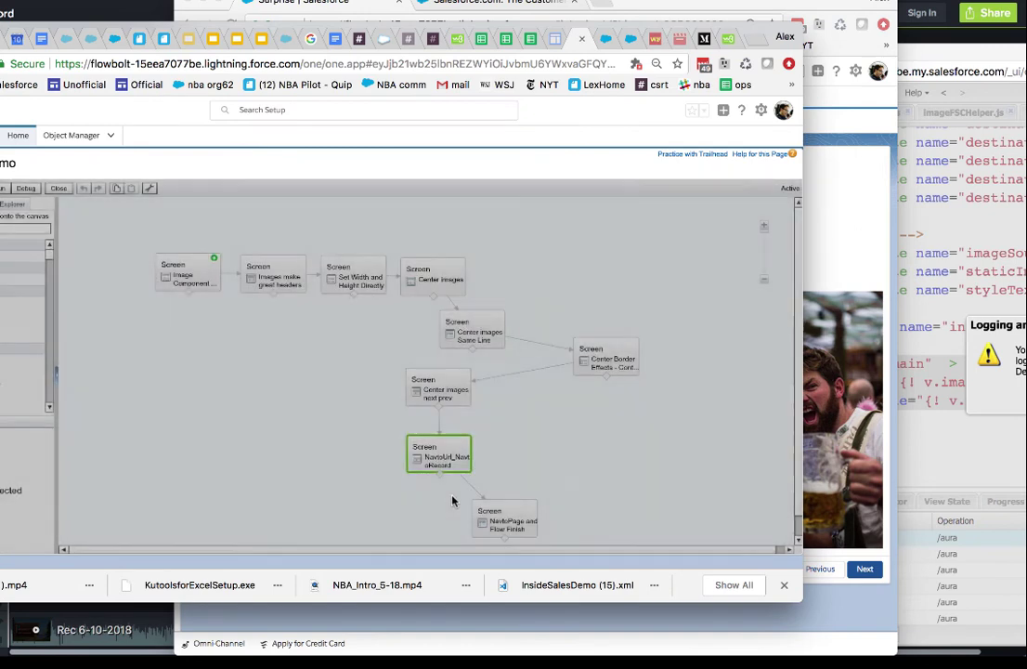
click(841, 184)
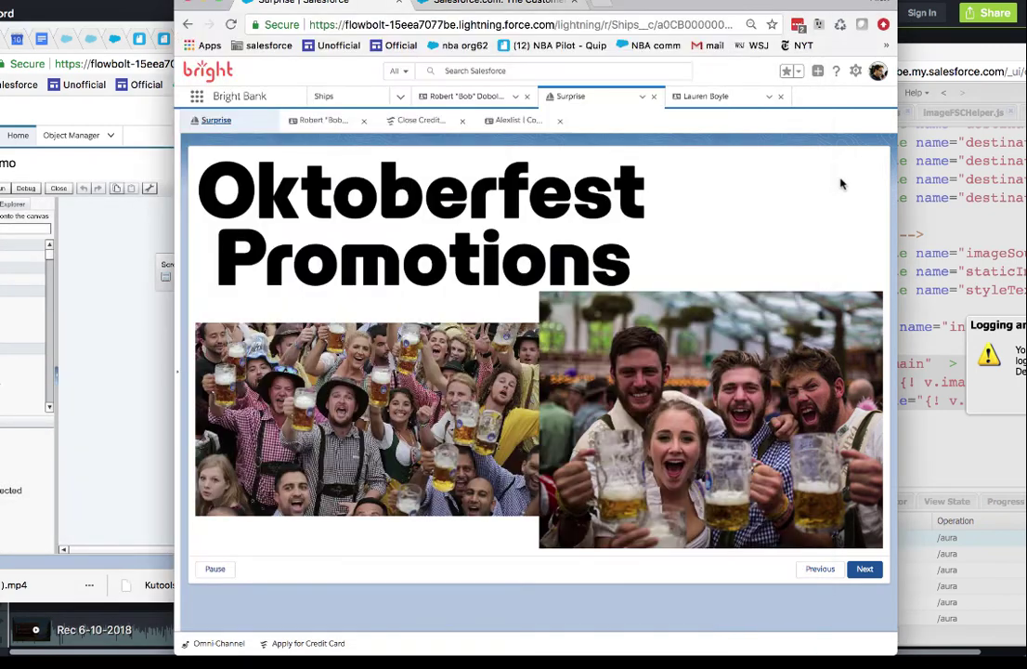
click(865, 568)
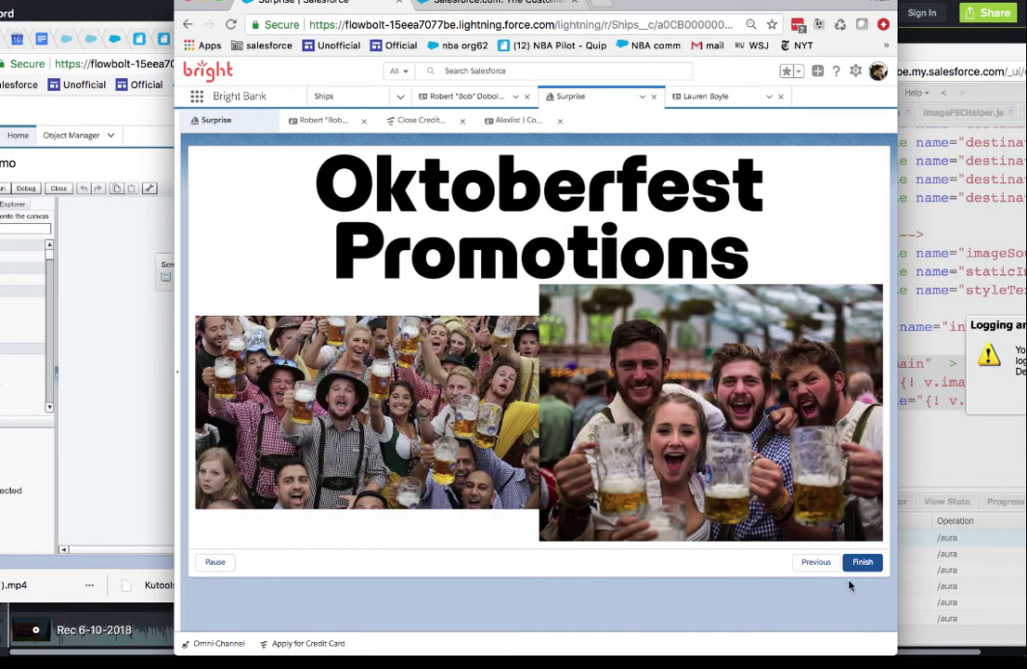
Open the NavtoPage and Flow Finish screen, examine beerimage3's destination object, action and list view attributes, and return to the running flow
click(147, 489)
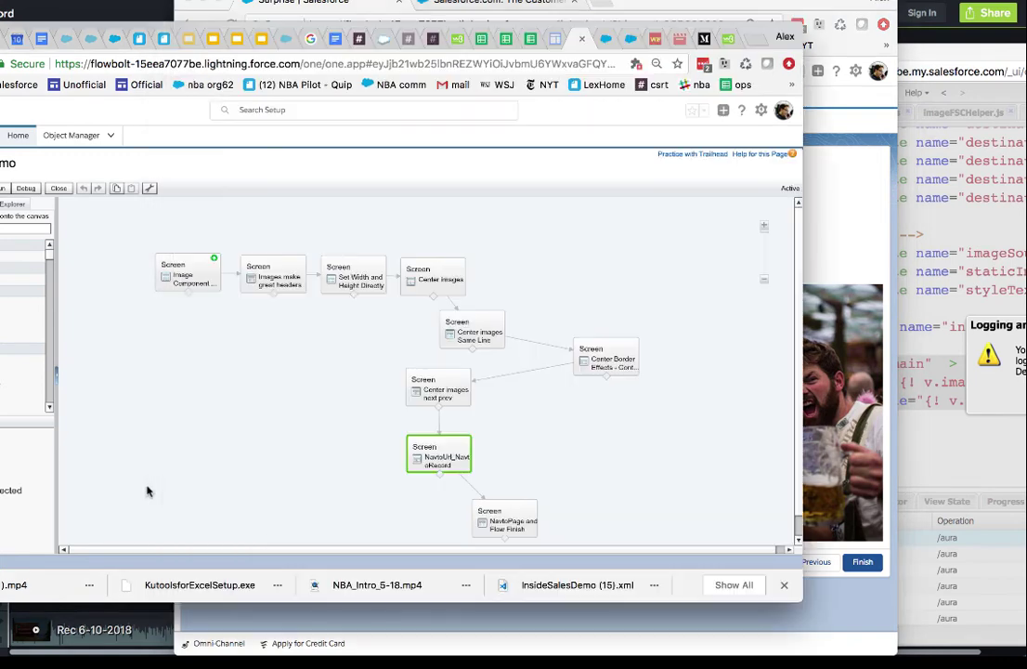
click(495, 518)
double_click(495, 518)
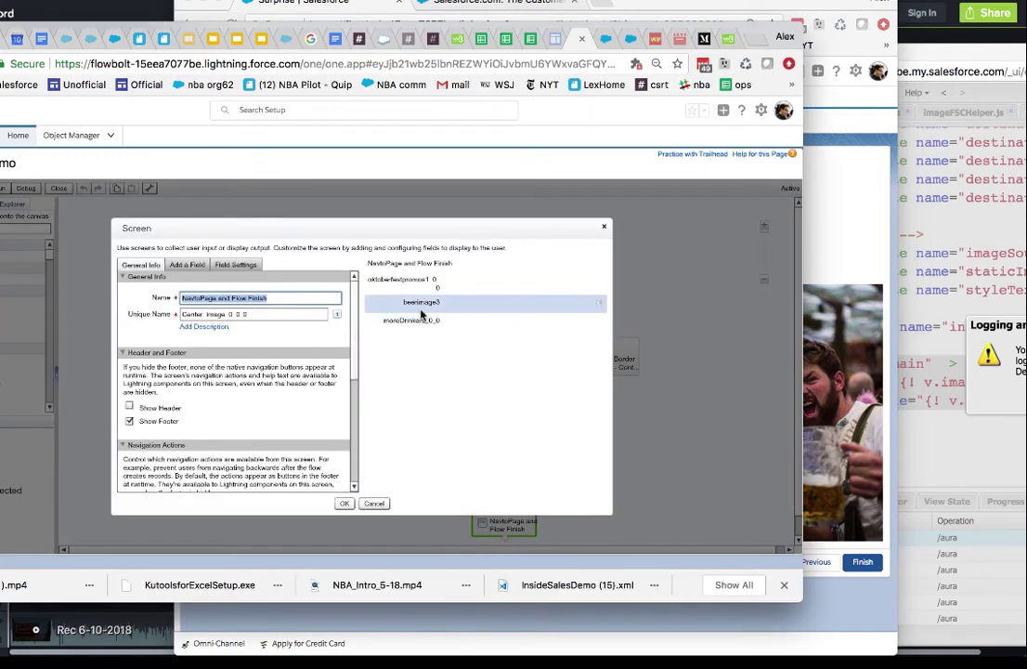
click(422, 314)
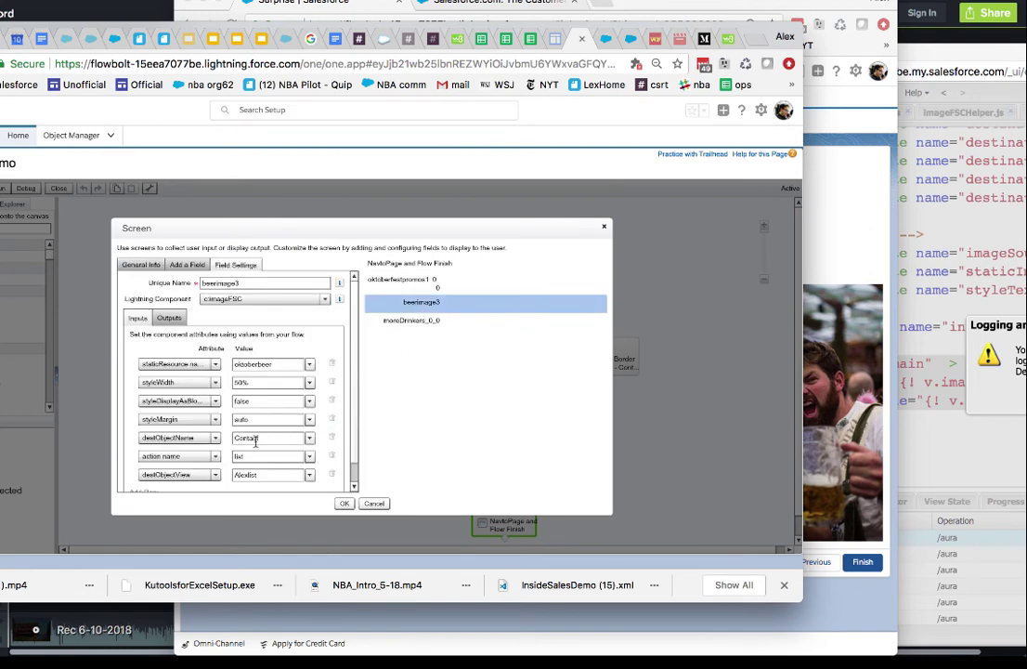
drag(267, 437, 233, 443)
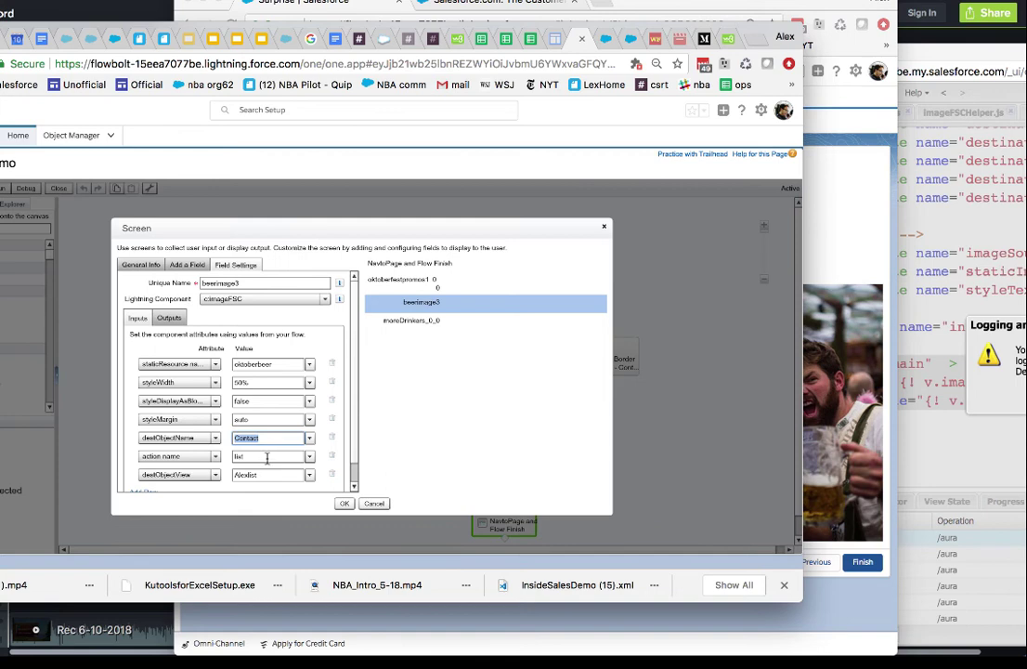
drag(266, 458, 236, 458)
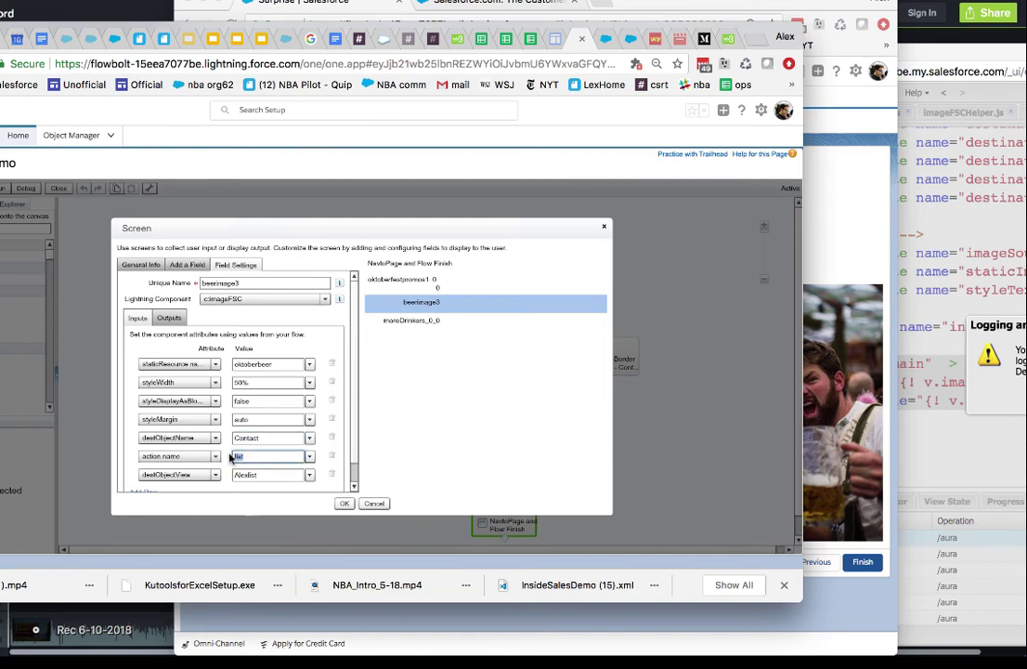
drag(267, 475, 231, 485)
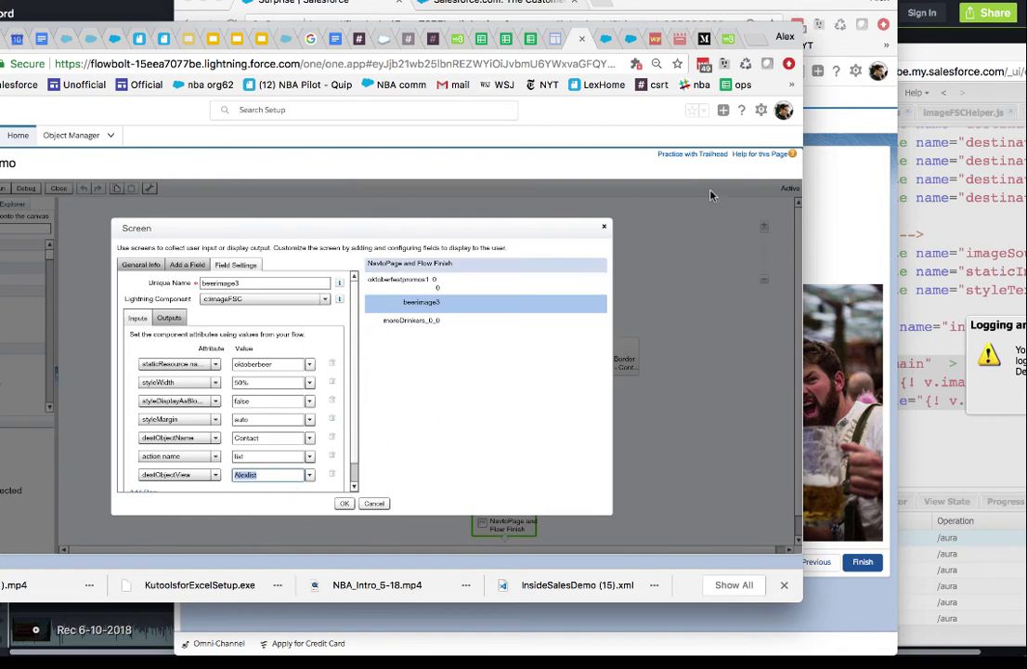
click(844, 128)
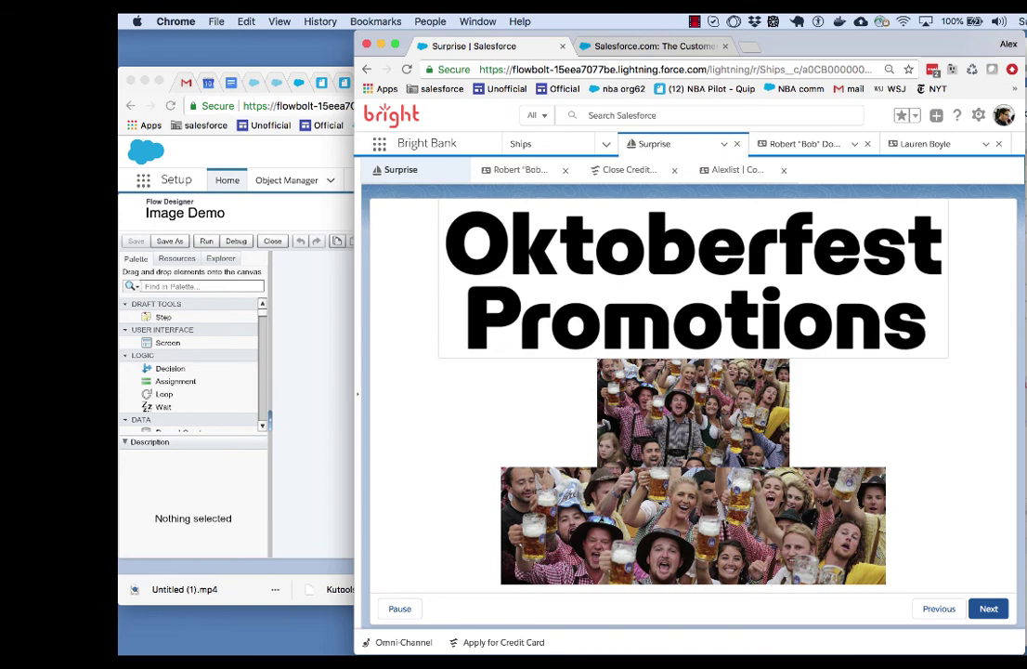
Show the Image Demo flow in Flow Designer, shift its window aside, and review the running flow's Oktoberfest Promotions screen
click(269, 320)
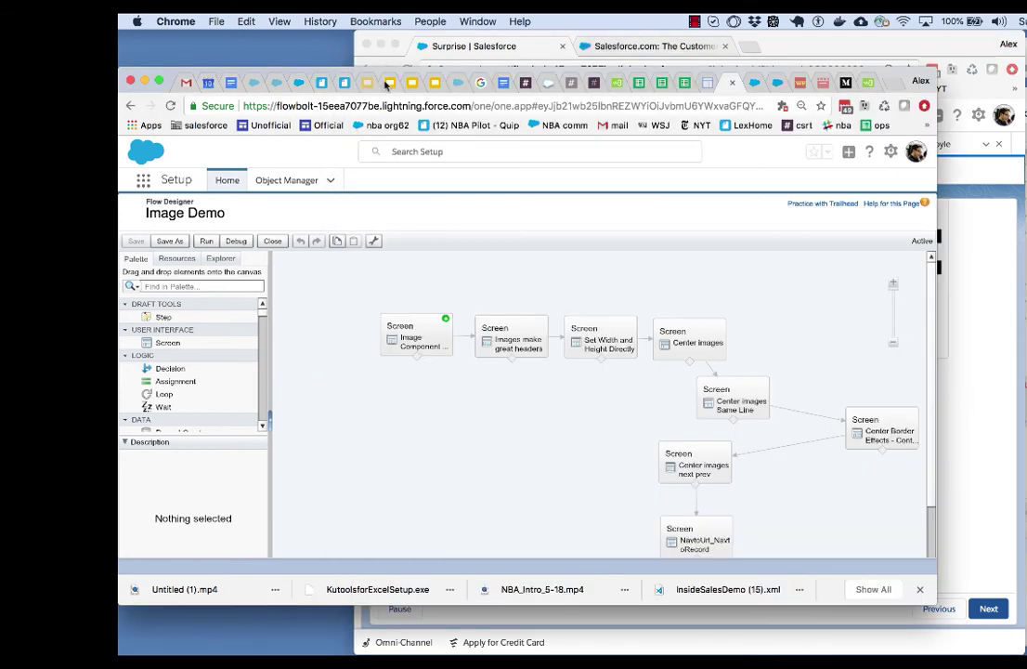
drag(390, 73, 475, 100)
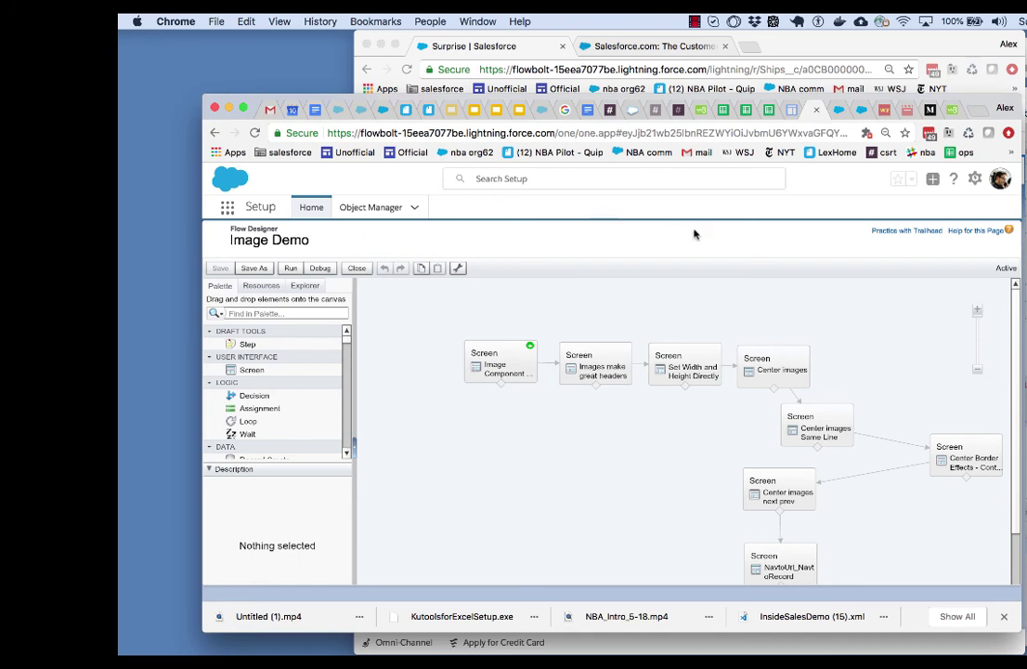
click(818, 50)
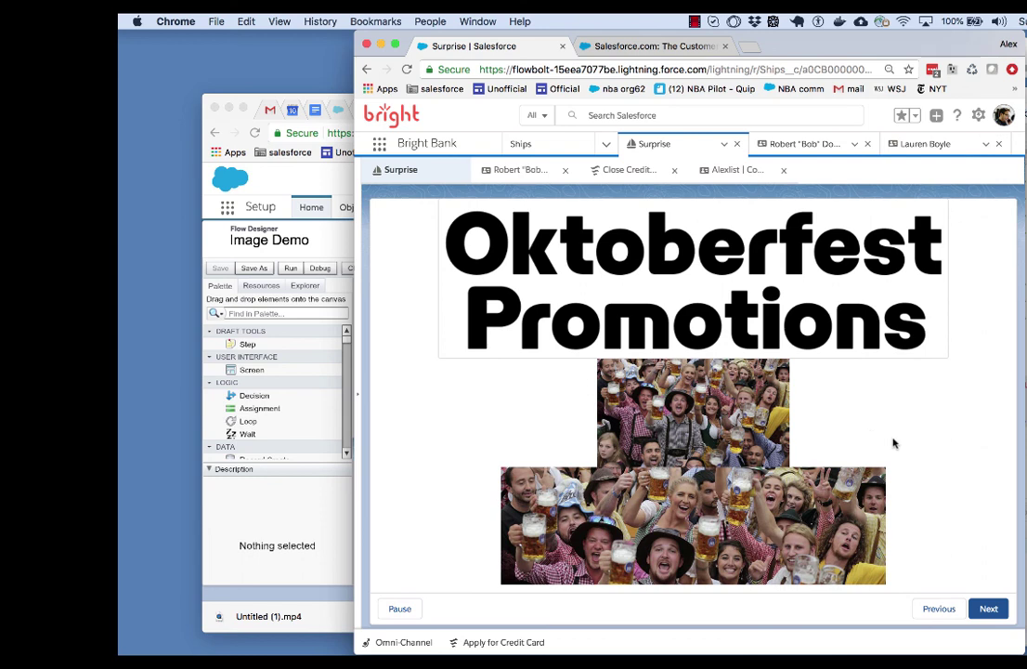
scroll(897, 447, down, 1)
scroll(899, 447, up, 1)
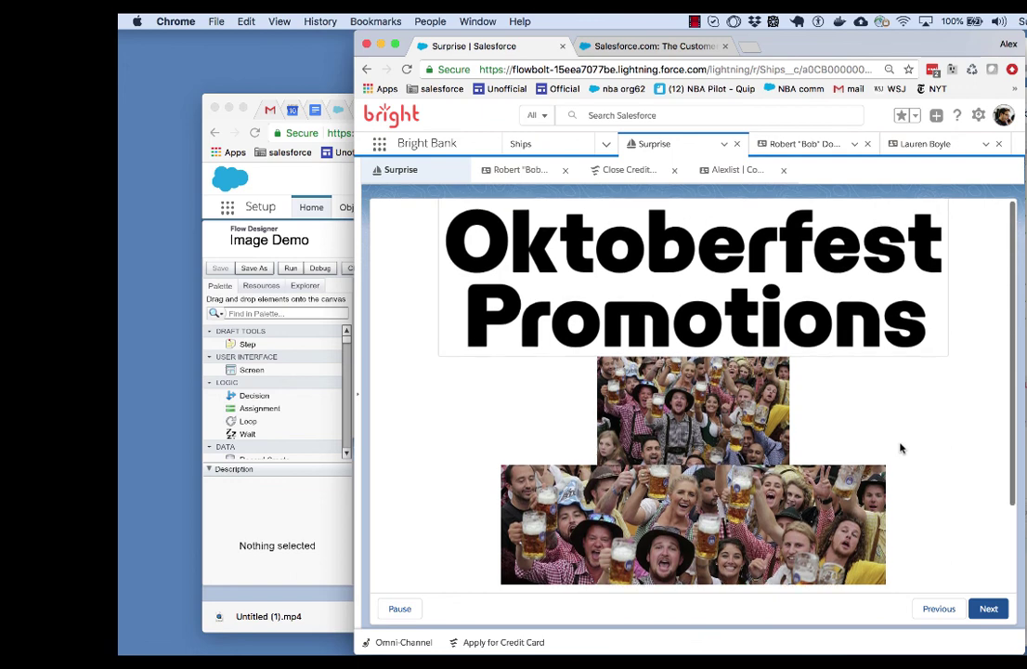